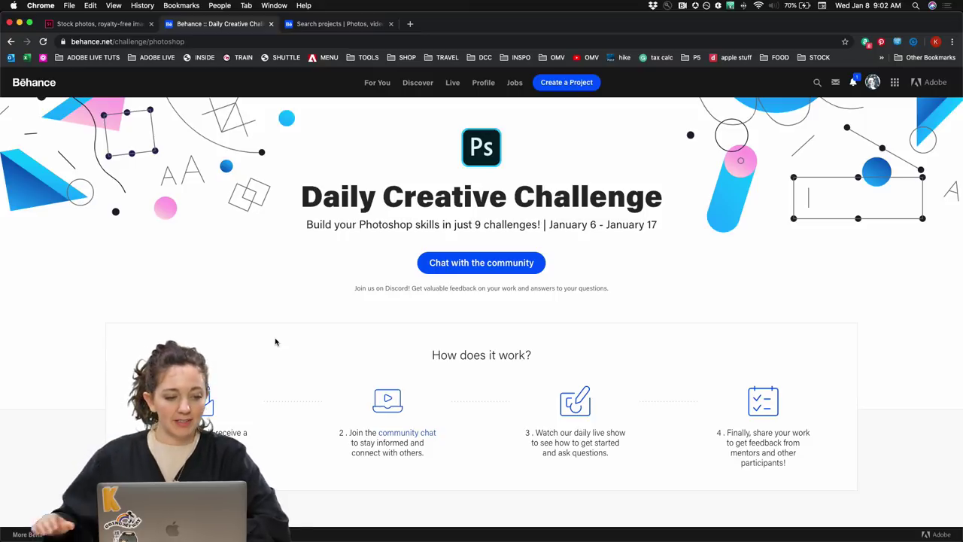
scroll(444, 239, "down", 1)
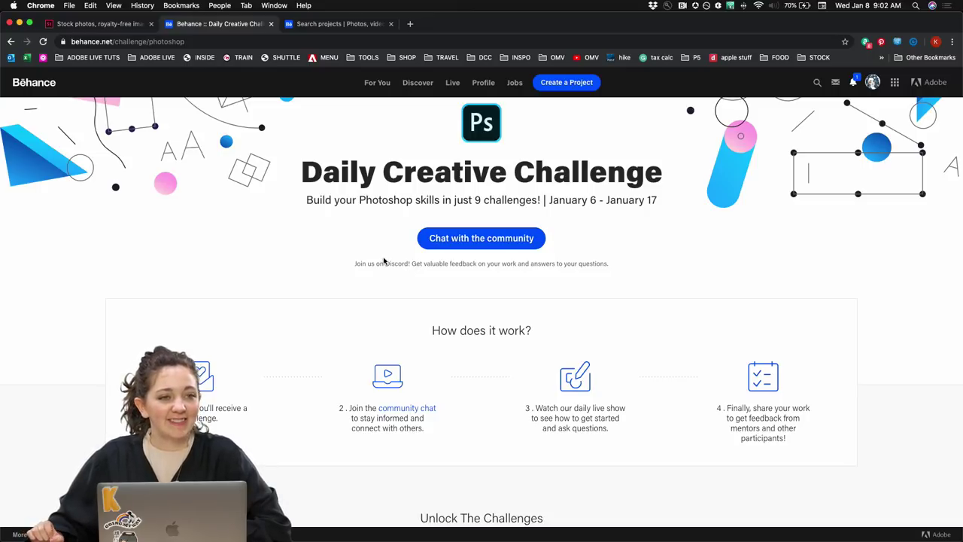
scroll(370, 261, "down", 1)
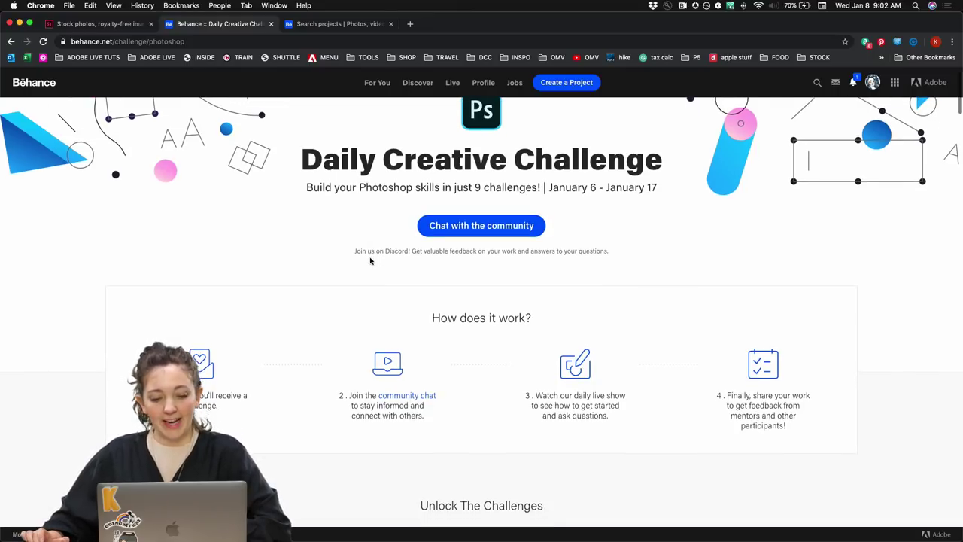
scroll(370, 260, "down", 1)
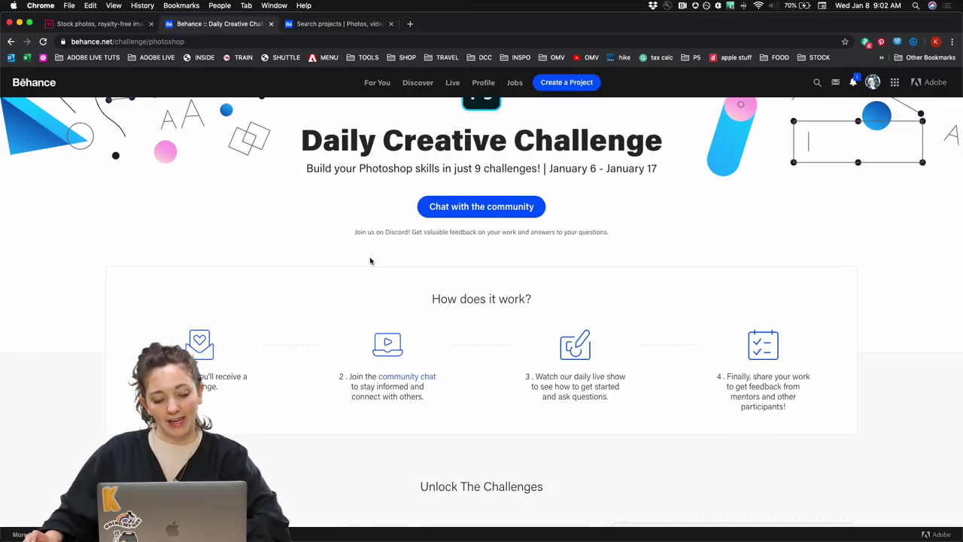
scroll(447, 272, "down", 10)
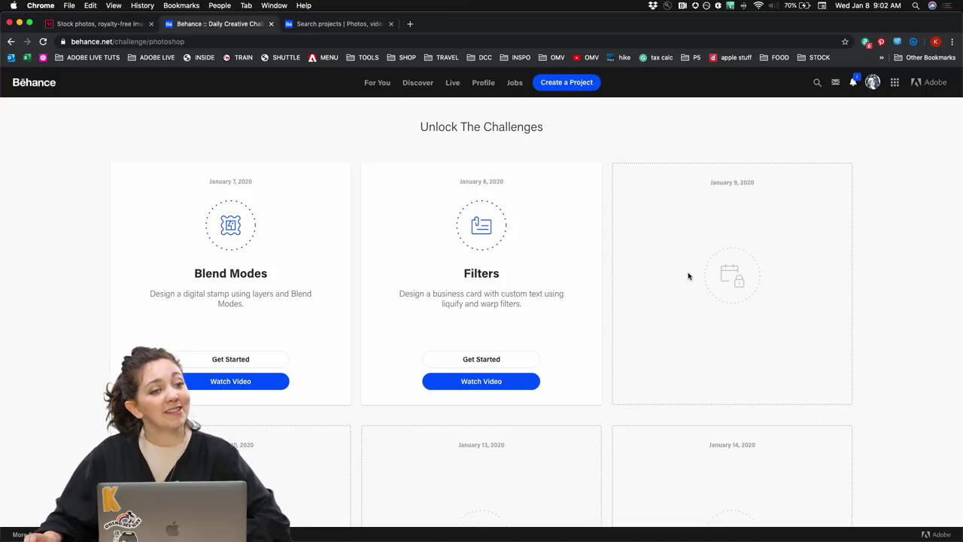
scroll(690, 281, "up", 5)
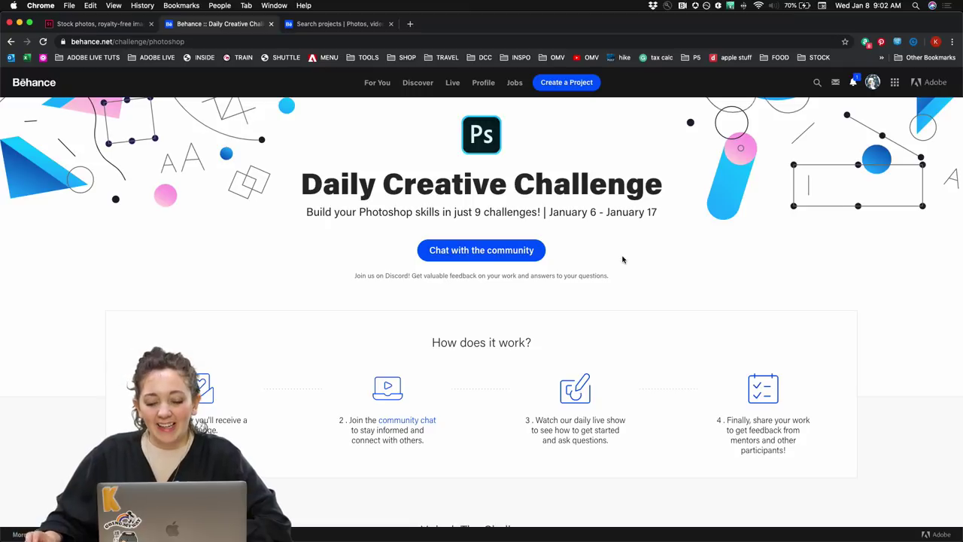
scroll(588, 288, "down", 2)
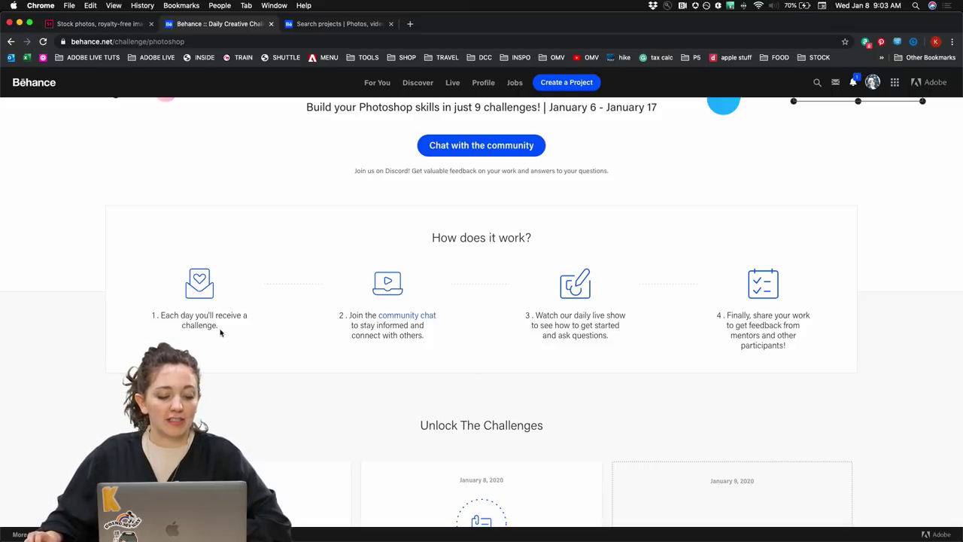
Join the Adobe Photoshop community chat on Discord and scroll up through #current-challenge
left_click(401, 317)
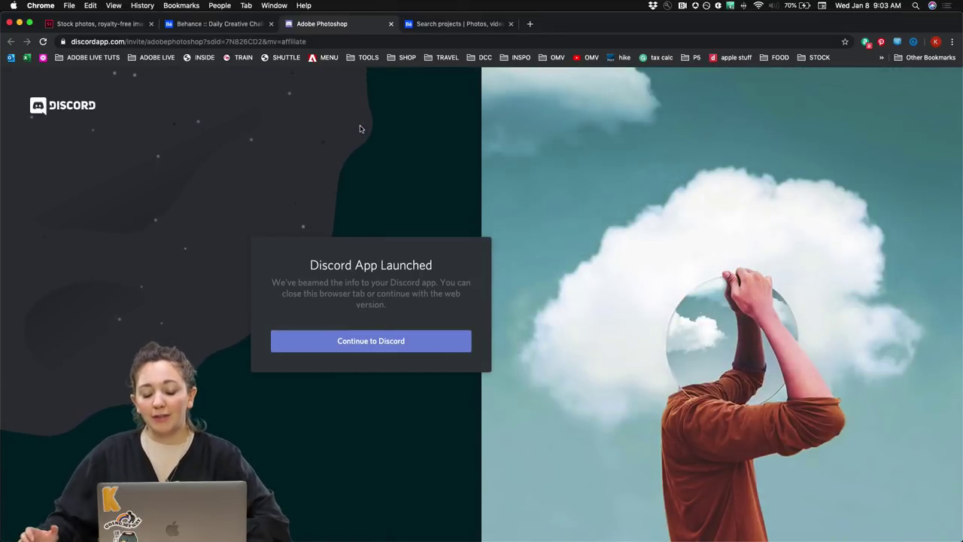
mouse_move(395, 539)
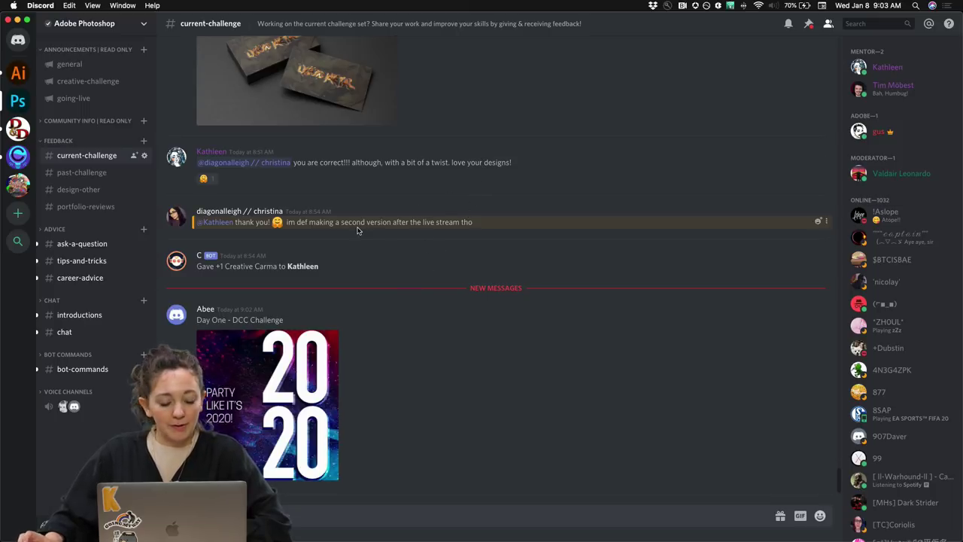
scroll(300, 209, "up", 5)
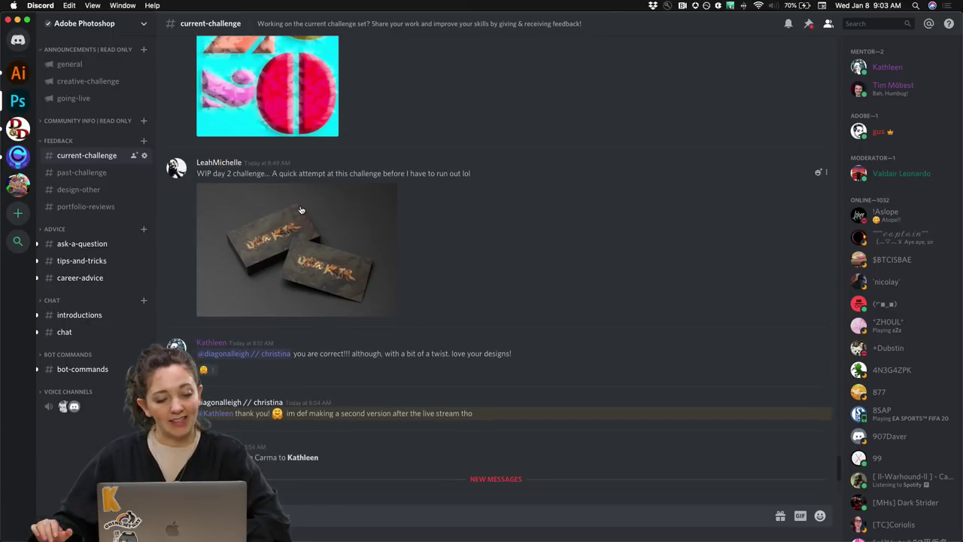
scroll(442, 168, "up", 6)
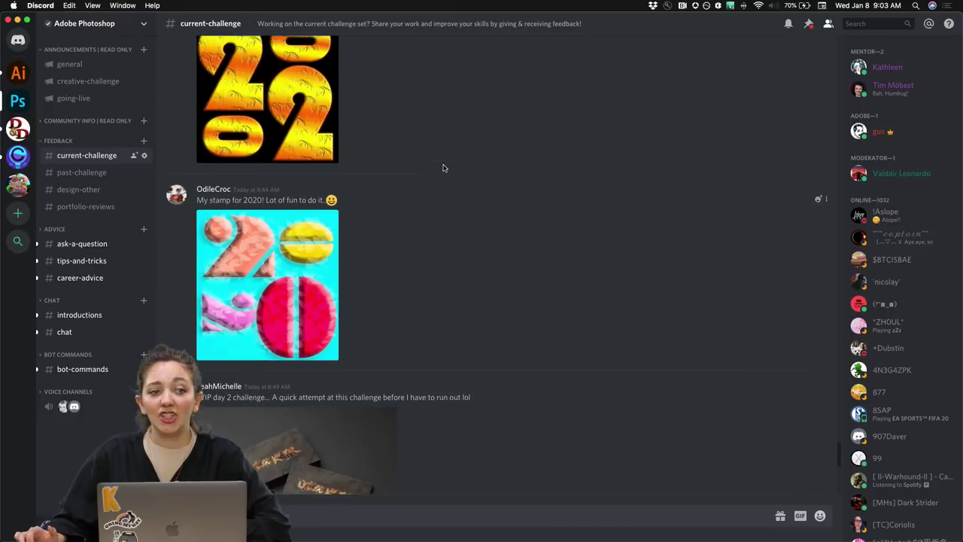
scroll(442, 168, "up", 8)
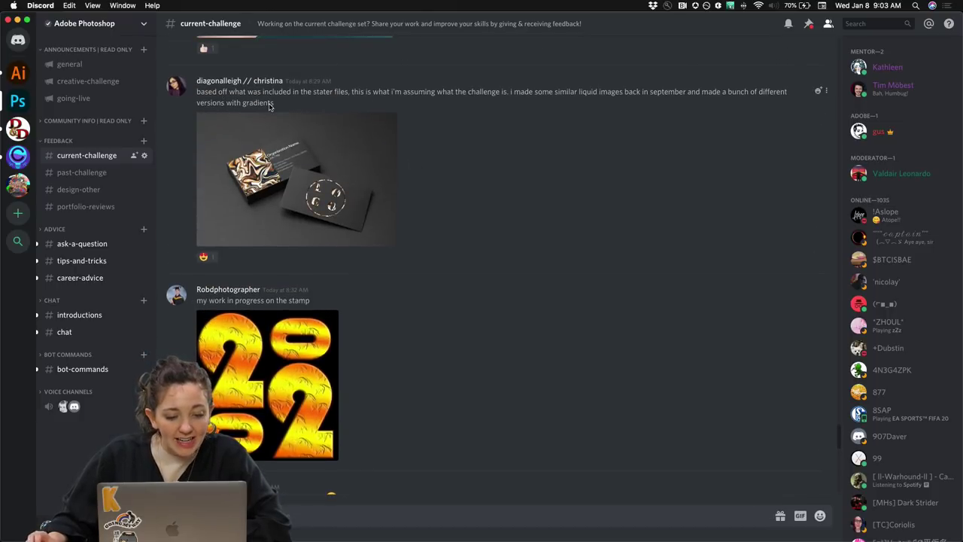
Enlarge the marbled and gold-lettered business card mockups others posted, then close each
left_click(282, 149)
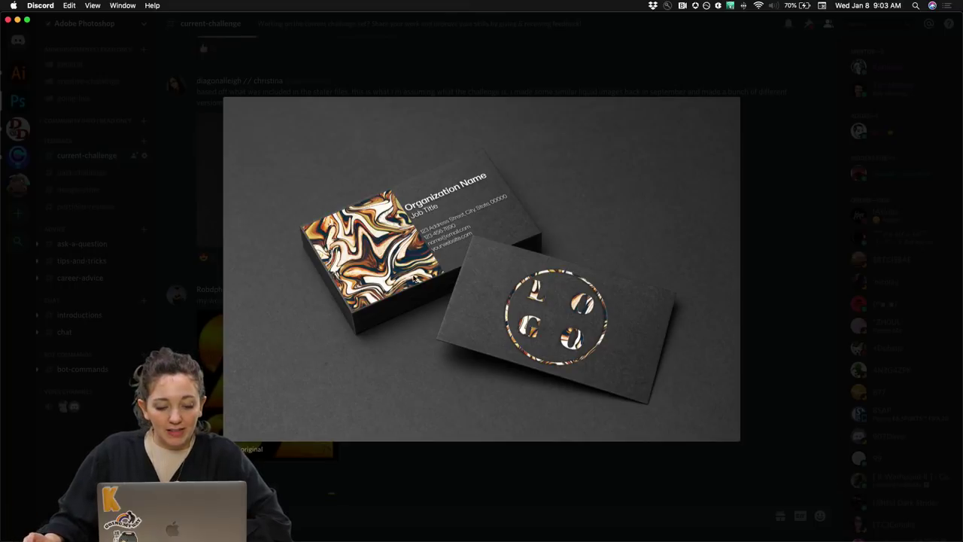
left_click(167, 296)
scroll(203, 248, "down", 2)
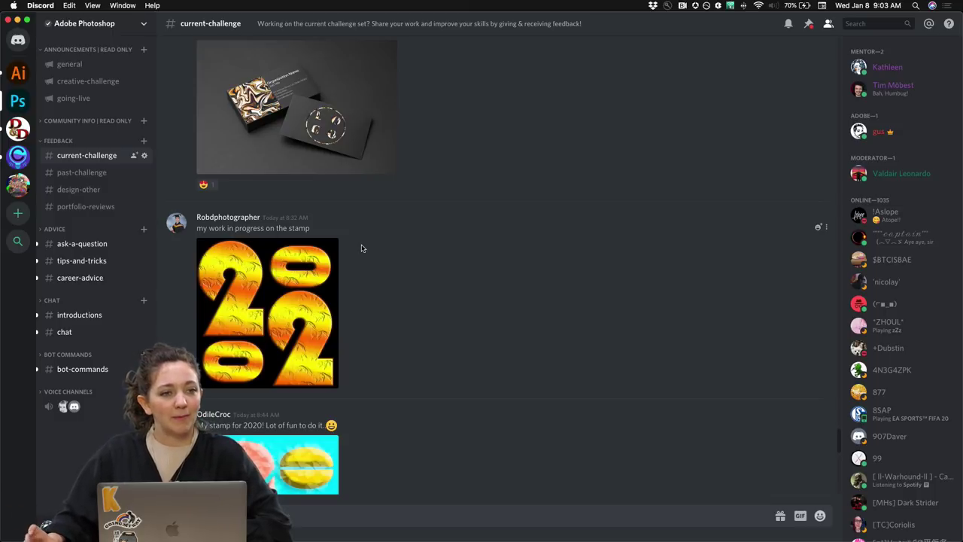
scroll(421, 224, "down", 5)
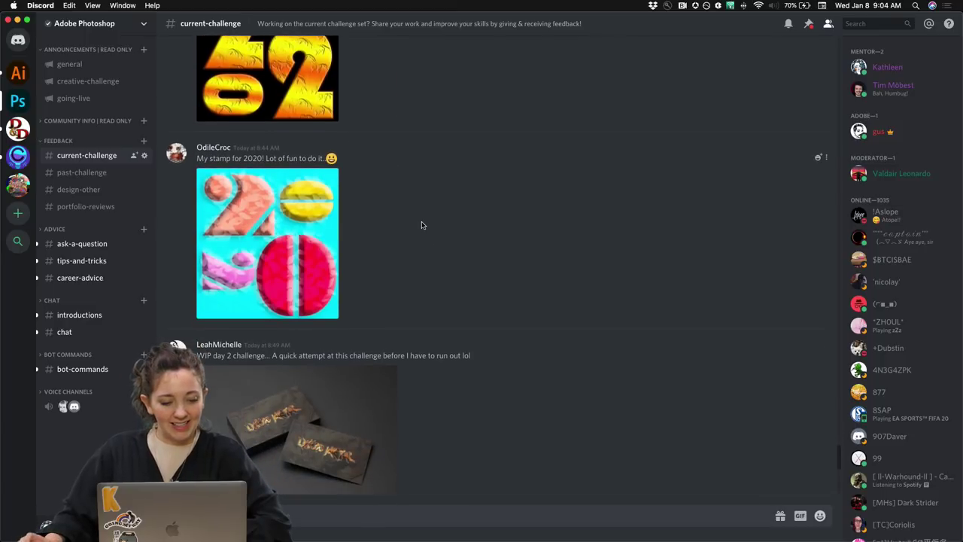
scroll(271, 248, "down", 5)
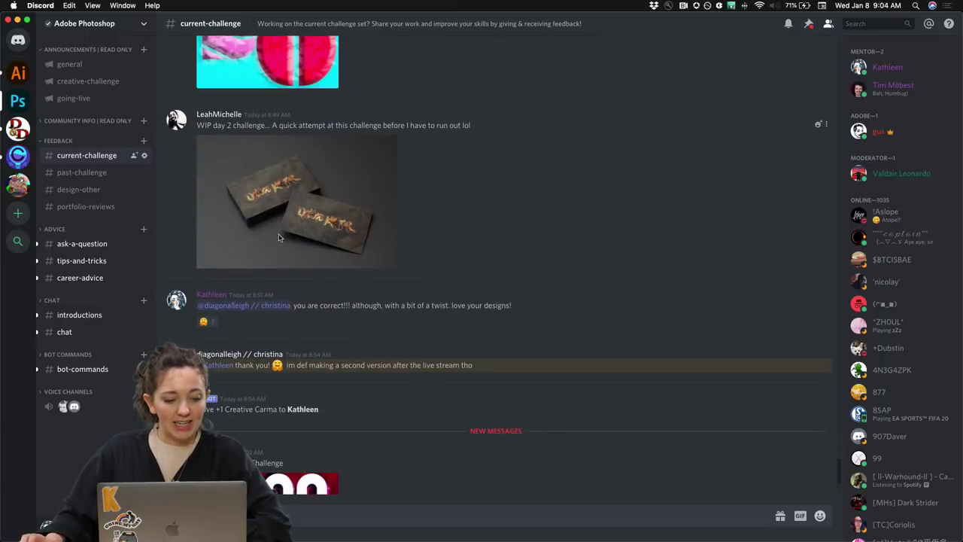
left_click(307, 190)
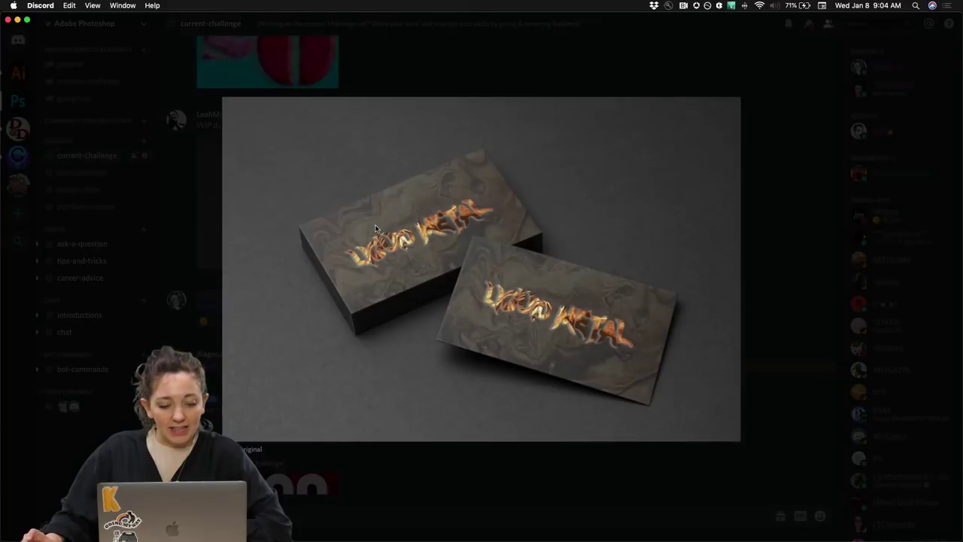
left_click(203, 211)
scroll(203, 212, "down", 3)
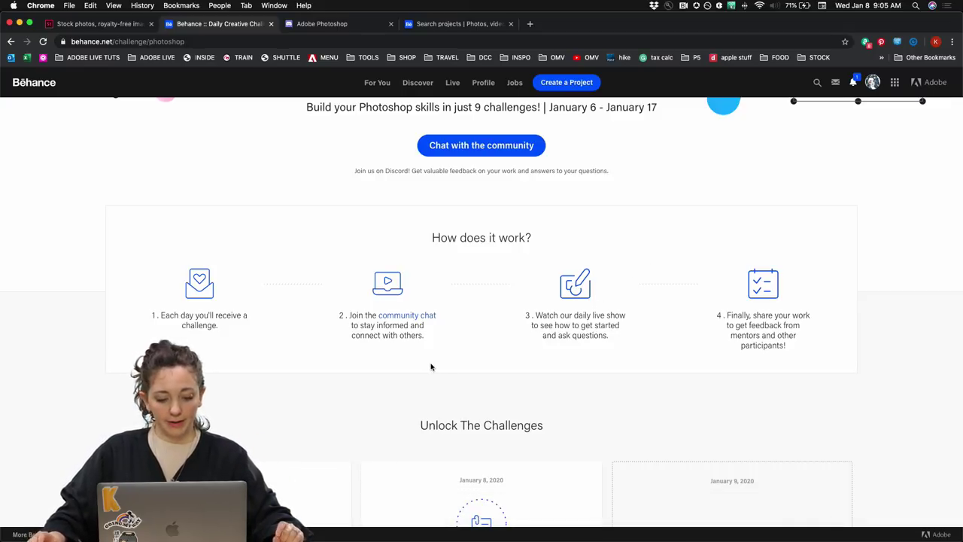
Open the Filters challenge's Day2-BusinessCard folder in Dropbox and bring up the template in Photoshop
scroll(430, 366, "down", 6)
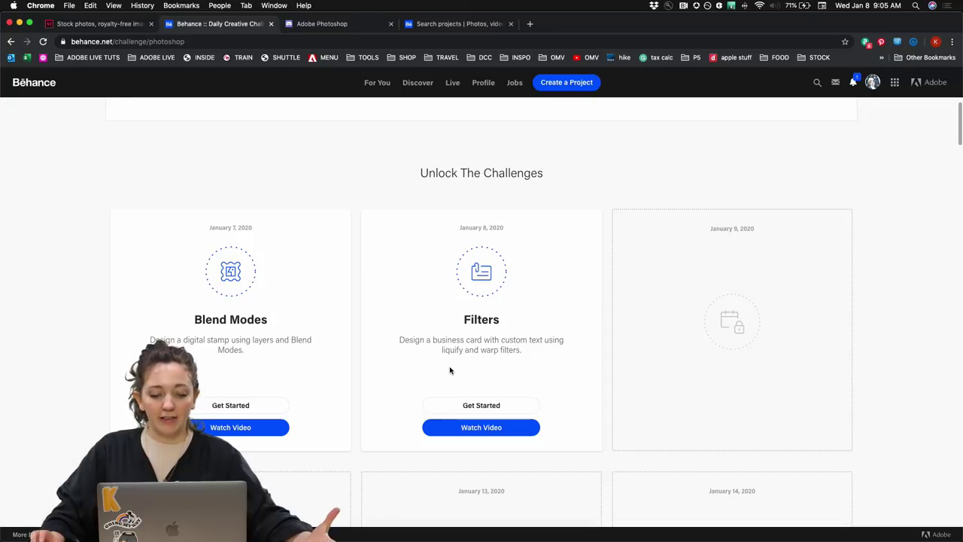
left_click(487, 405)
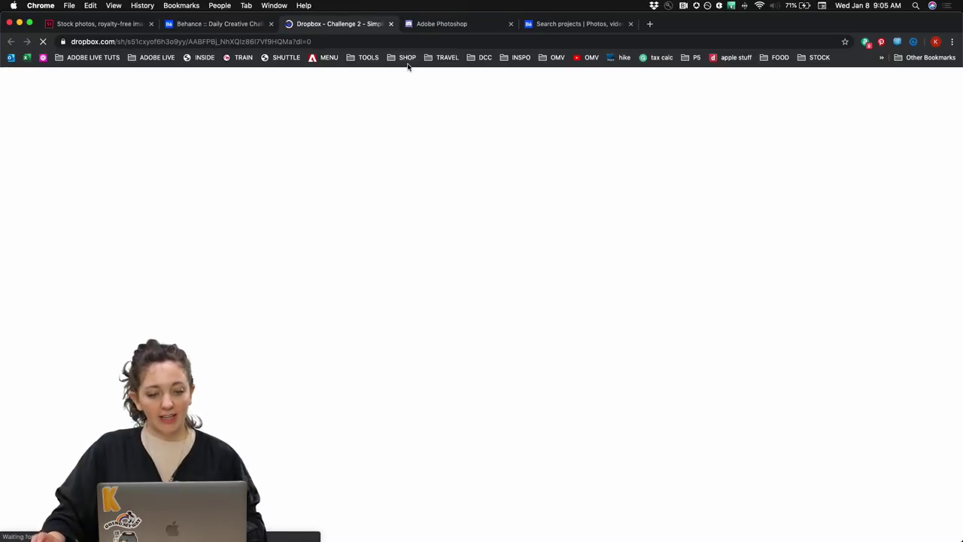
left_click(294, 200)
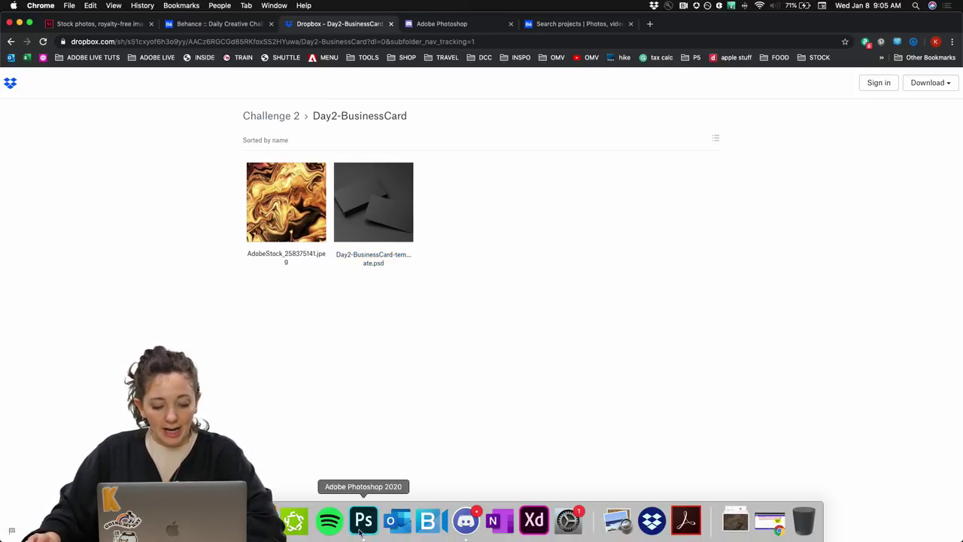
left_click(361, 526)
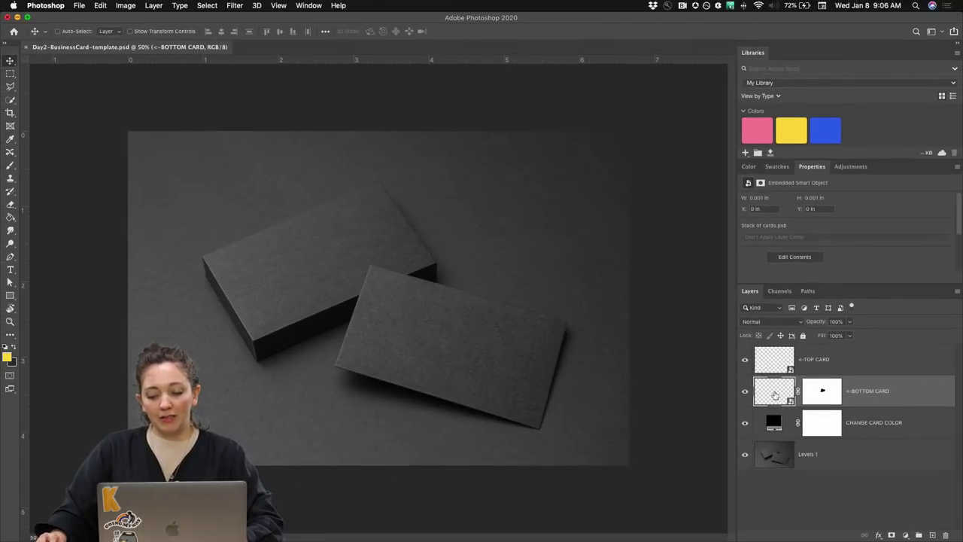
Open the card's smart object contents and type two-line 'hello dee!' lettering
double_click(772, 392)
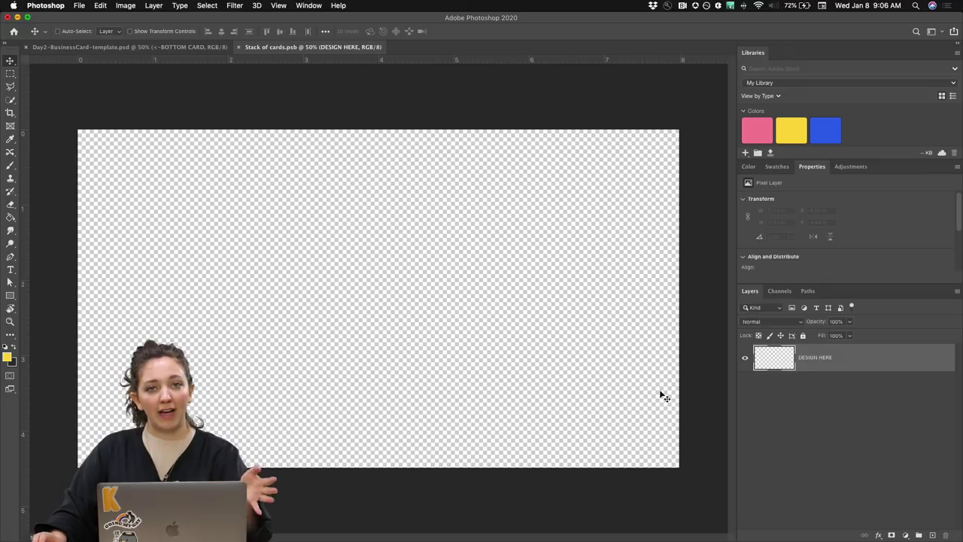
key("t")
left_click(256, 303)
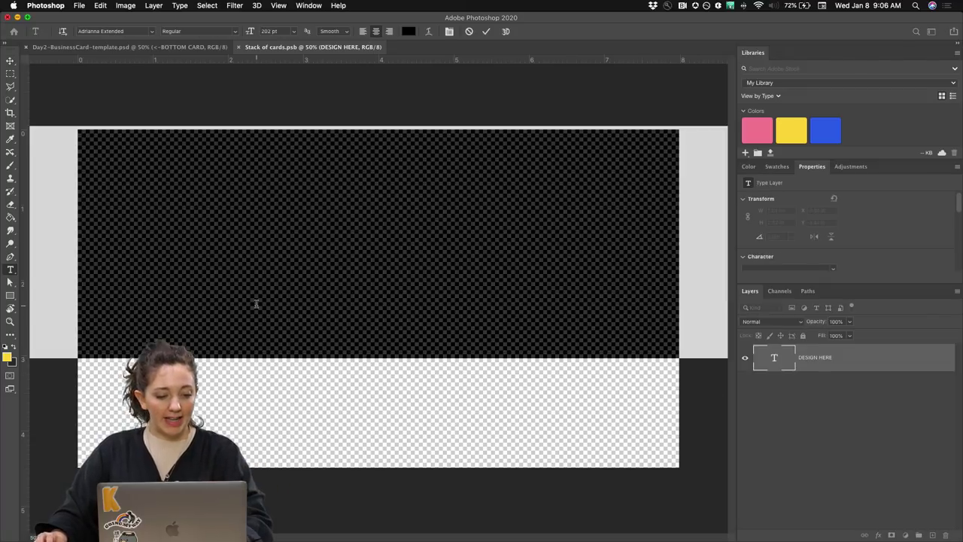
type("hello")
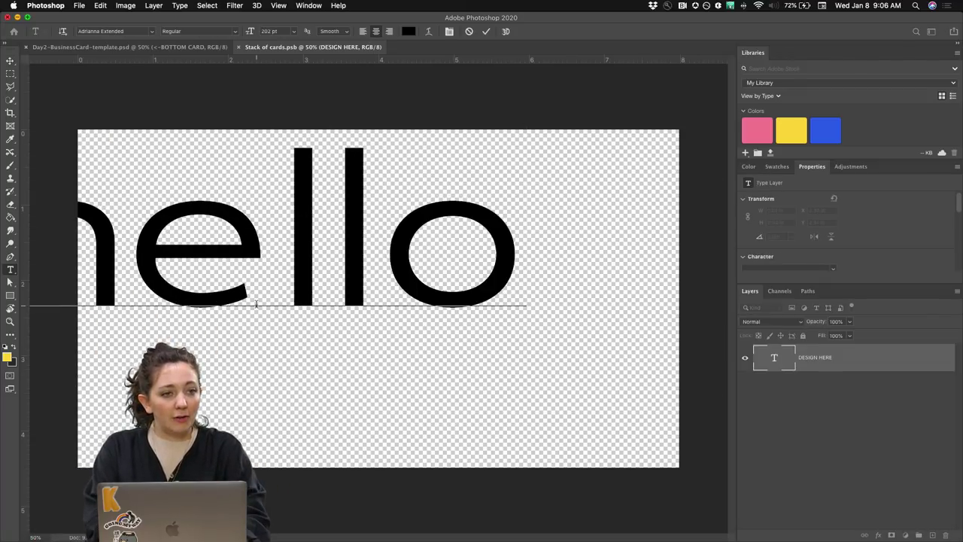
key("Return")
type("eee!")
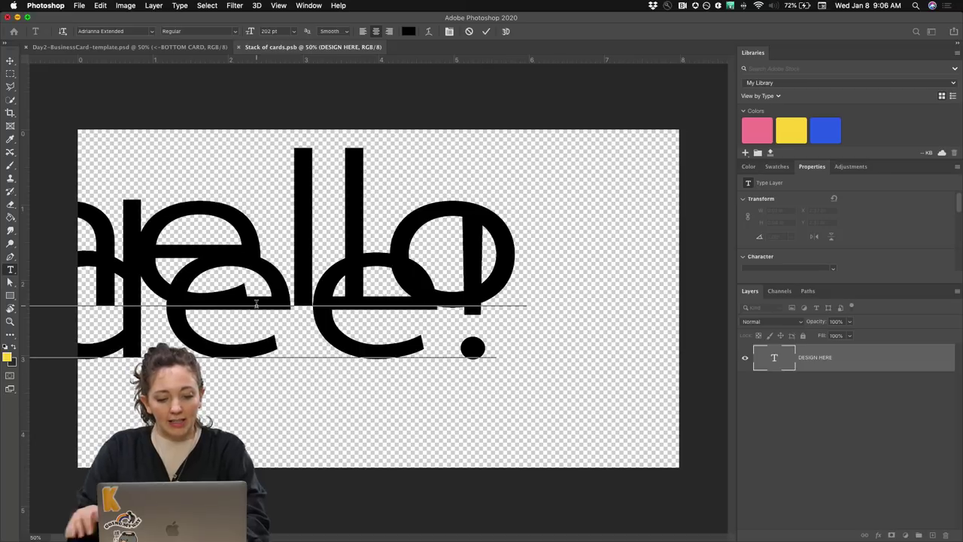
Tighten the line spacing between the two text lines to 89.38 pt
scroll(838, 233, "down", 2)
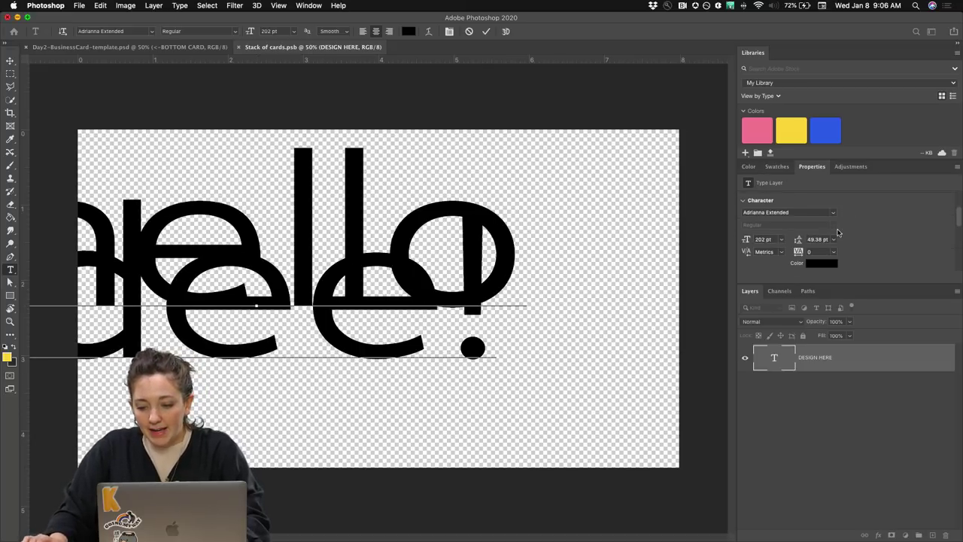
left_click(814, 240)
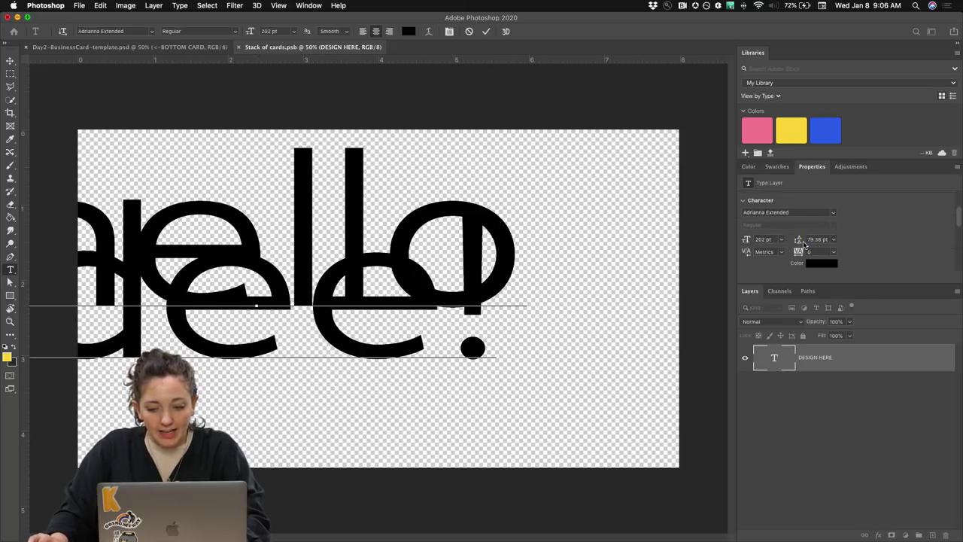
left_click_drag(801, 241, 797, 241)
left_click(817, 239)
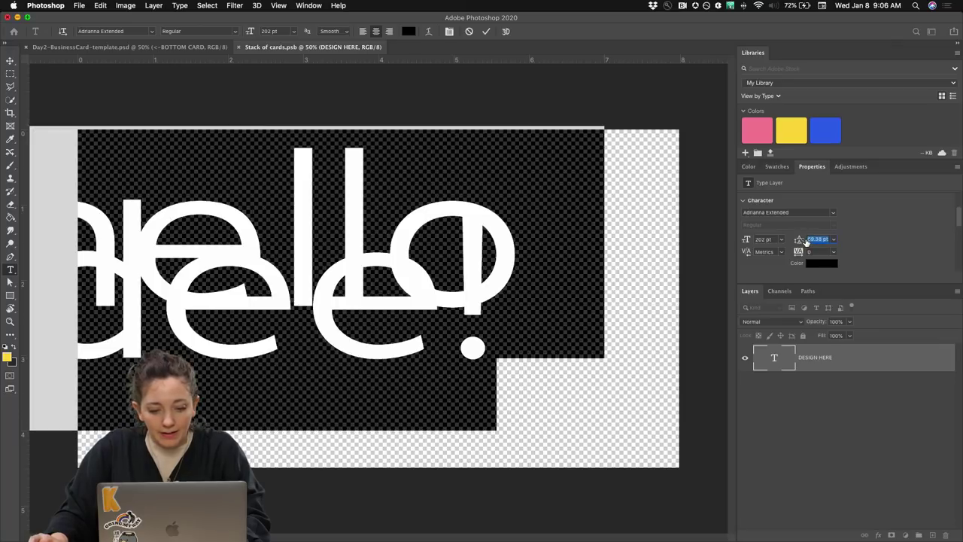
type("89.38")
key("Return")
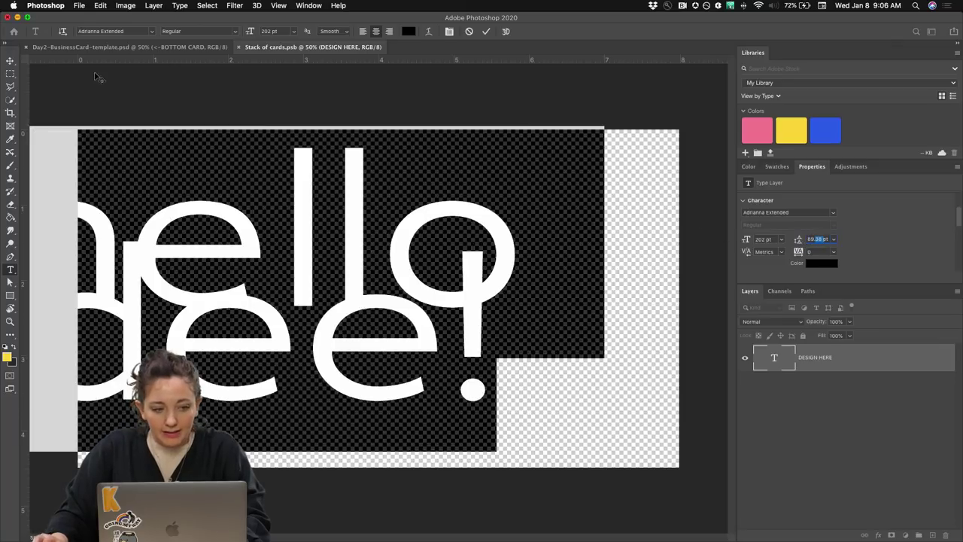
Scale the lettering to about 83%, move it toward the card centre, and save
left_click(10, 61)
key("super+t")
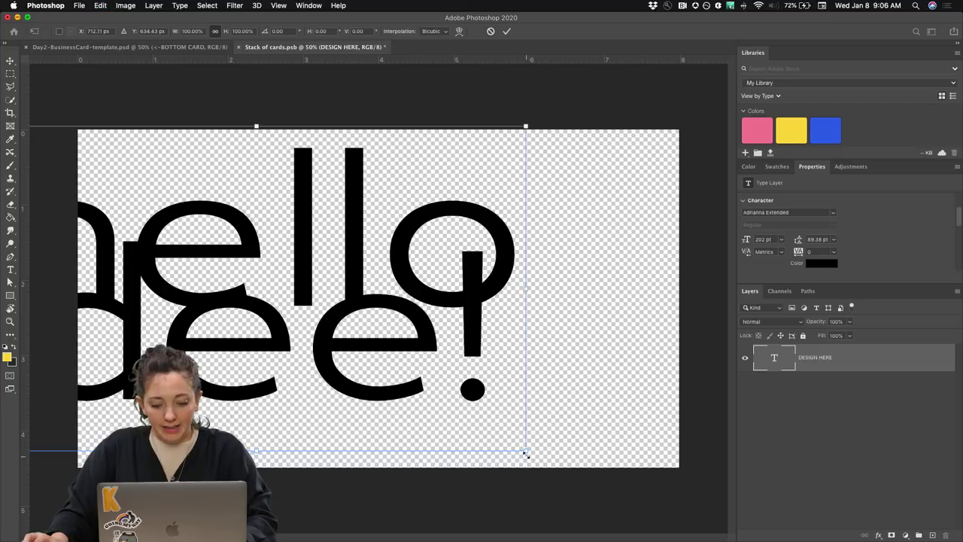
left_click_drag(525, 450, 430, 393)
left_click_drag(439, 342, 544, 362)
left_click(9, 61)
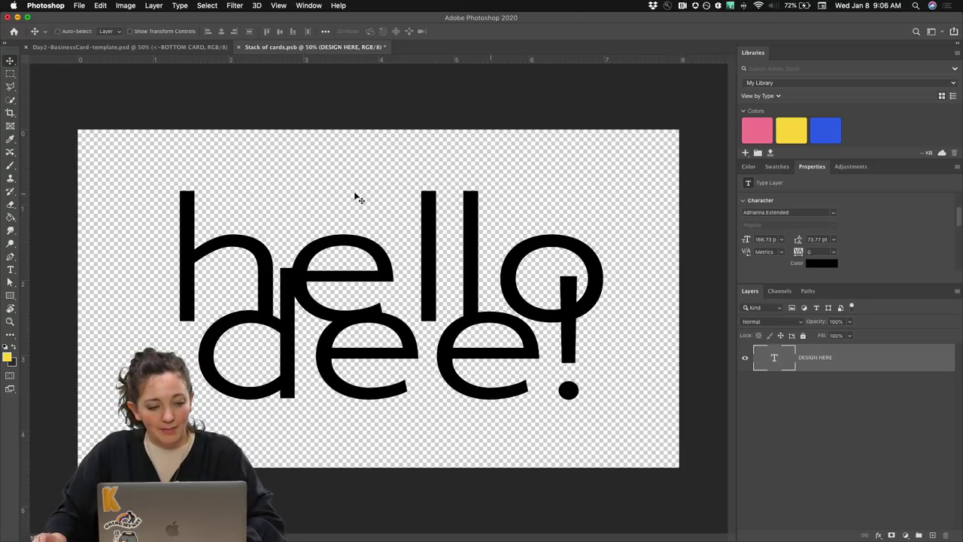
left_click(79, 6)
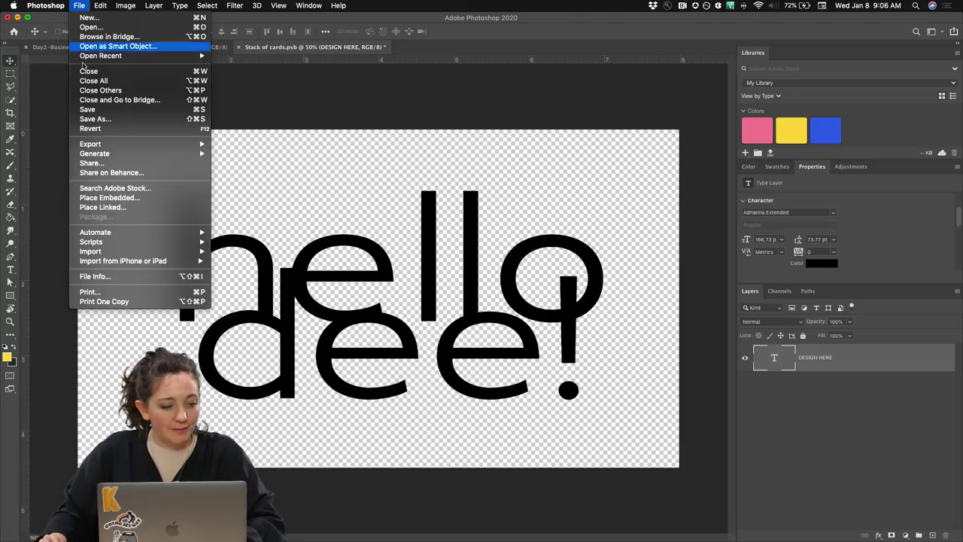
left_click(95, 110)
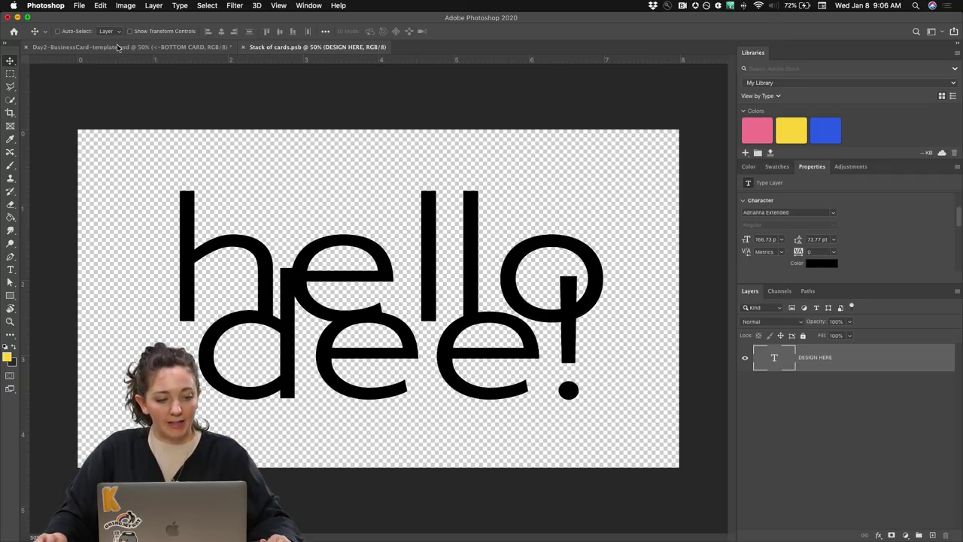
Switch to the business card mockup and close the Stack of cards document
left_click(116, 47)
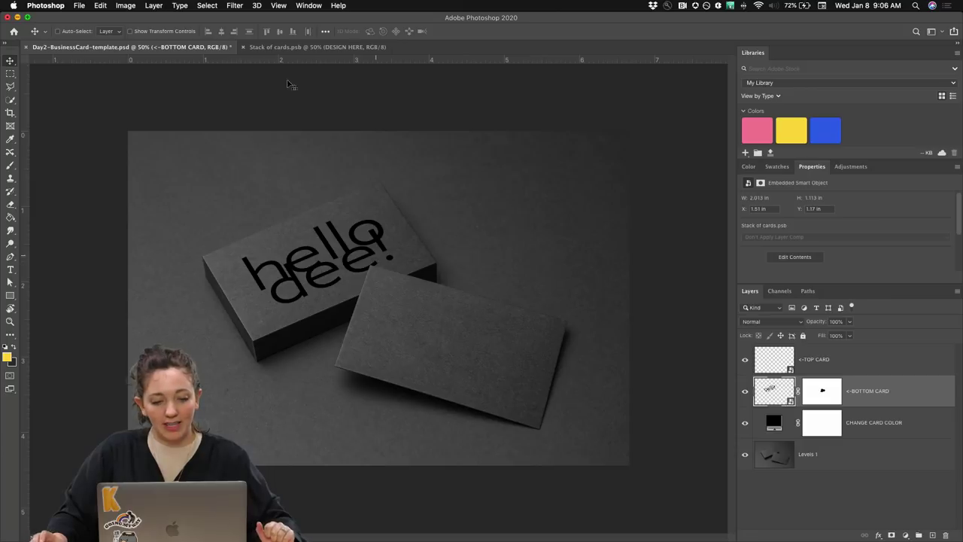
left_click(252, 47)
left_click(242, 47)
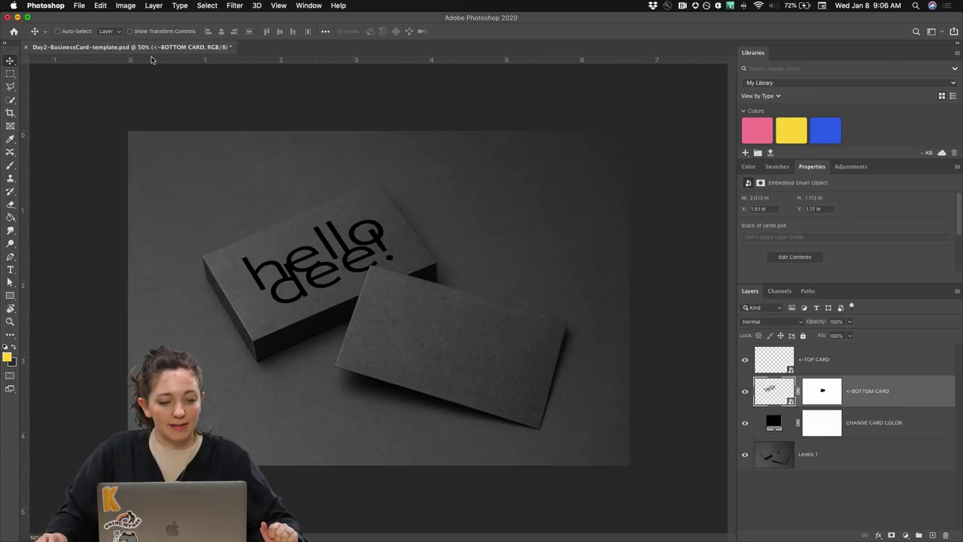
Delete all the hello dee! text inside the BOTTOM CARD smart object, then return to the mockup
double_click(775, 392)
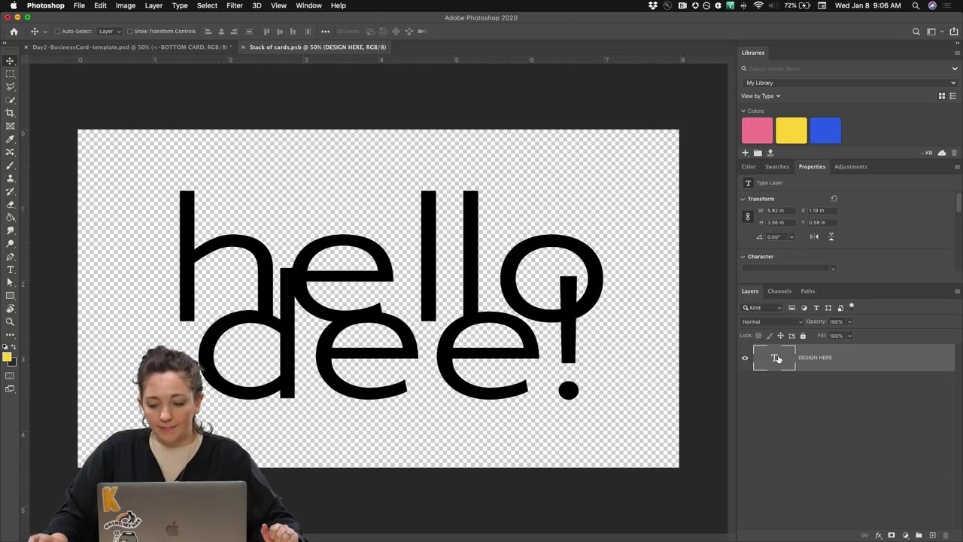
key("super")
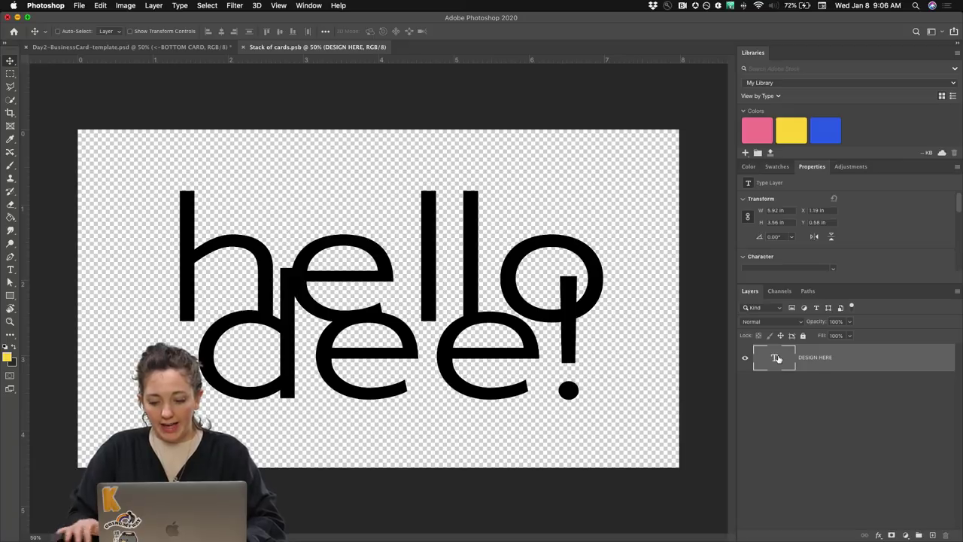
key("t")
left_click(466, 314)
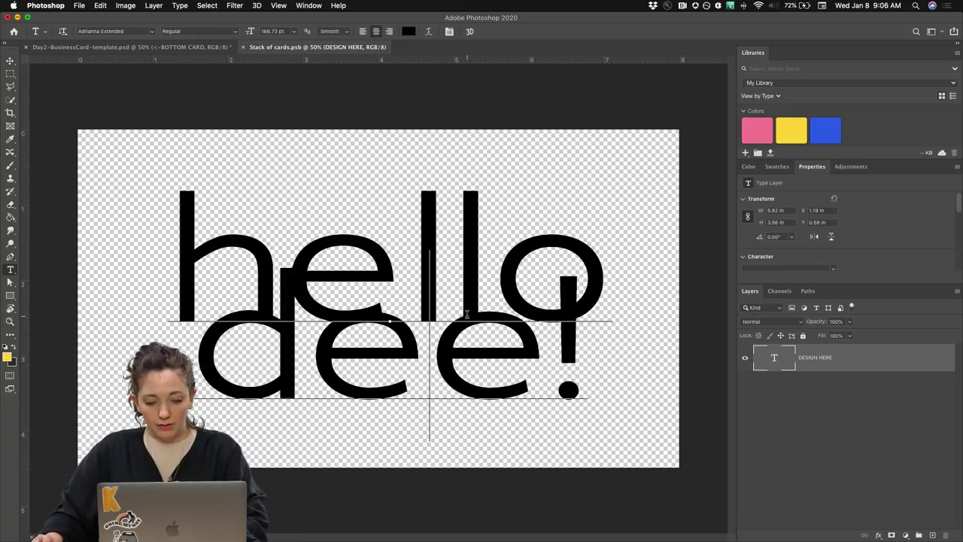
key("super+a")
key("BackSpace")
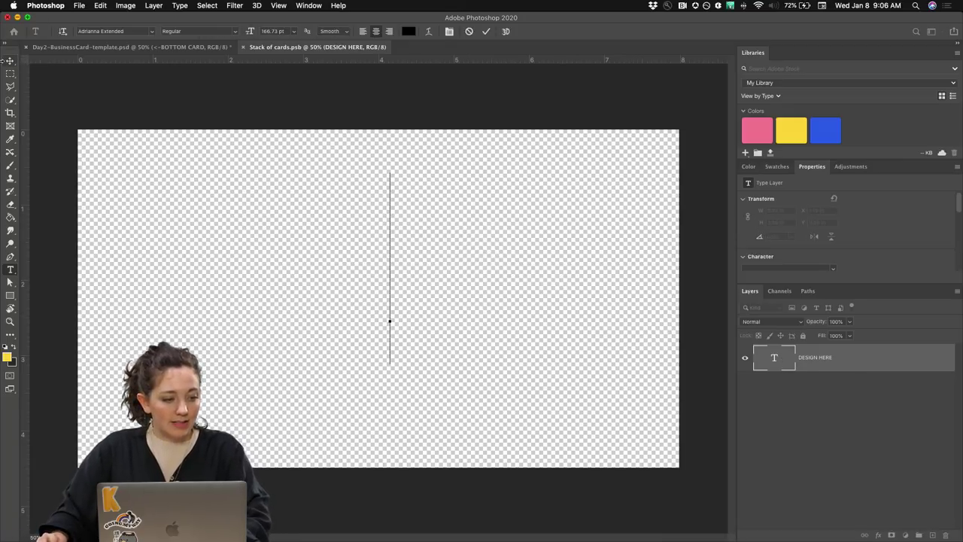
left_click(10, 60)
left_click(93, 48)
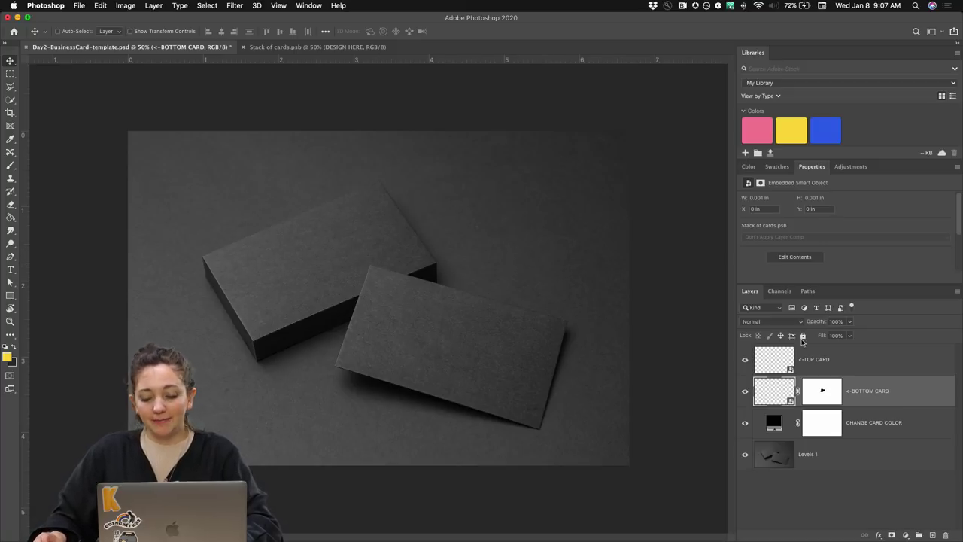
Select the TOP CARD layer and open Top card.psb with its empty DESIGN HERE layer
left_click(775, 364)
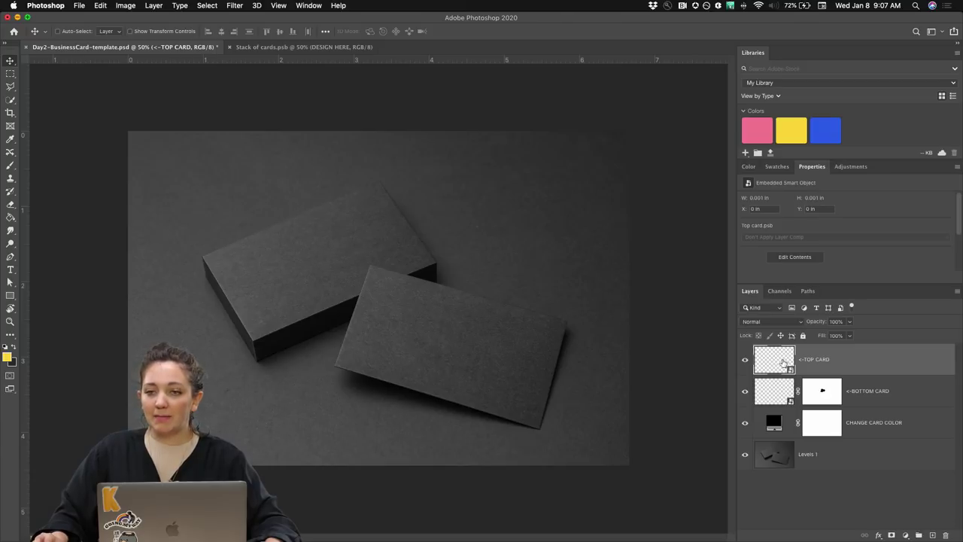
double_click(780, 363)
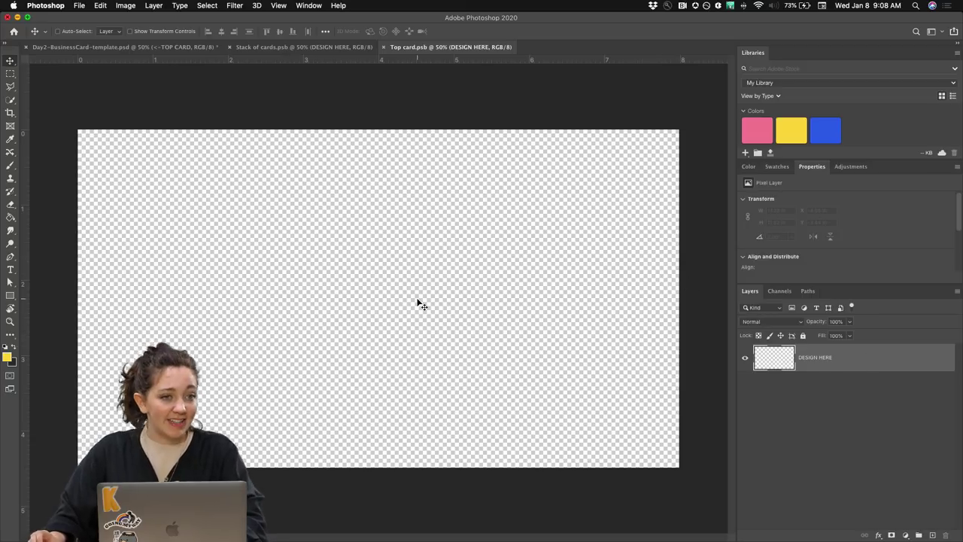
Type 'anna' on the Top card canvas and drag it right and down into place
key("t")
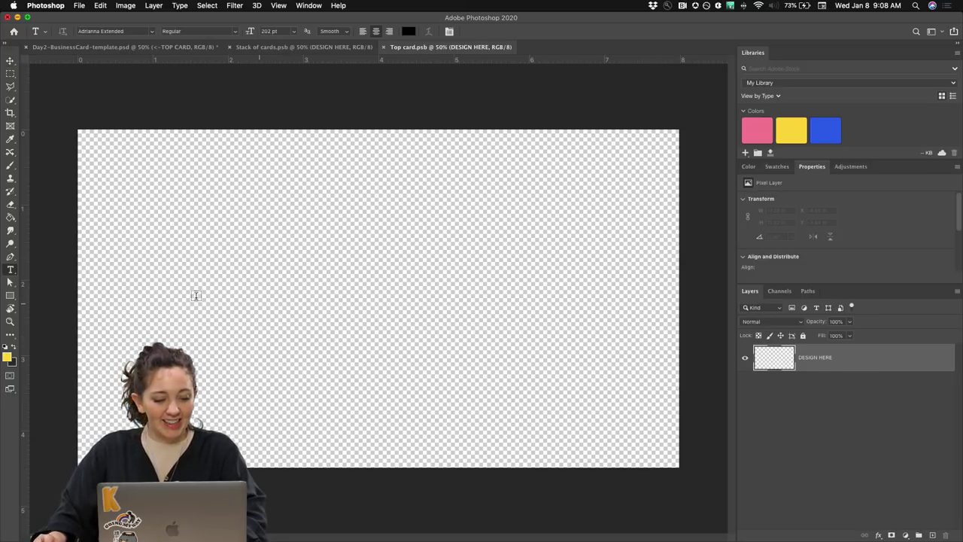
left_click(240, 304)
type("anna")
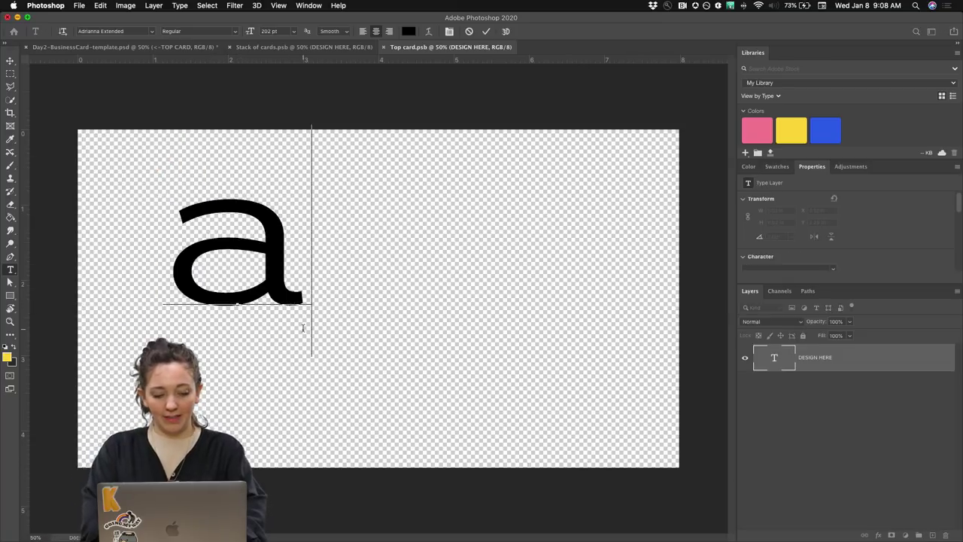
left_click(9, 60)
left_click_drag(226, 253, 347, 303)
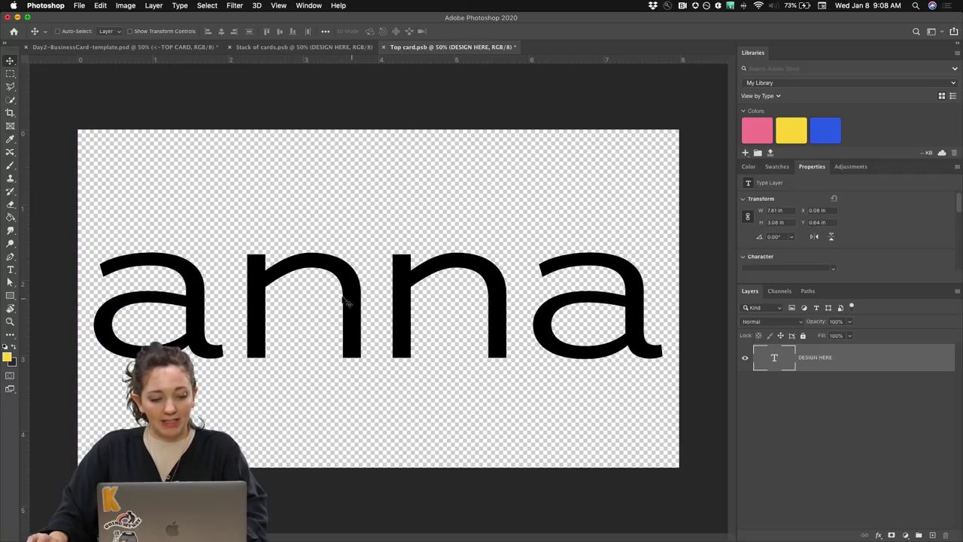
left_click(10, 270)
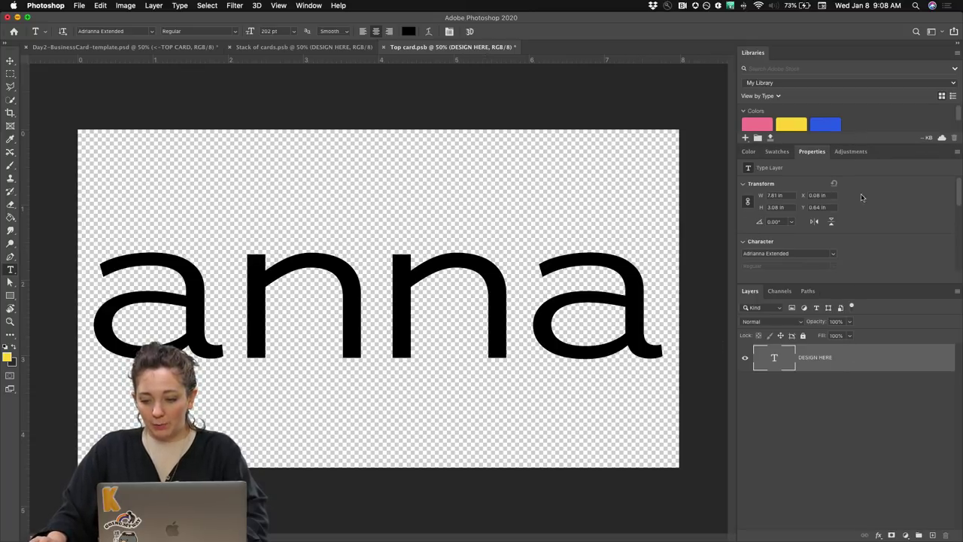
Set the anna text in the Blenny font with All Caps on, so it reads ANNA
left_click_drag(857, 284, 853, 390)
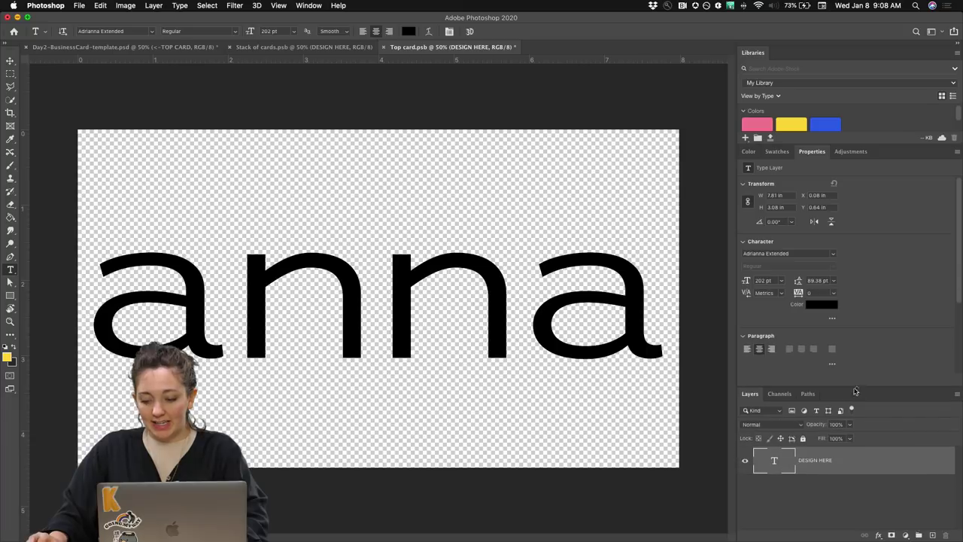
left_click(834, 255)
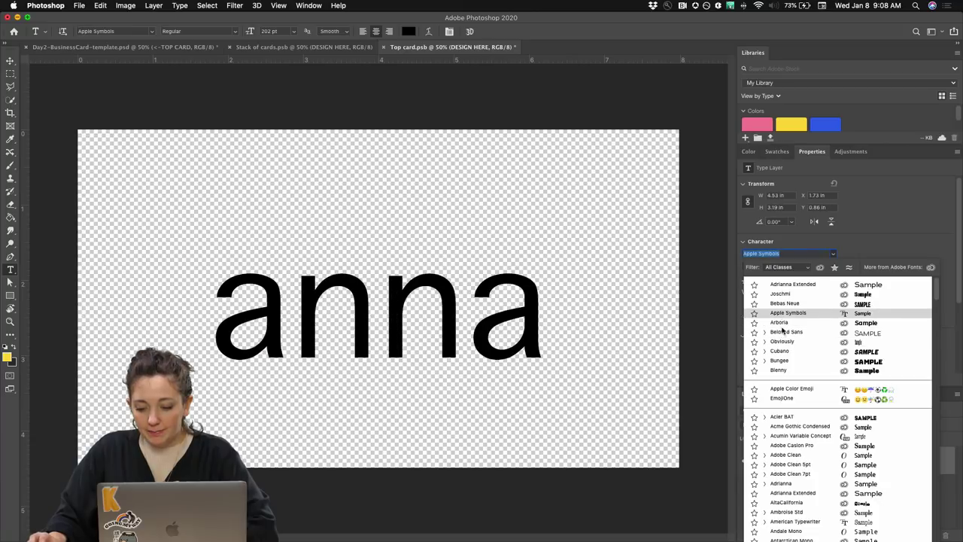
left_click(783, 371)
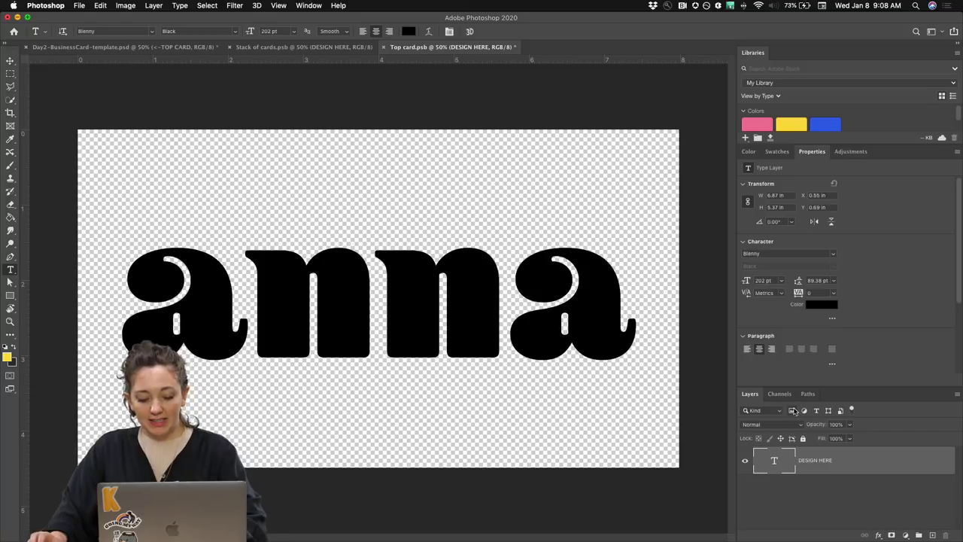
left_click_drag(624, 311, 172, 272)
scroll(838, 340, "down", 3)
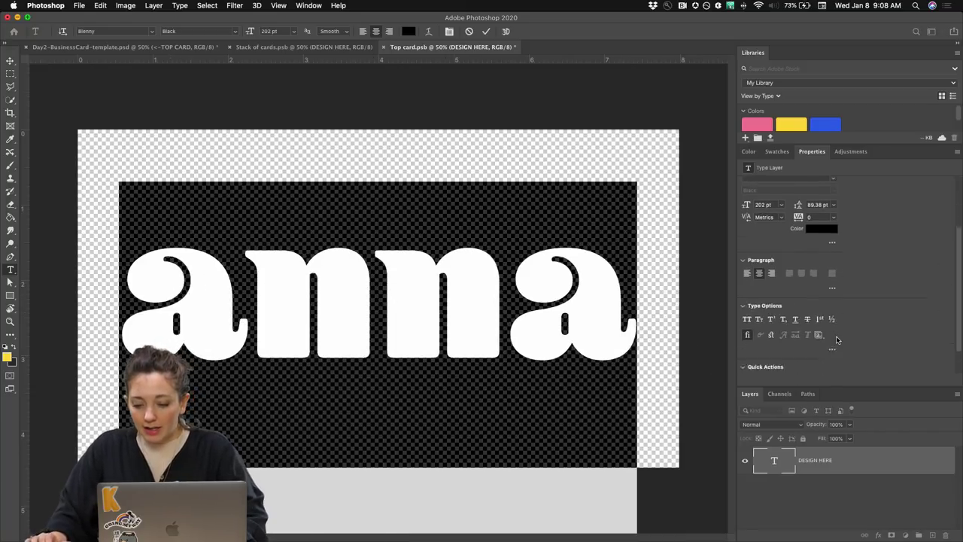
left_click(747, 304)
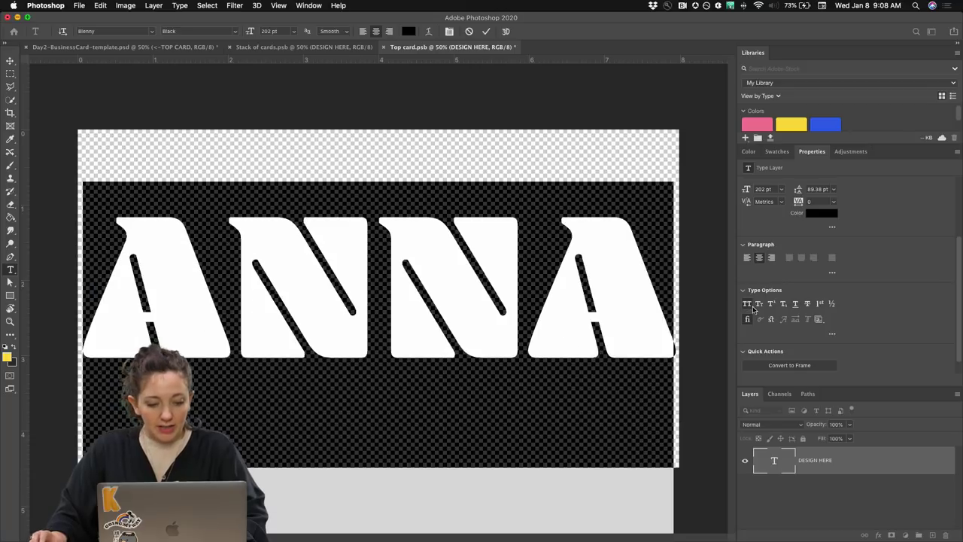
left_click(9, 61)
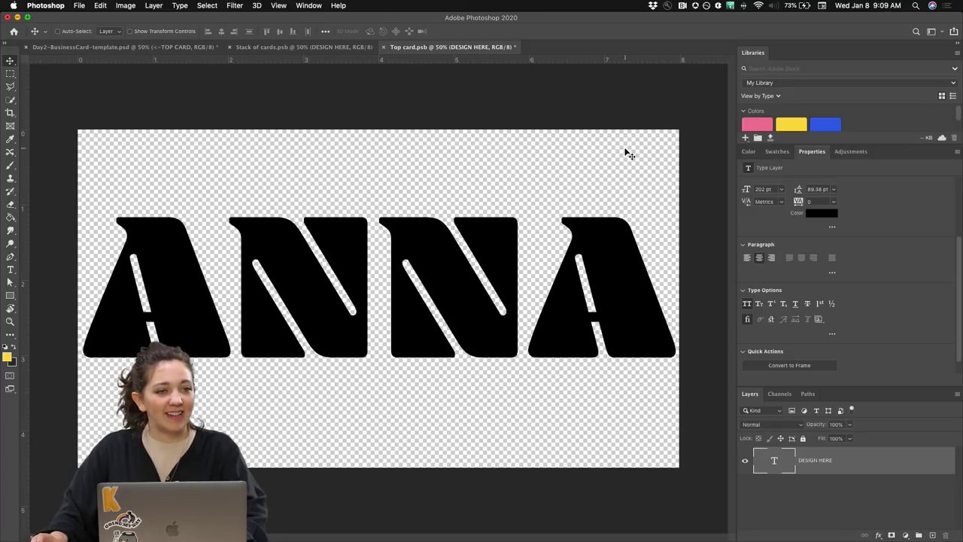
Scale ANNA down in two passes to about 90%, roughly 169.9 pt
key("super+t")
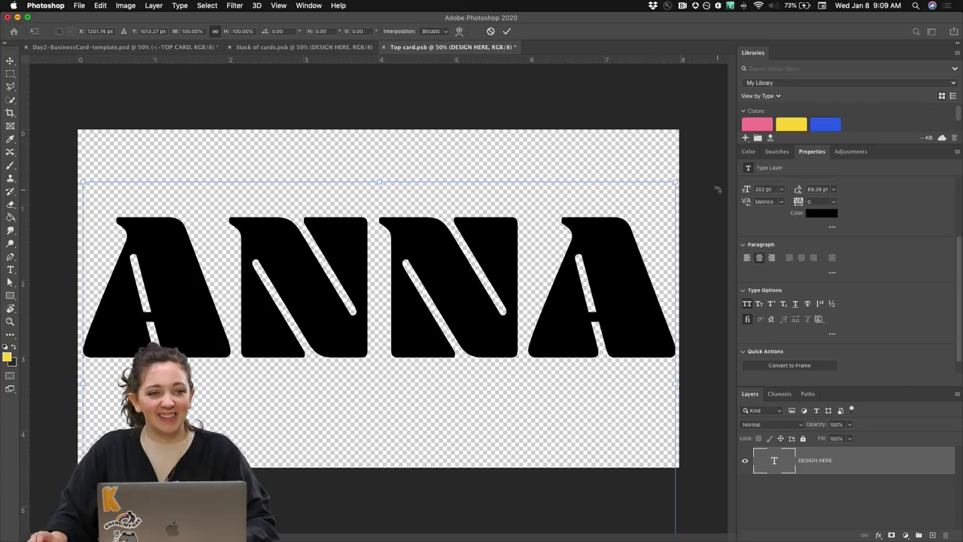
left_click_drag(679, 181, 657, 195)
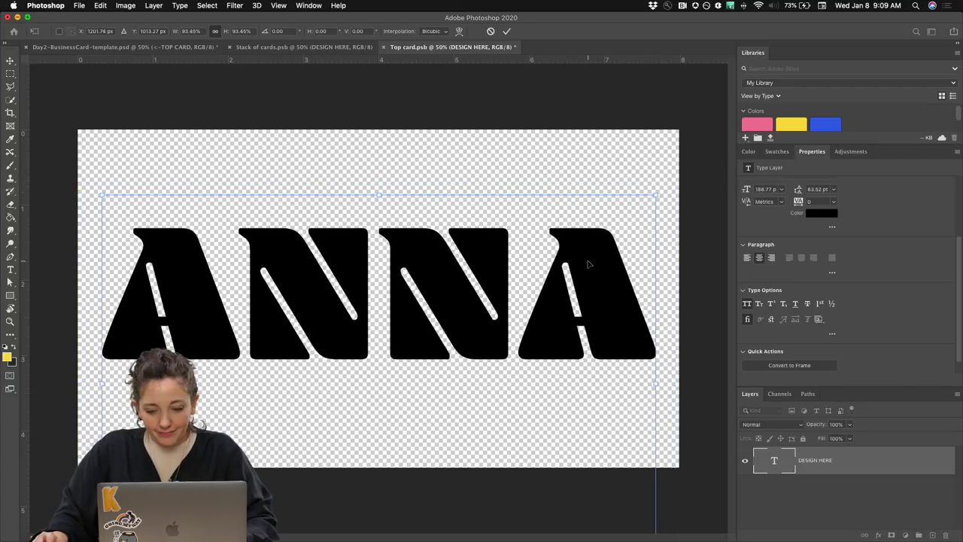
key("Return")
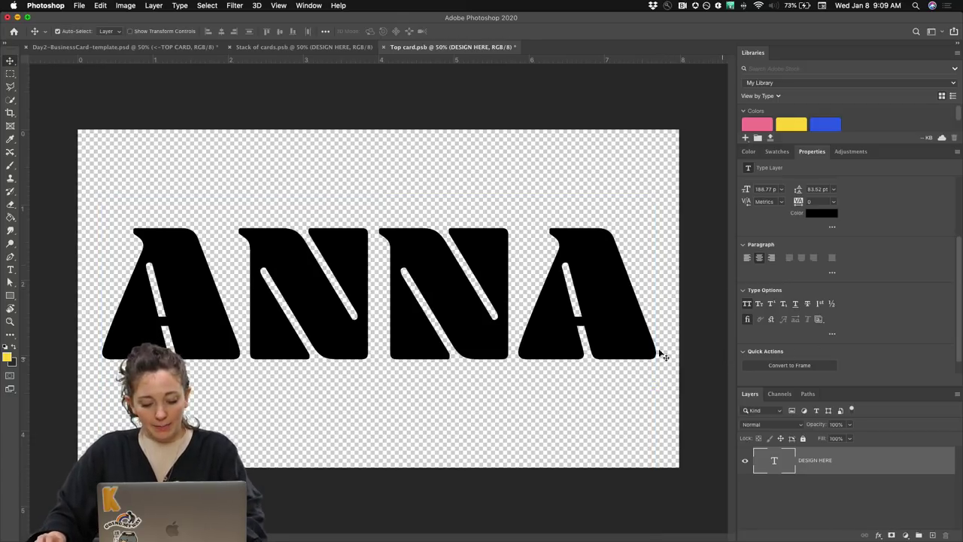
key("super+t")
left_click_drag(658, 195, 628, 214)
key("Return")
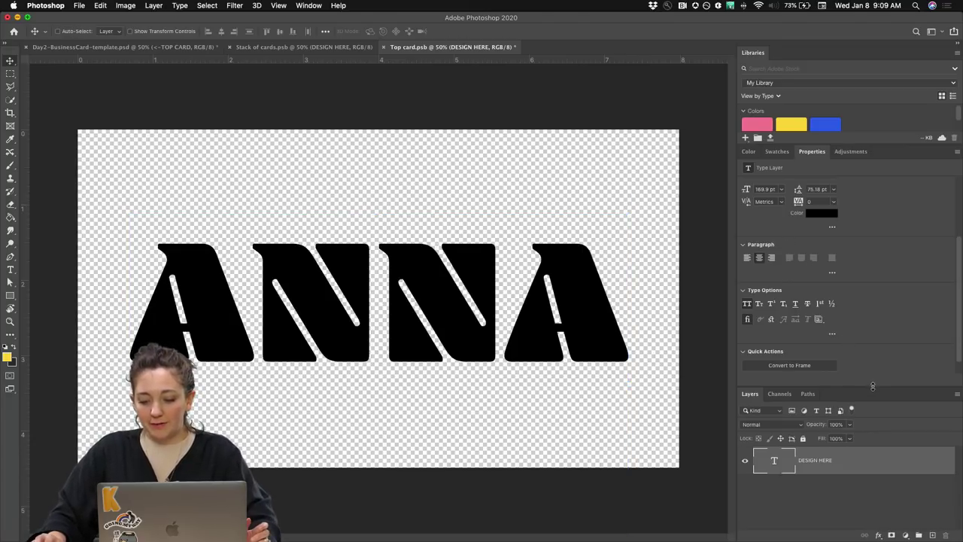
left_click_drag(872, 386, 869, 196)
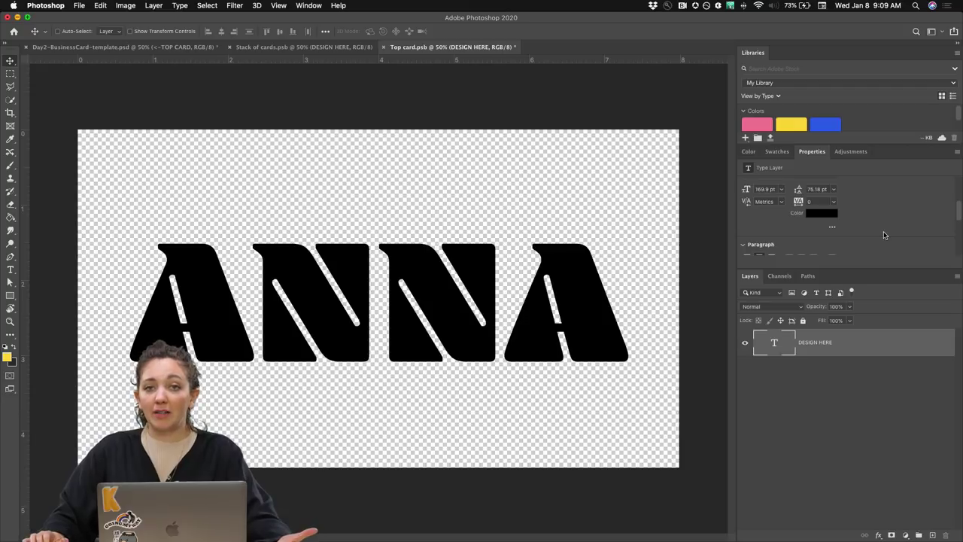
scroll(883, 236, "down", 5)
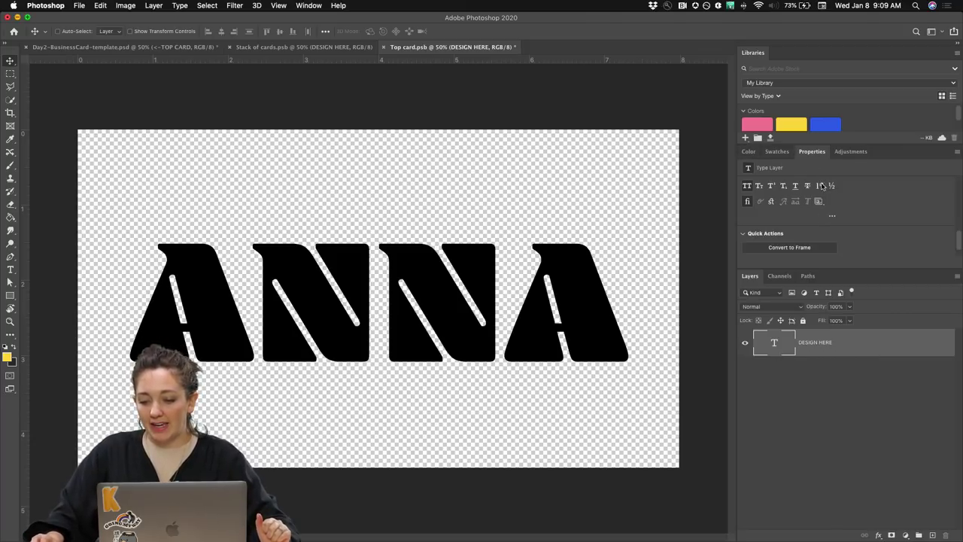
left_click_drag(885, 268, 888, 386)
scroll(872, 287, "up", 3)
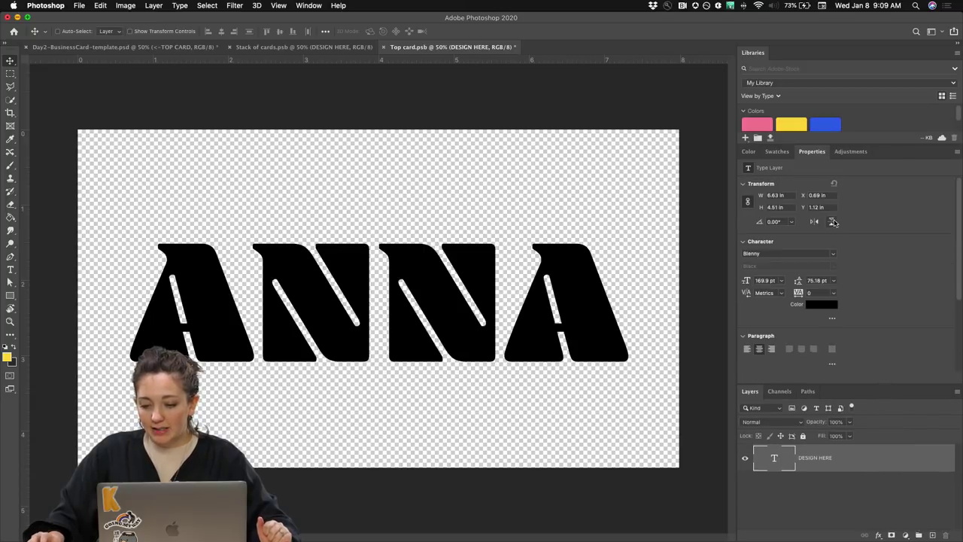
left_click(831, 255)
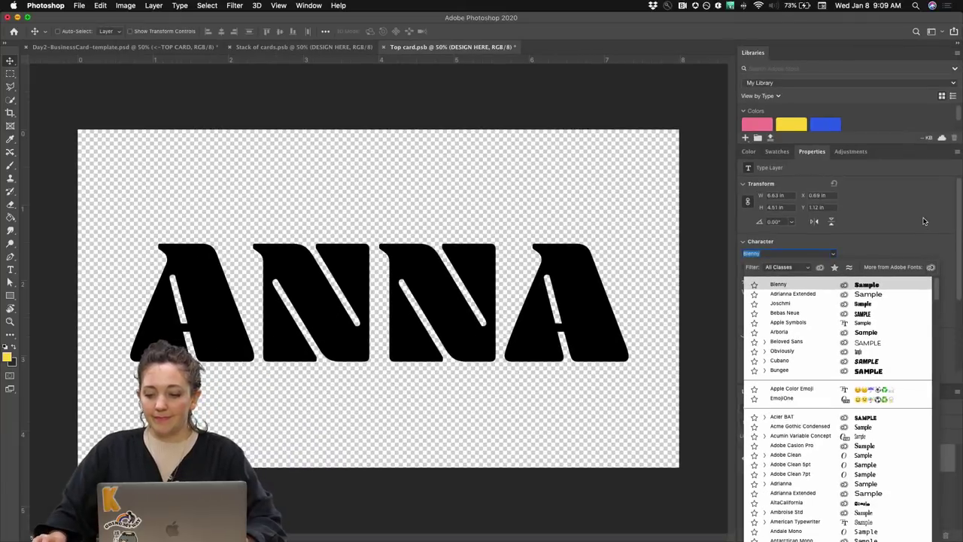
left_click(913, 107)
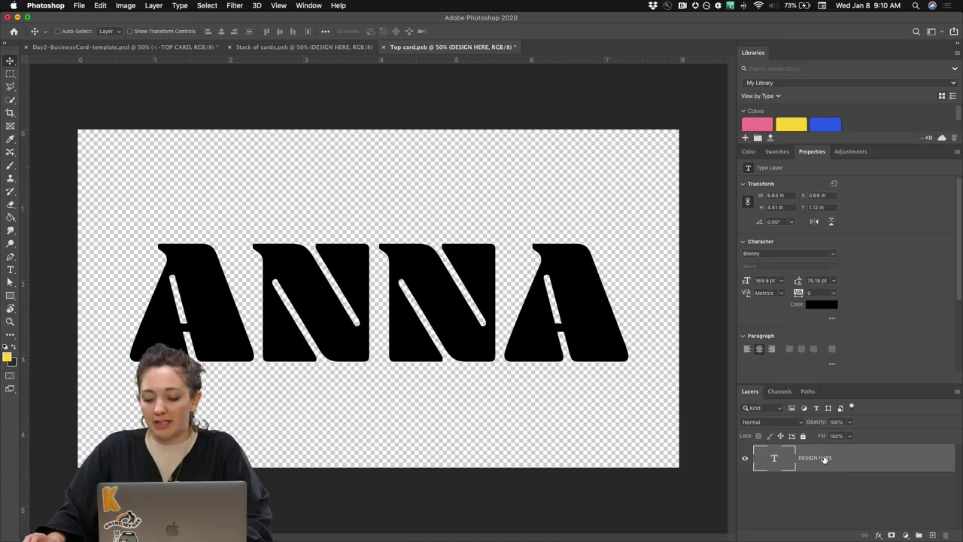
left_click_drag(845, 385, 832, 237)
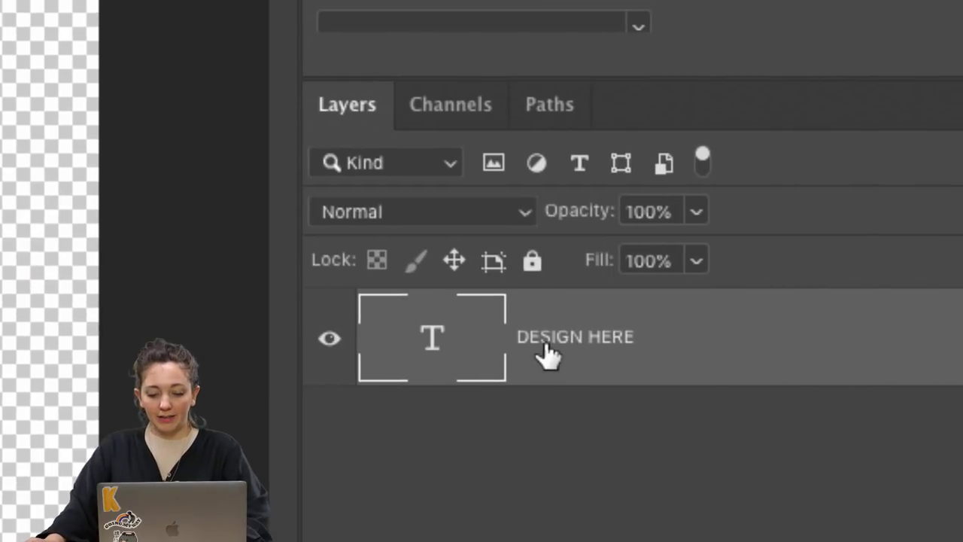
Convert the ANNA text layer into a smart object and open its contents
right_click(545, 345)
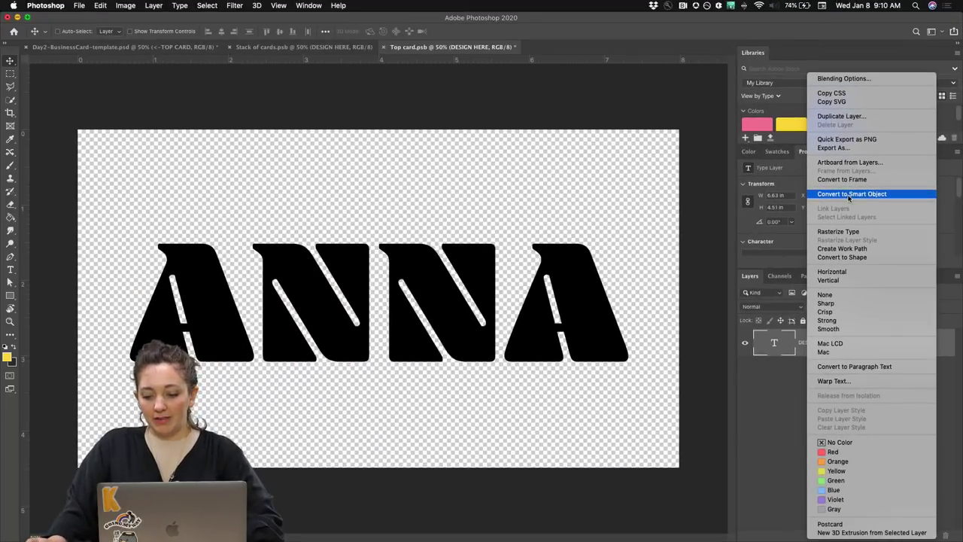
left_click(850, 195)
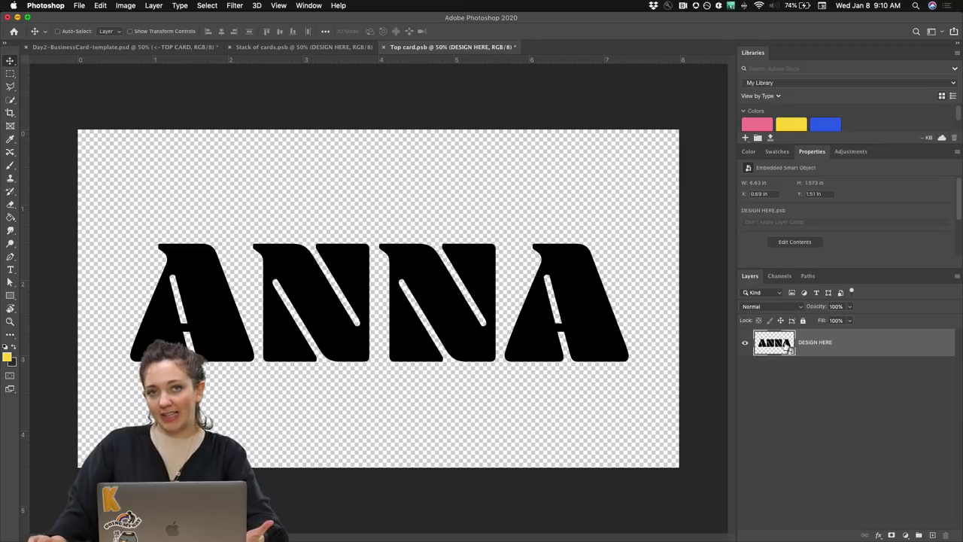
double_click(782, 348)
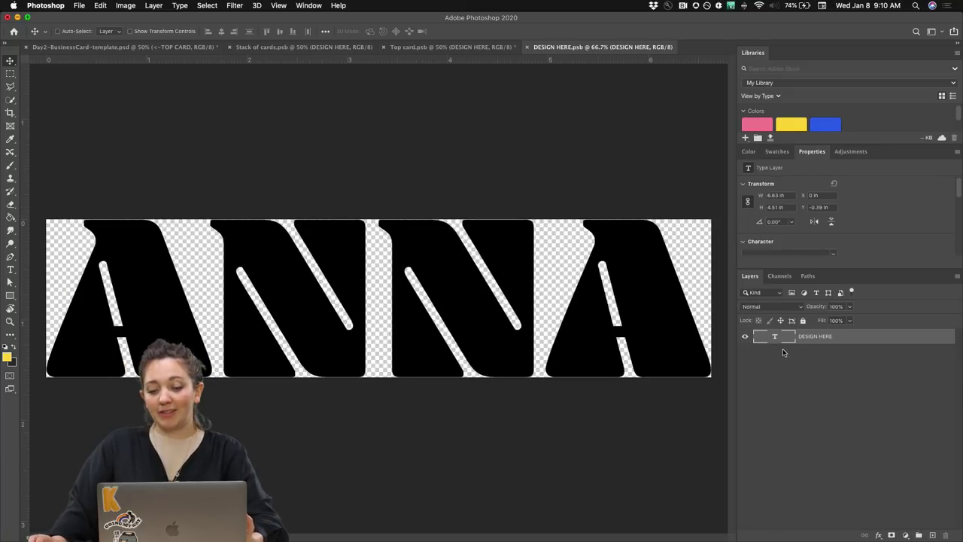
Test-edit the type, undo back to ANNA, and return to Top card.psb
key("t")
double_click(543, 298)
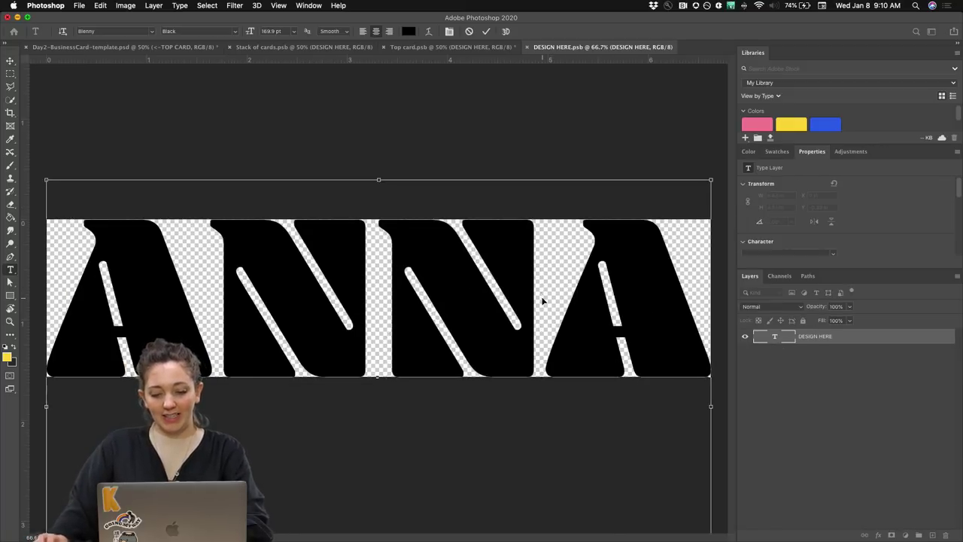
type("QAYS")
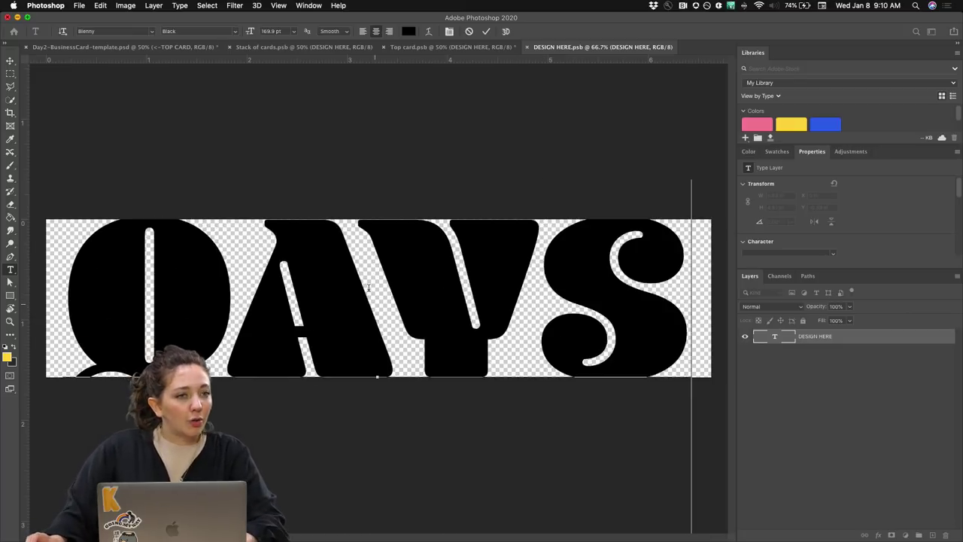
left_click(10, 60)
key("super+z")
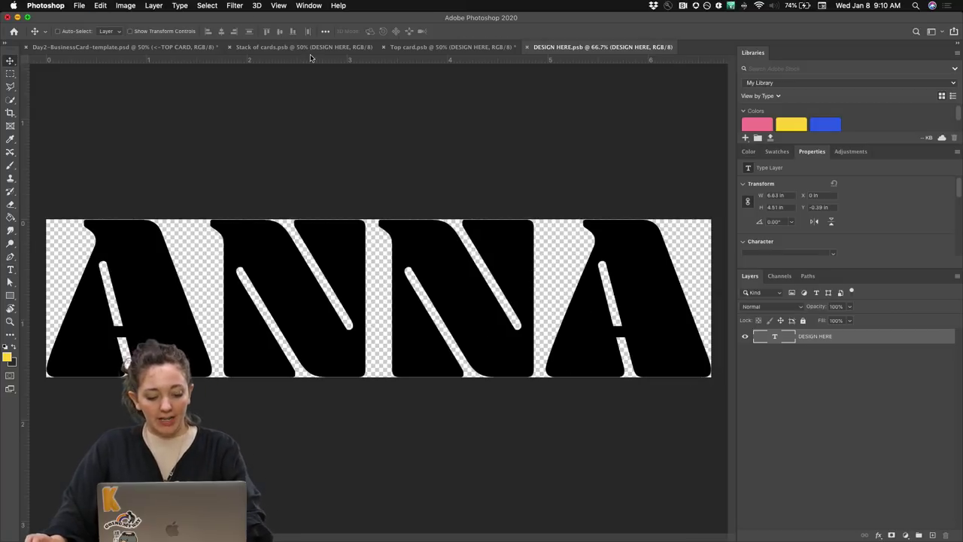
left_click(408, 48)
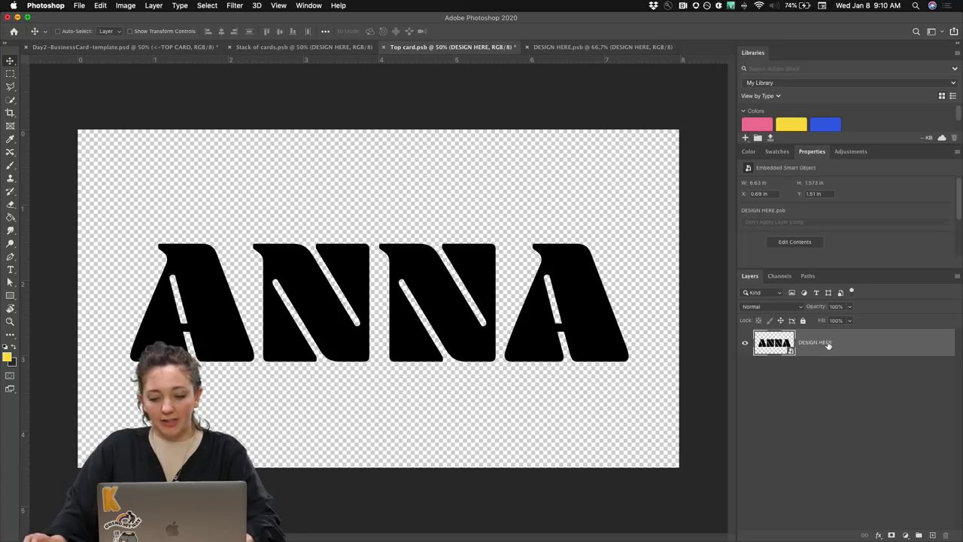
Open Liquify on the ANNA artwork, reposition its window, and raise the brush size to 175
left_click(233, 6)
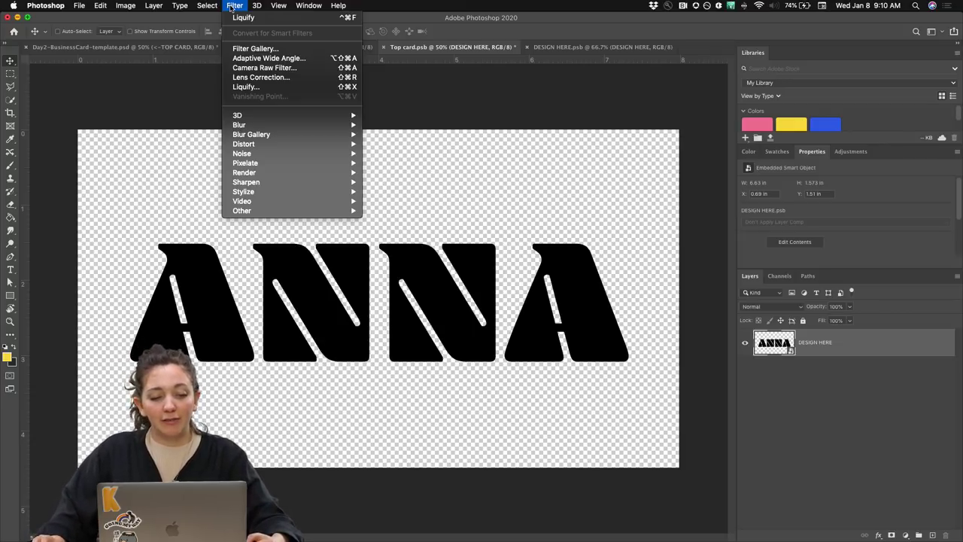
left_click(263, 87)
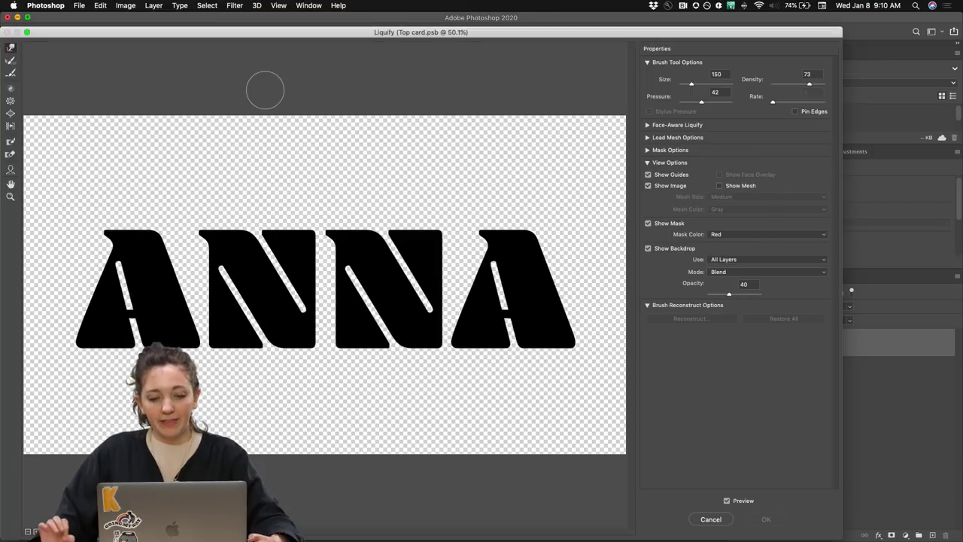
mouse_move(248, 36)
left_mouse_down()
mouse_move(339, 28)
mouse_move(307, 35)
left_mouse_up()
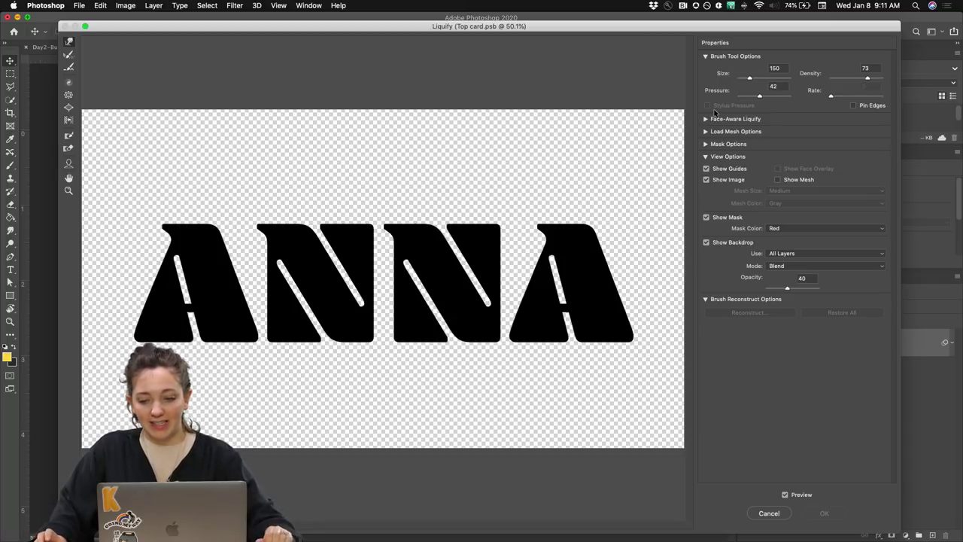
key("bracketright")
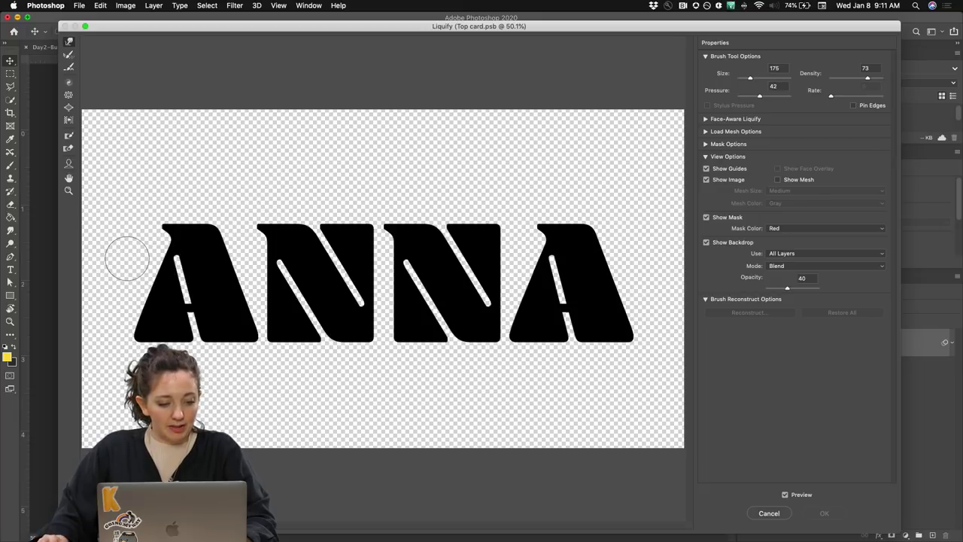
Warp the ANNA letter tops rightward into wavy bulges, then enlarge the brush to 250
left_click_drag(128, 256, 639, 258)
key("super+equal")
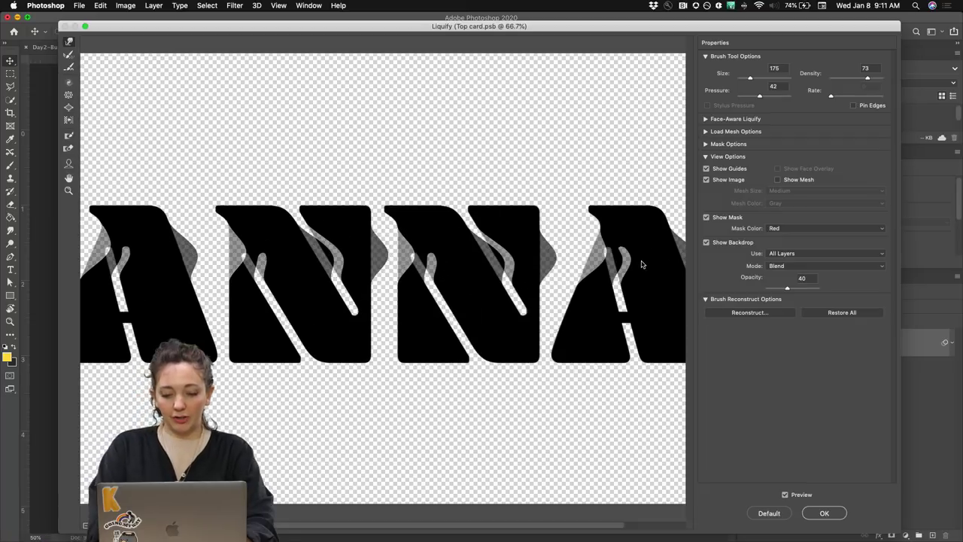
scroll(643, 259, "right", 4)
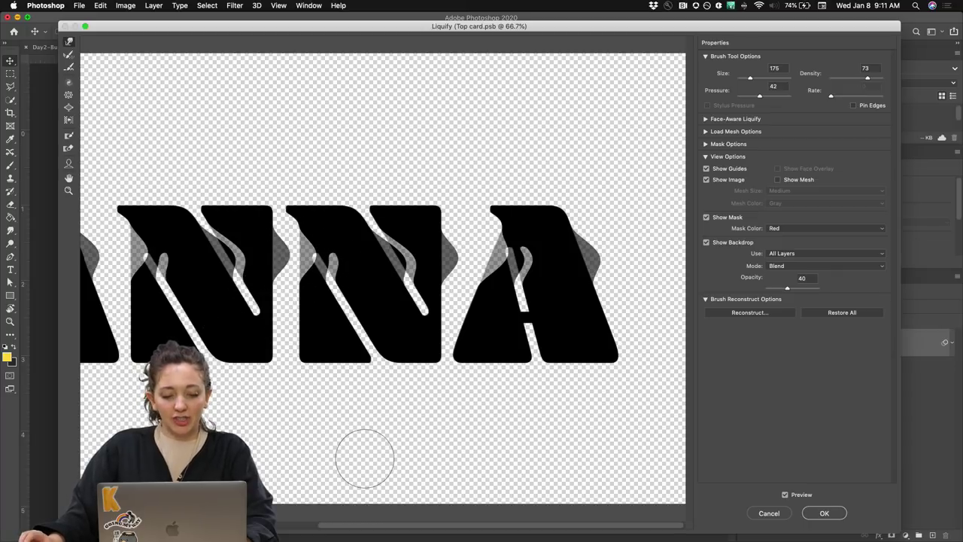
key("super+minus")
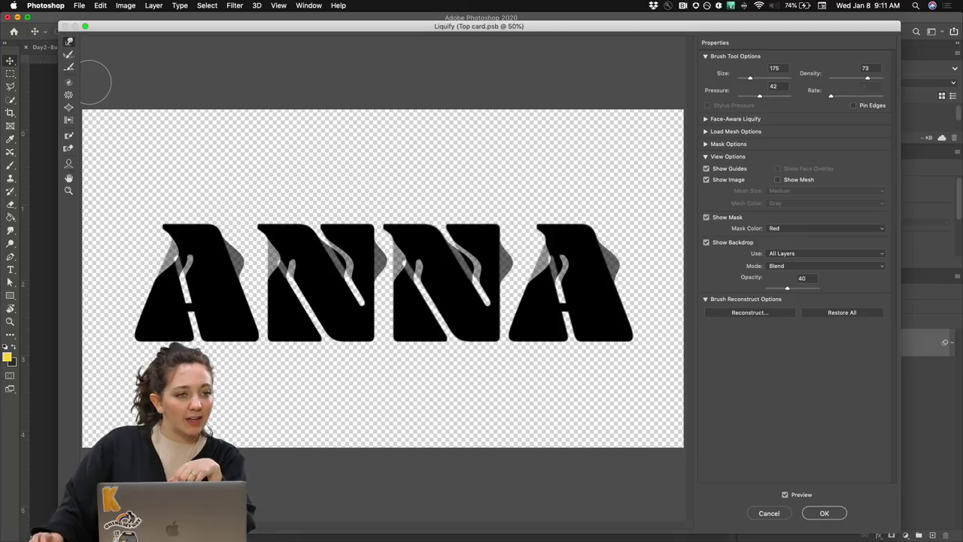
key("bracketright")
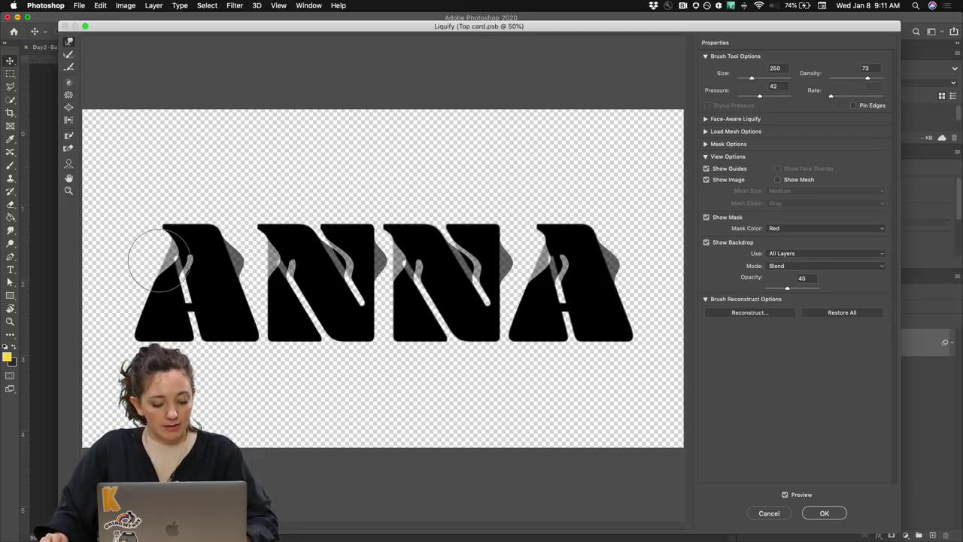
Forward-warp the first A's top and left side and the last A's bulge using 400–500 brushes
key("bracketright")
key("bracketright")
key("bracketright")
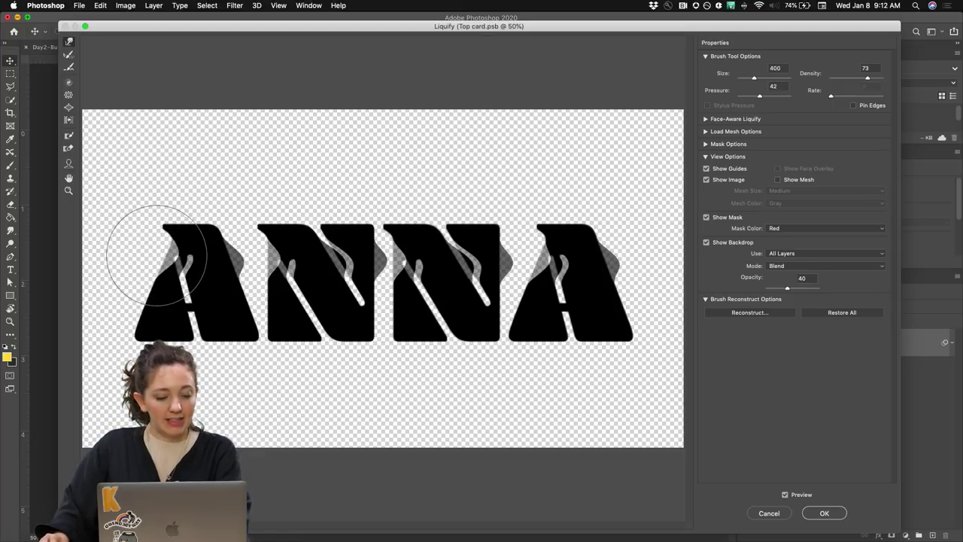
left_click_drag(156, 254, 228, 256)
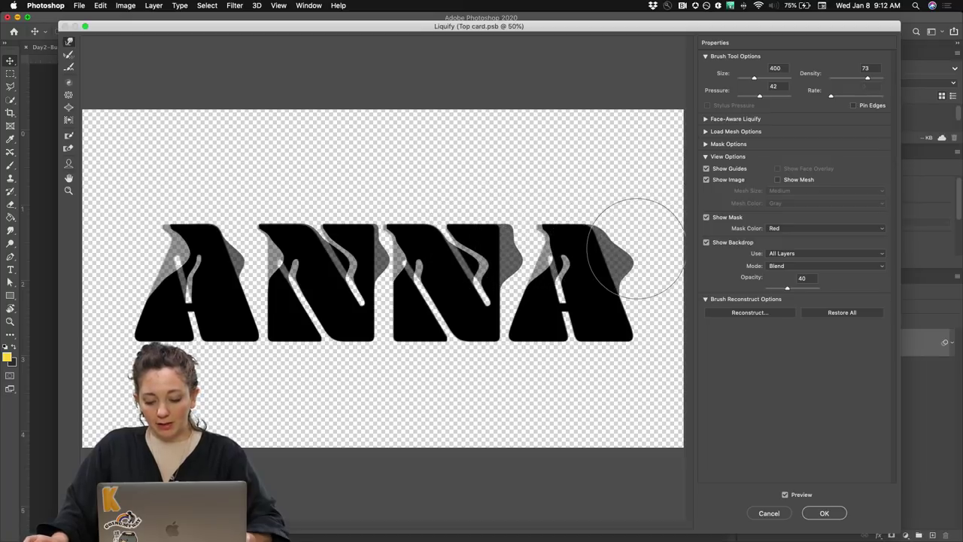
key("bracketleft")
key("bracketleft")
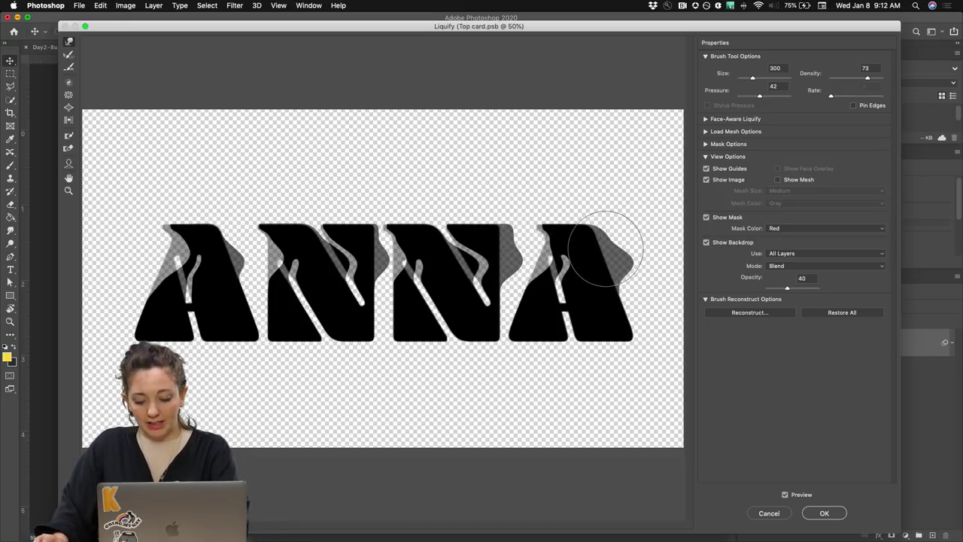
key("bracketright")
key("bracketright")
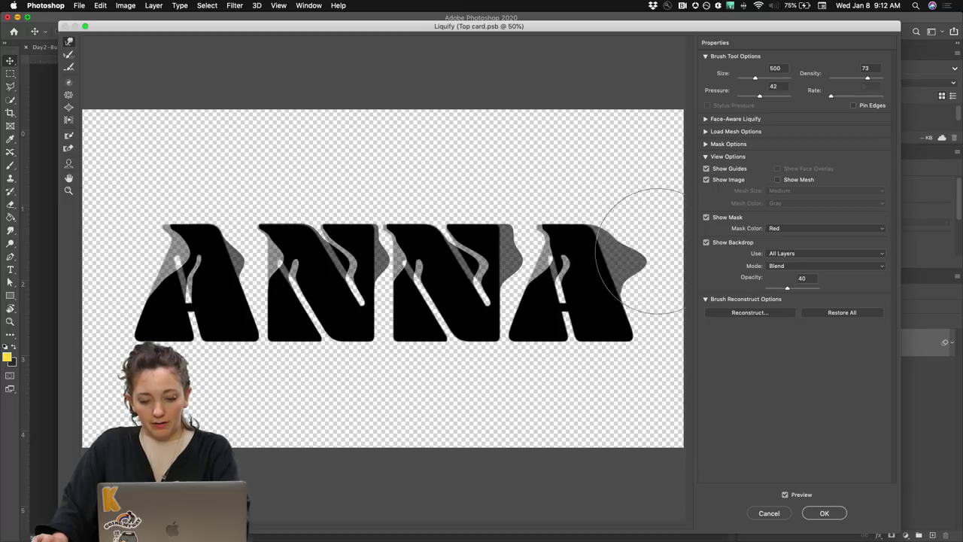
left_click_drag(658, 250, 691, 259)
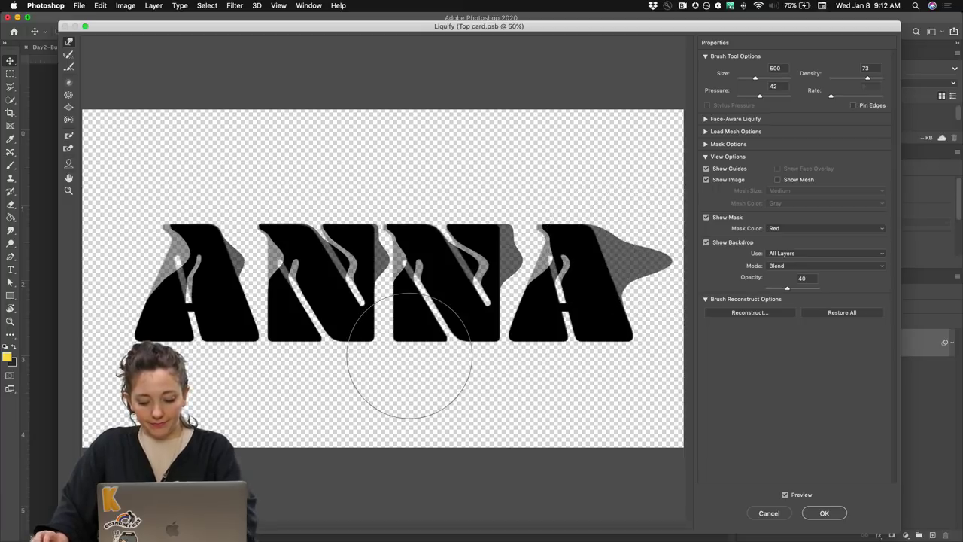
key("bracketleft")
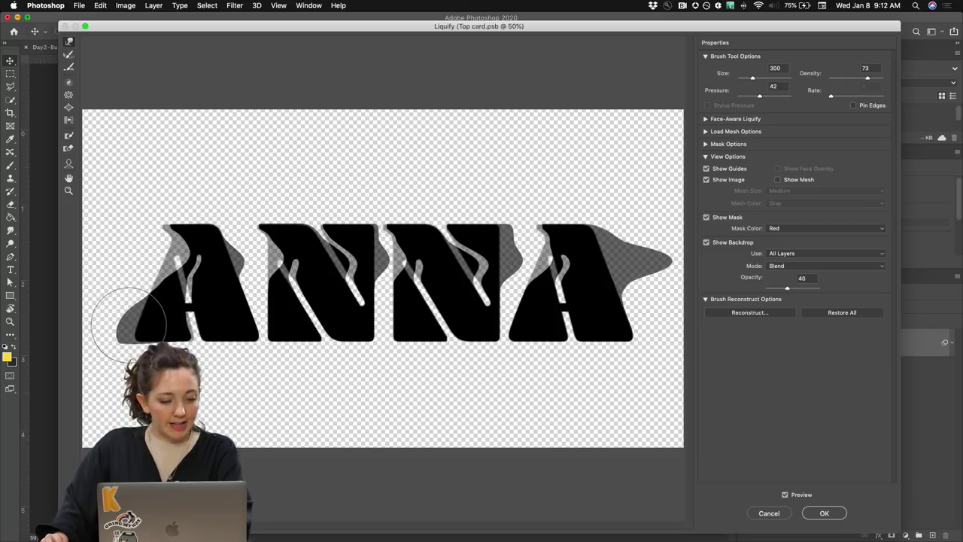
left_click_drag(138, 323, 124, 331)
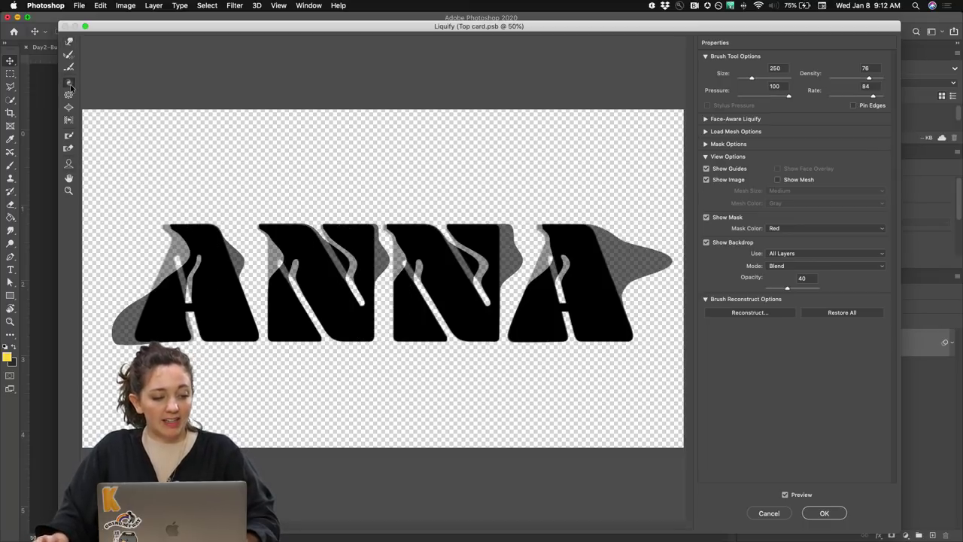
Twirl the second N, last A, first A and N with a 1200 brush, then apply Liquify
key("bracketright")
key("bracketright")
key("bracketright")
key("bracketright")
key("bracketright")
key("bracketright")
key("bracketright")
key("bracketright")
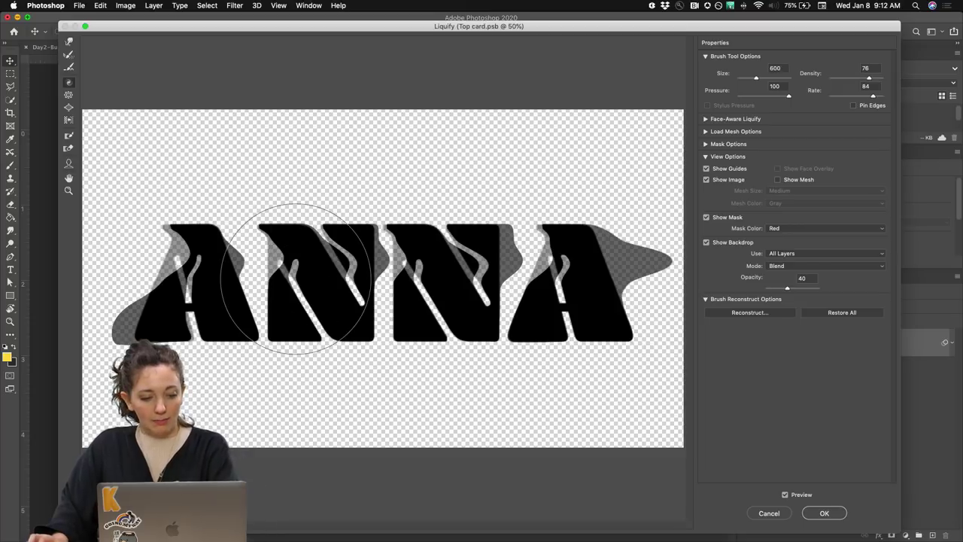
key("bracketright")
key("bracketright")
key("bracketright")
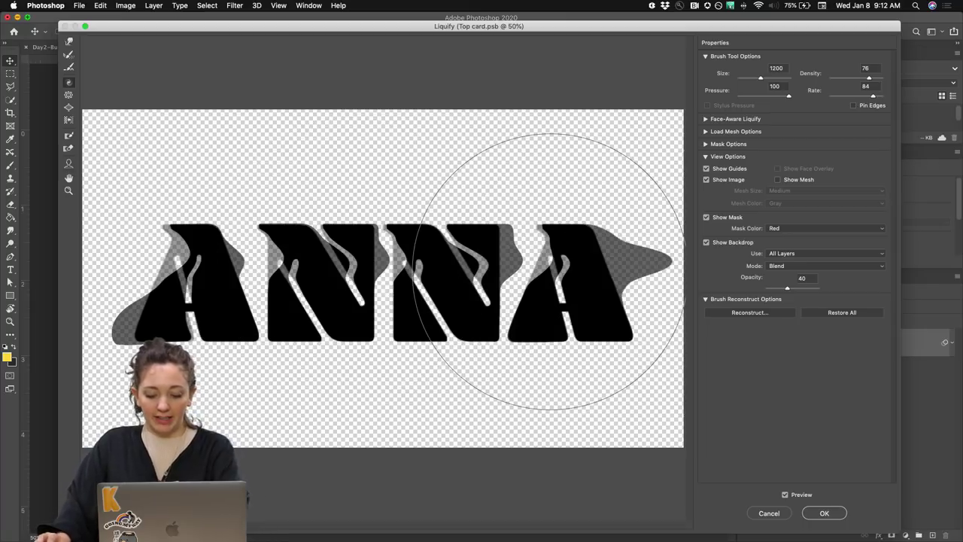
key("bracketright")
left_click_drag(529, 268, 532, 266)
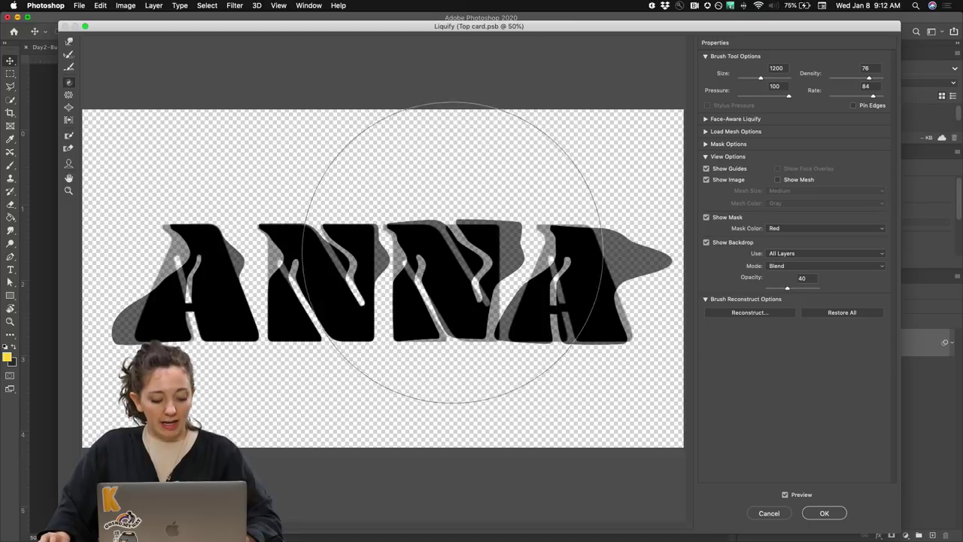
key("alt")
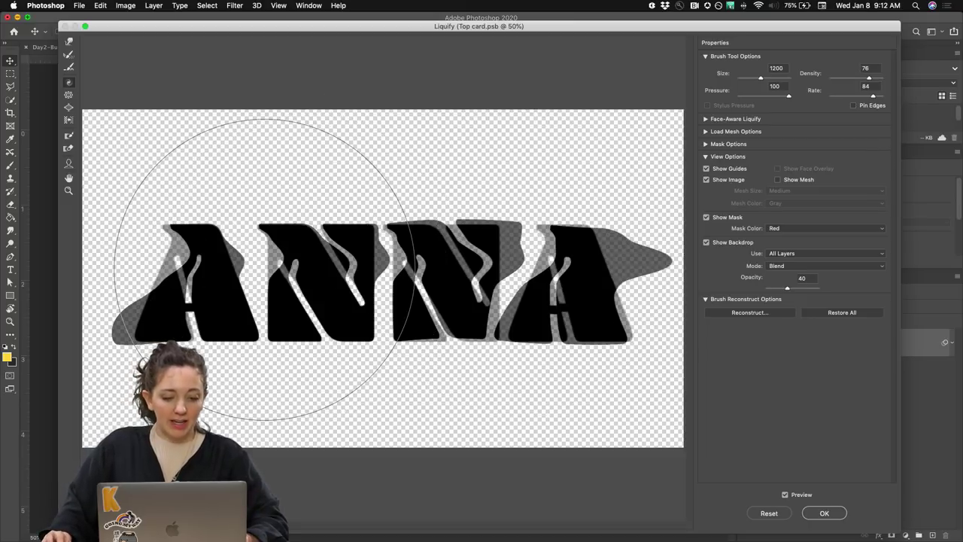
left_click_drag(264, 269, 263, 270)
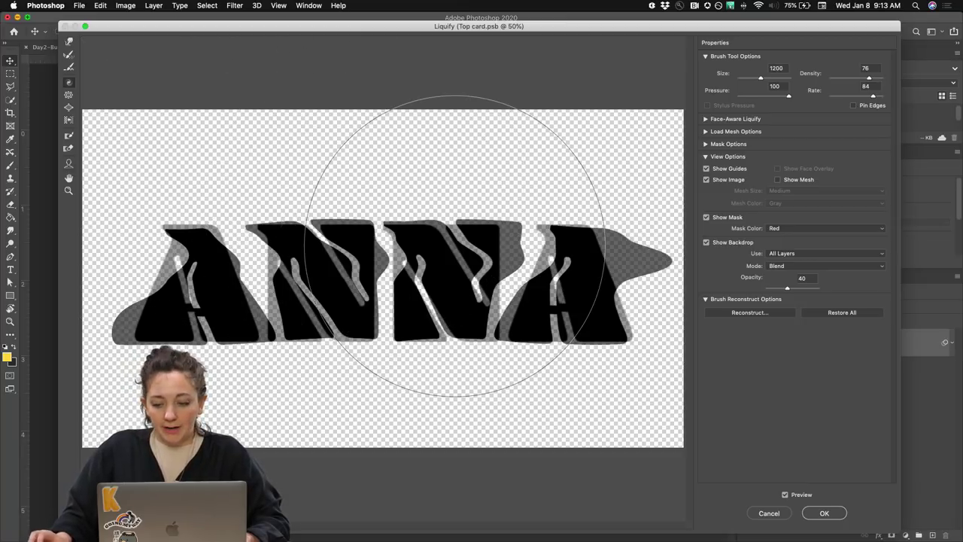
left_click(826, 514)
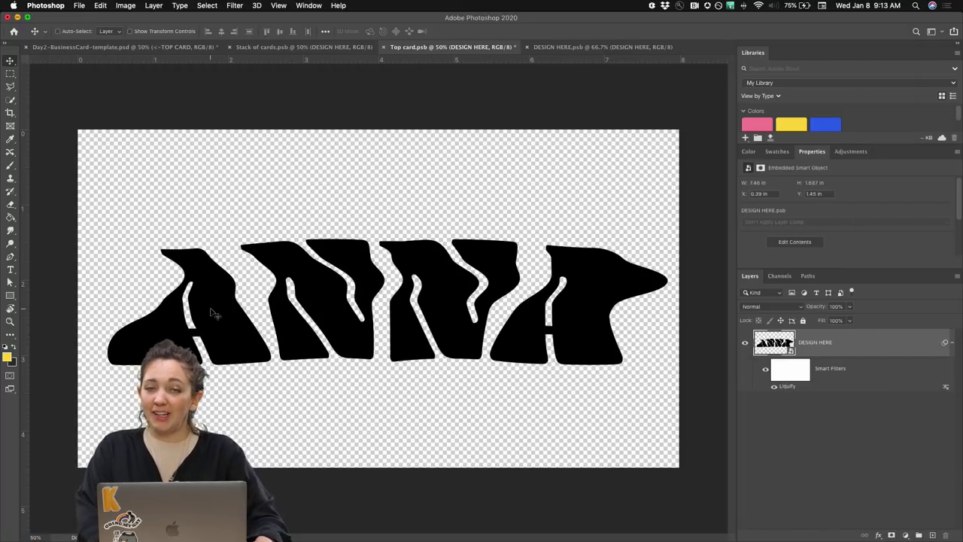
Zoom out to the whole card and save Top card.psb
key("super+minus")
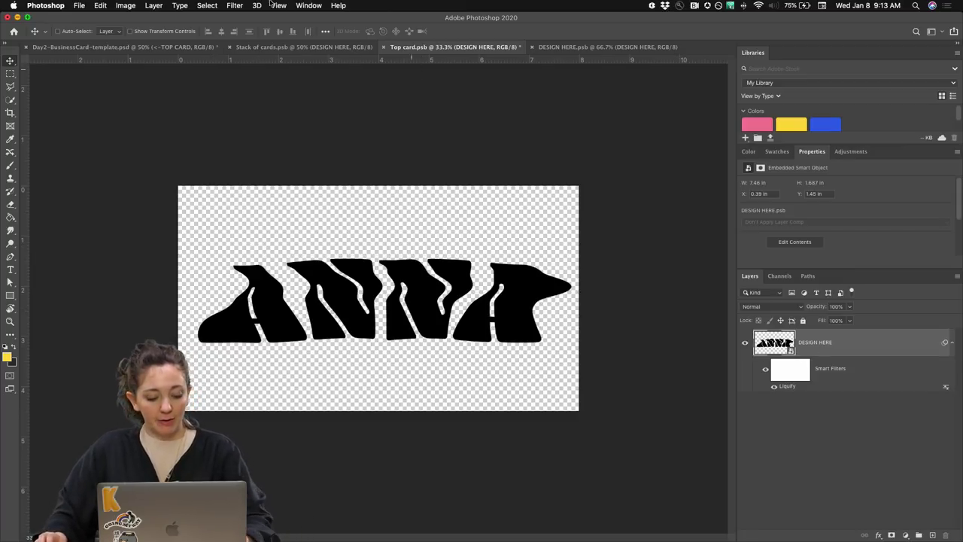
left_click(79, 5)
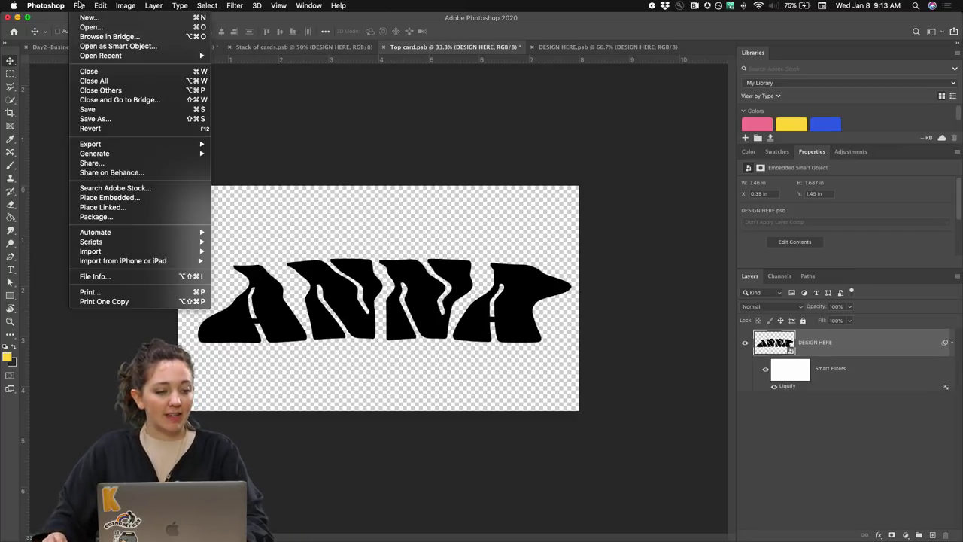
left_click(93, 109)
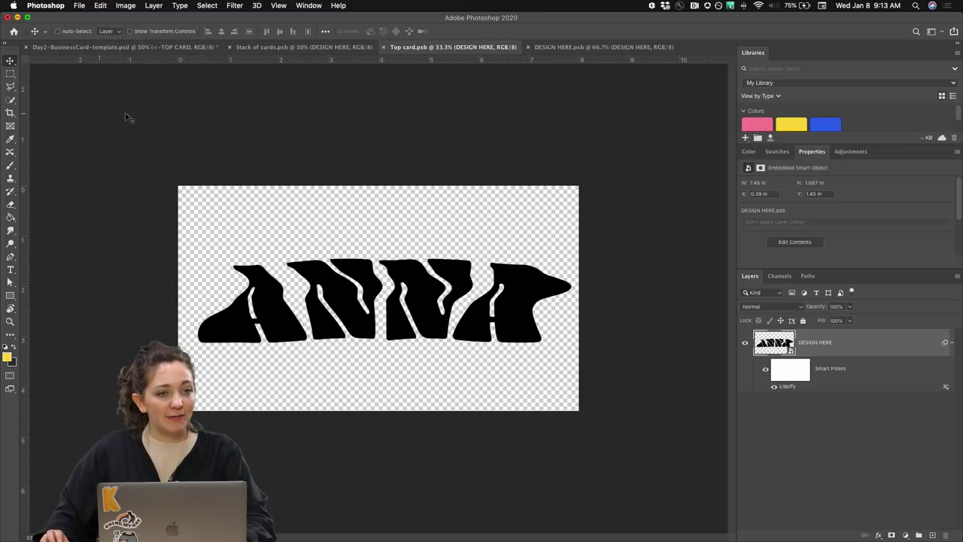
Close the Stack of cards document and return to Top card.psb
left_click(297, 48)
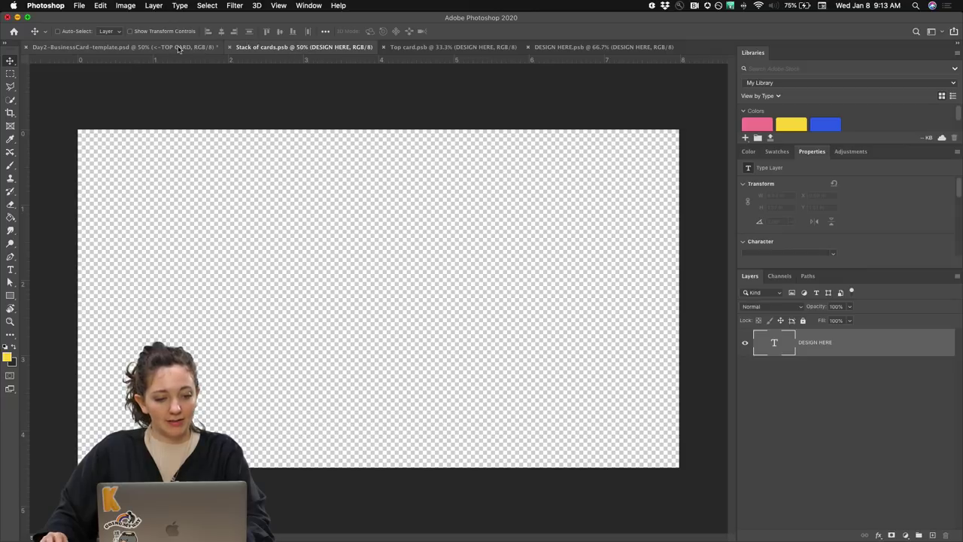
left_click(231, 48)
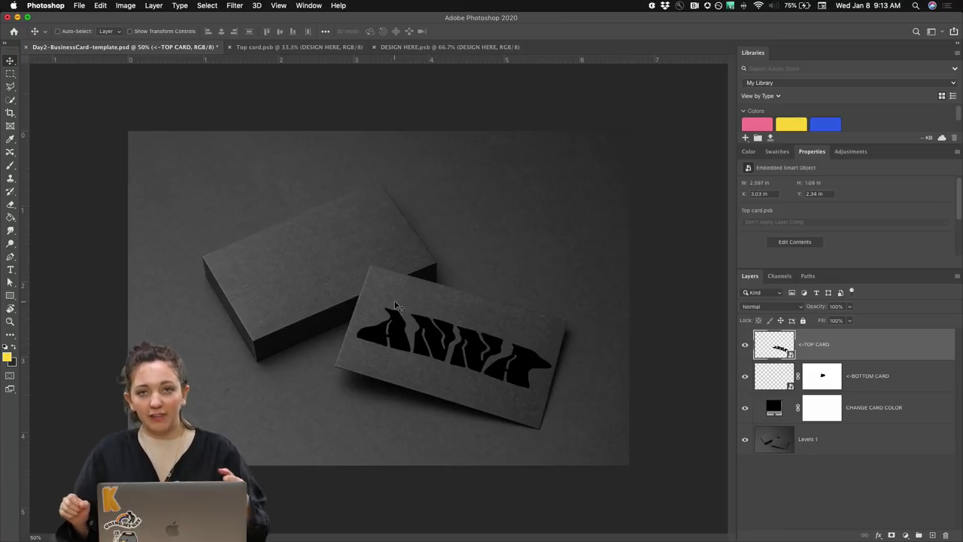
left_click(315, 46)
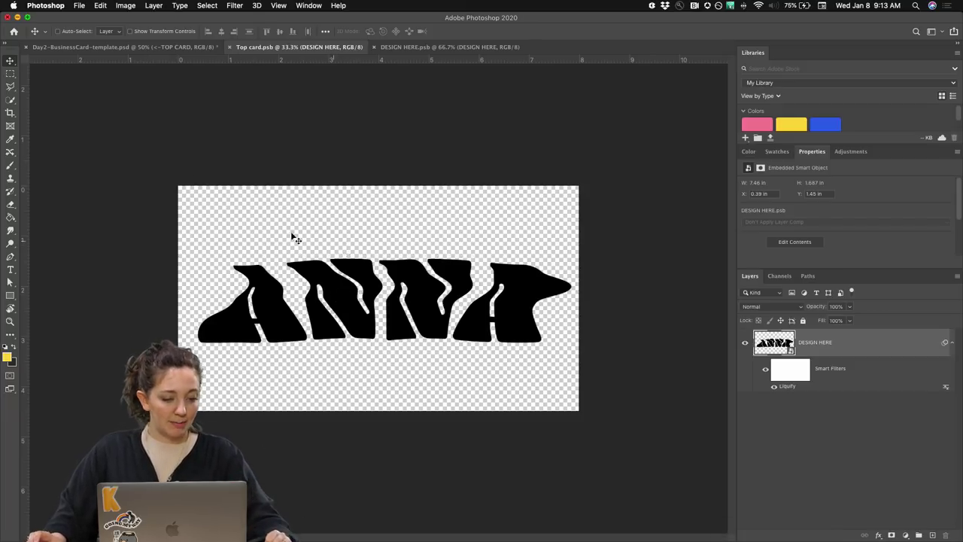
Place AdobeStock_258375141.jpeg from Downloads as an embedded gold marble layer
left_click(79, 6)
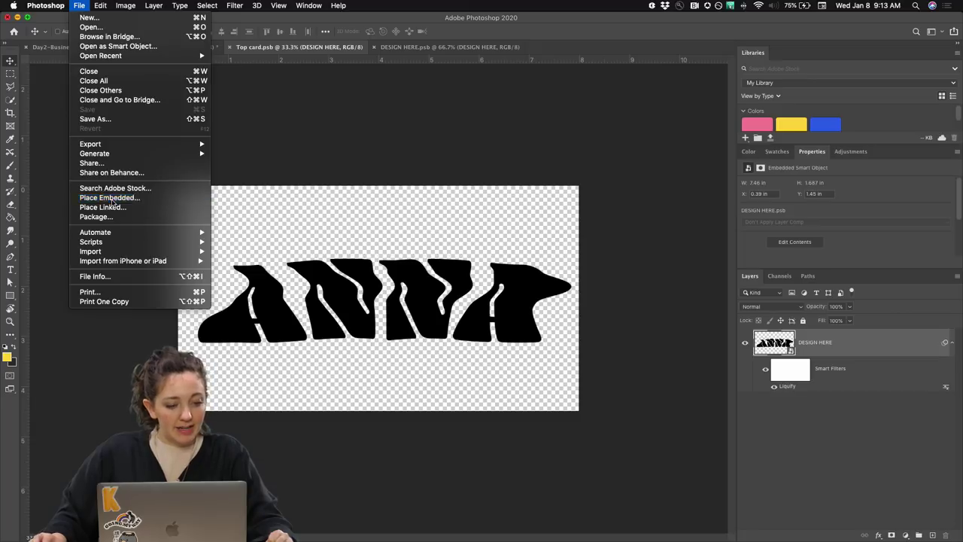
key("Escape")
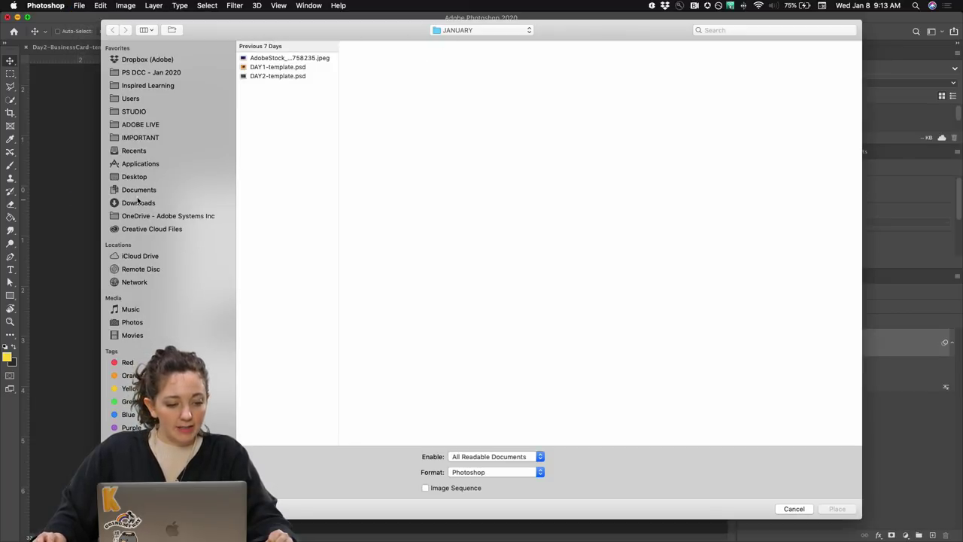
left_click(138, 203)
left_click(256, 57)
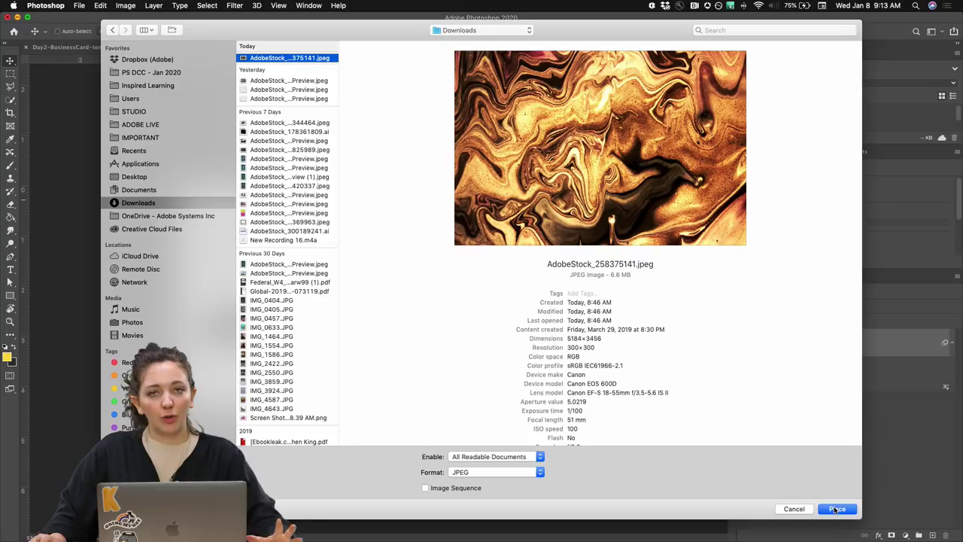
left_click(835, 509)
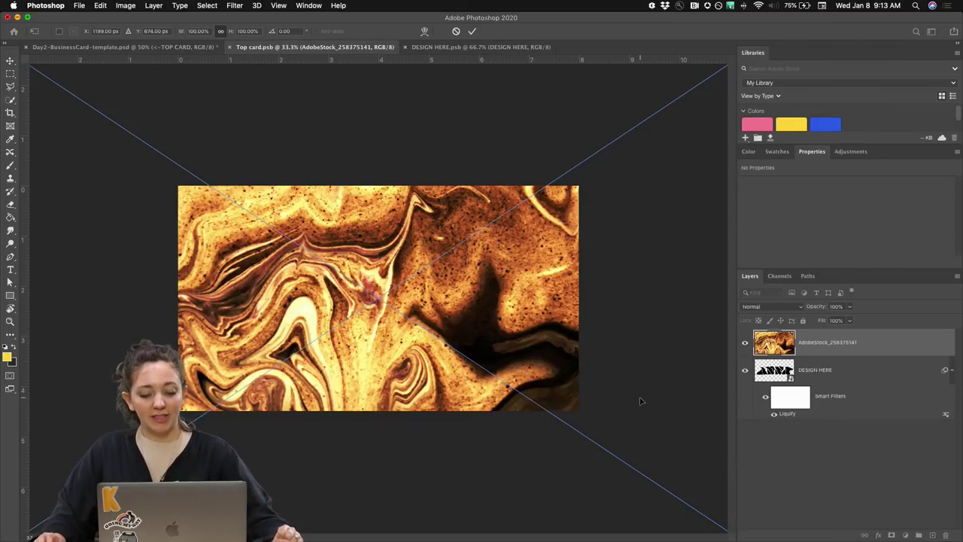
Scale the placed marble to about 46.22% (7.99 × 5.33 in), commit, and switch to the mockup
key("super+minus")
key("super+minus")
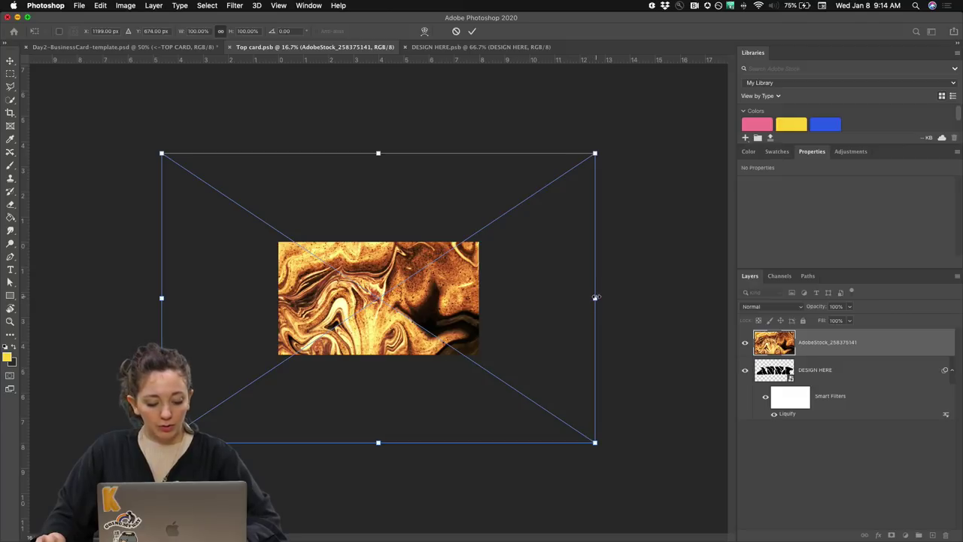
left_click_drag(594, 297, 484, 303)
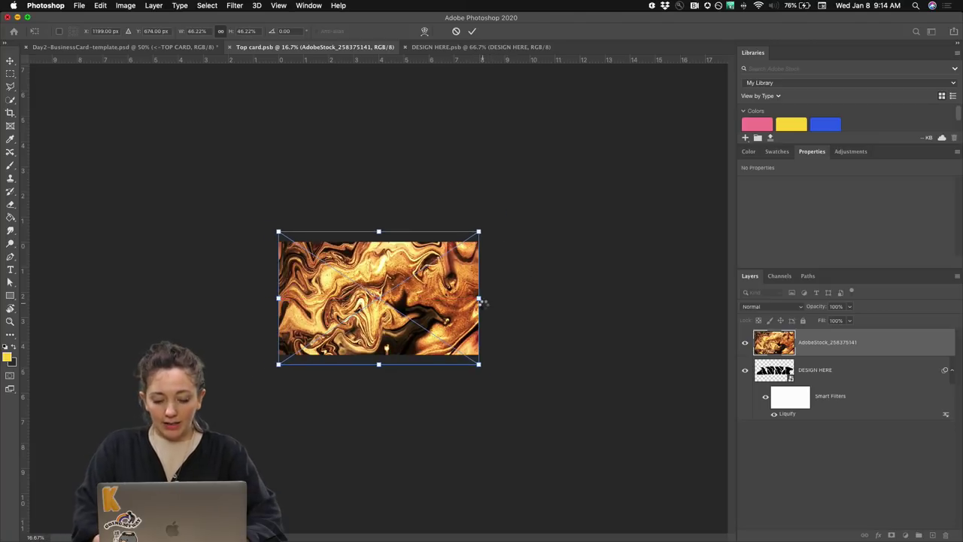
key("Return")
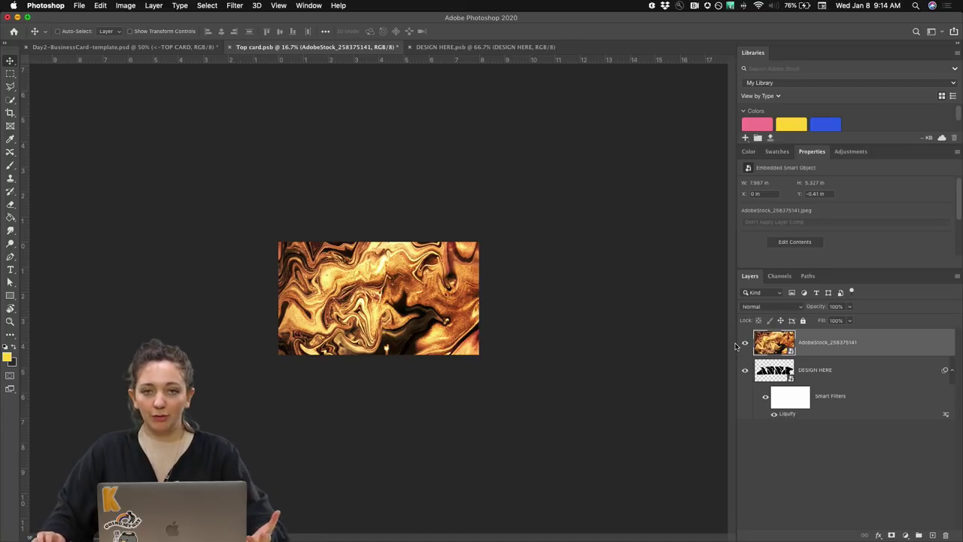
key("super")
key("ctrl+Tab")
key("ctrl+Tab")
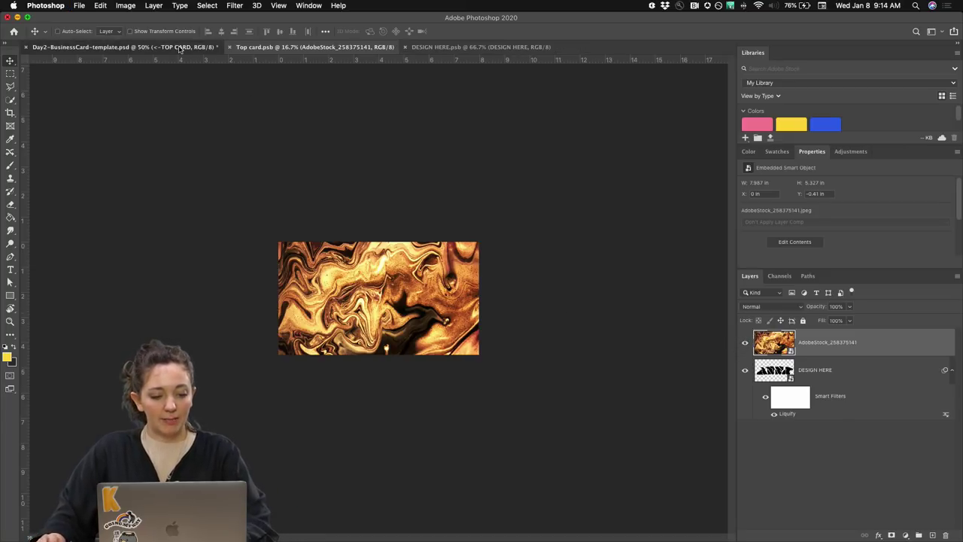
Back in Top card, clip the marble layer onto DESIGN HERE so it fills the ANNA letters
left_click(286, 47)
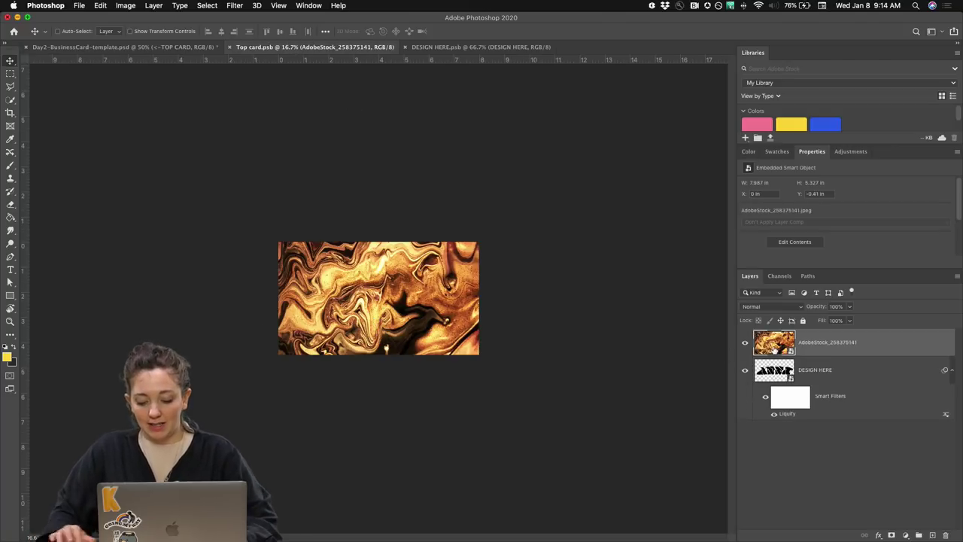
key("super+equal")
key("super+equal")
key("super+equal")
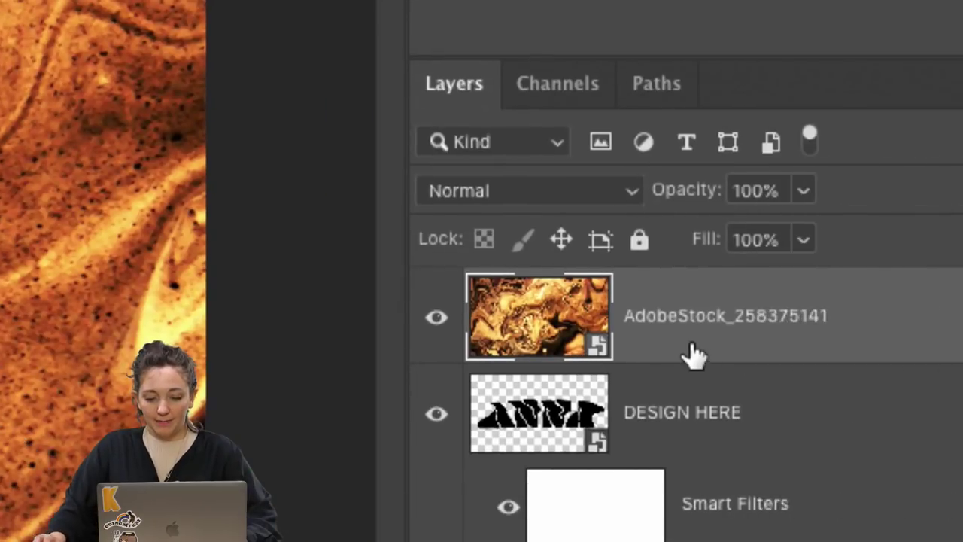
left_click(653, 350, "alt")
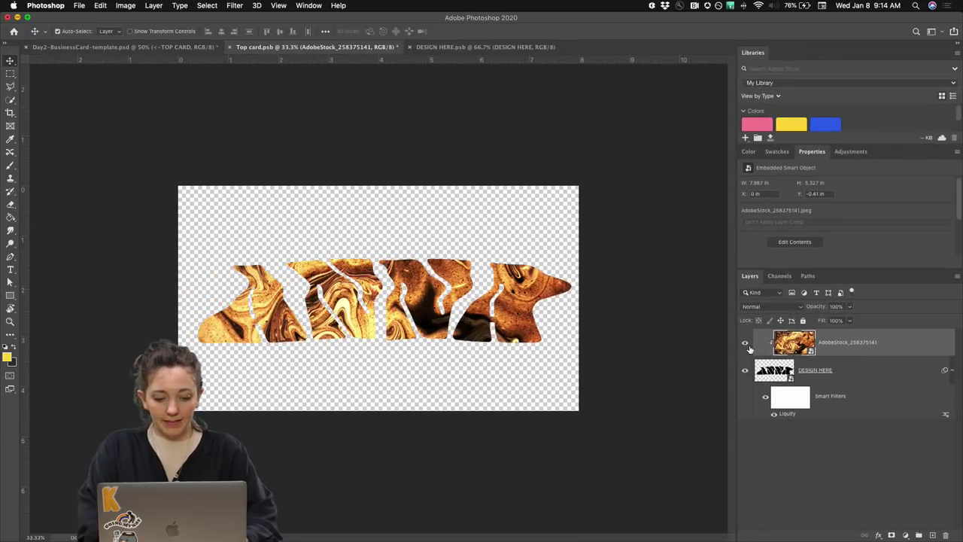
key("super+plus")
Toggle the marble layer's visibility to compare with black ANNA, then release and re-clip it
left_click(746, 344)
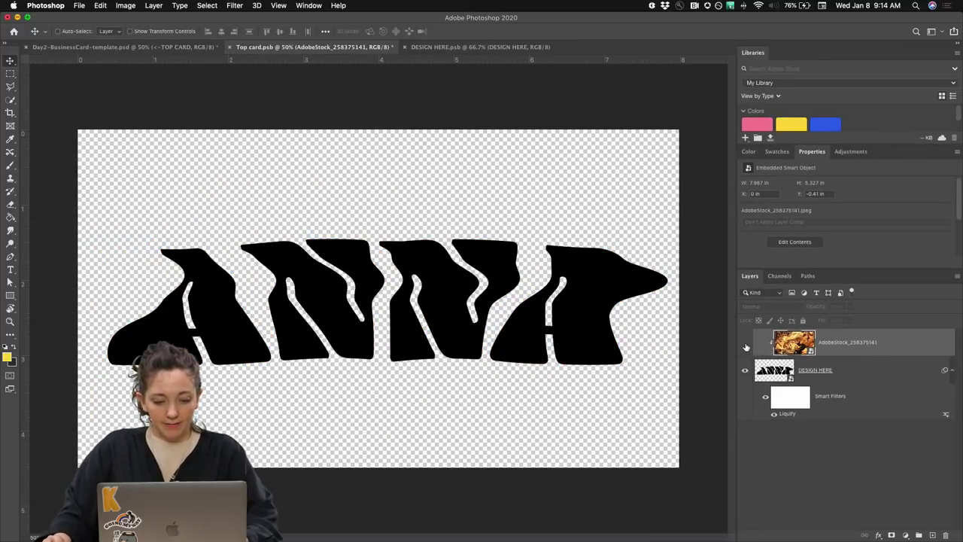
left_click(745, 344)
left_click(746, 344)
left_click(745, 344)
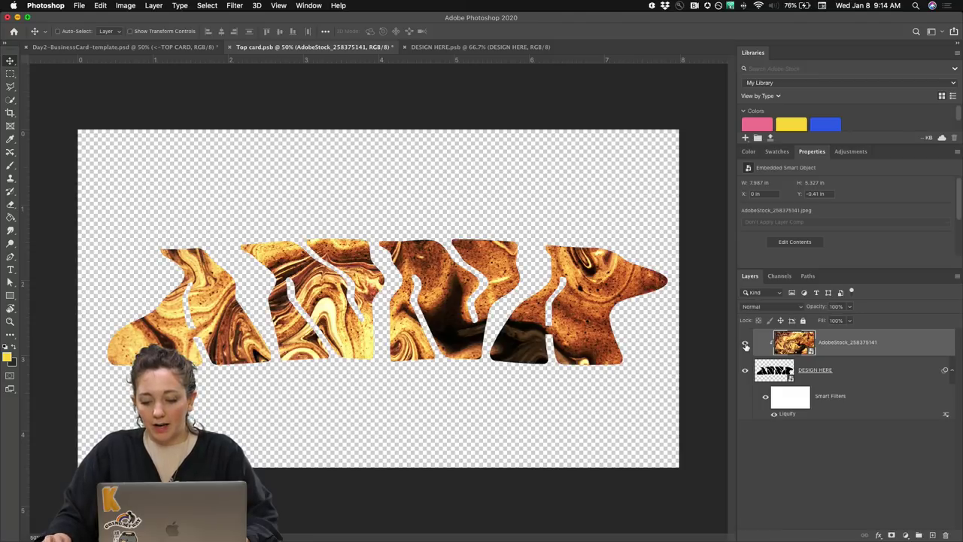
left_click(746, 345)
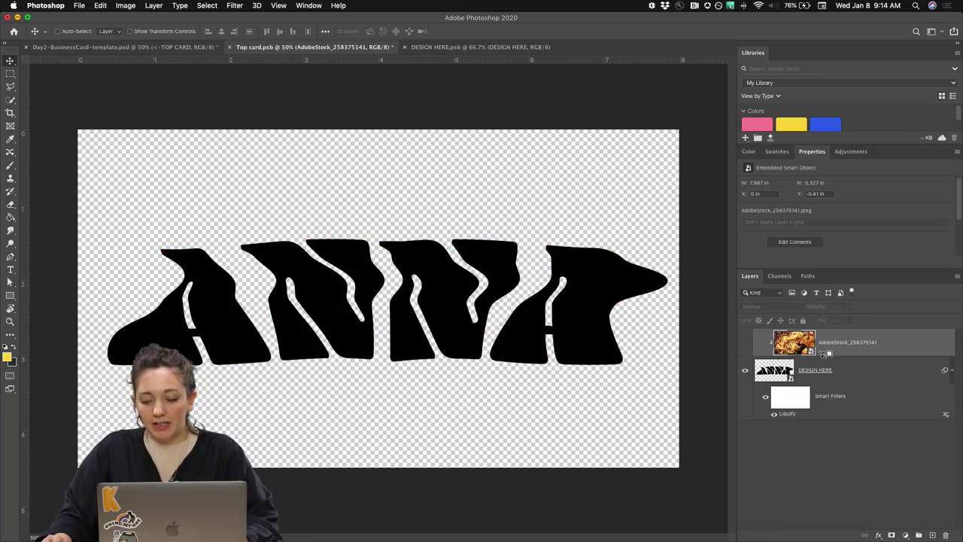
left_click(825, 353, "alt")
left_click(745, 343)
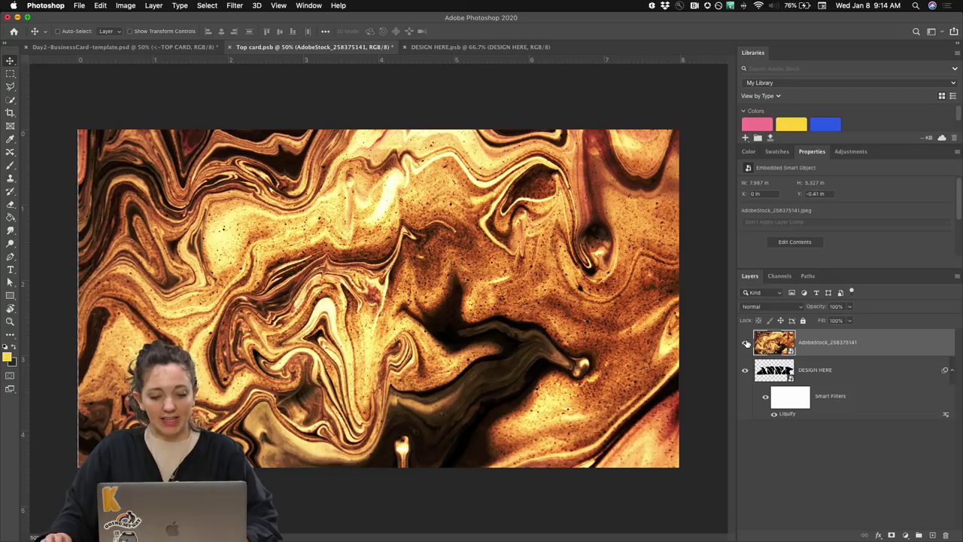
left_click(813, 353, "alt")
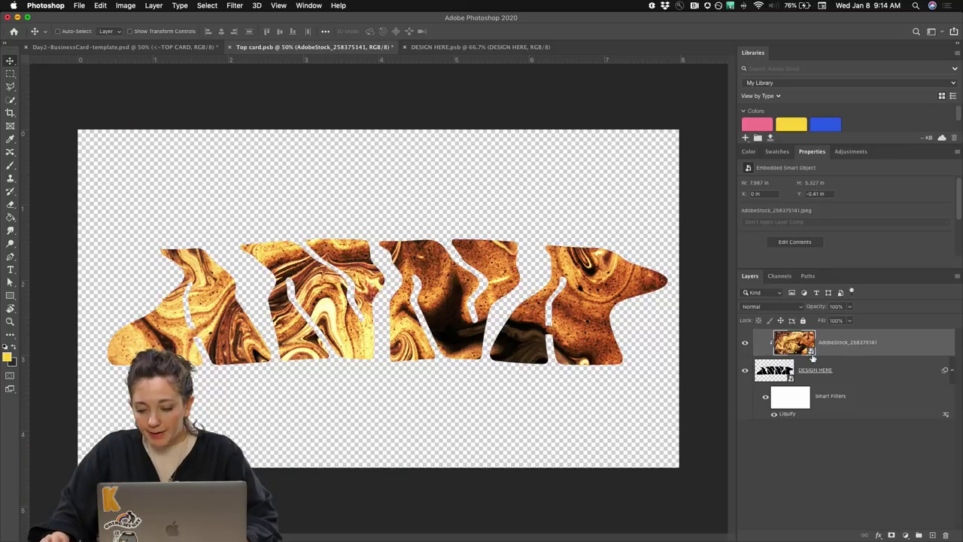
Release and recreate the marble's clipping mask via the layer context menu
right_click(834, 344)
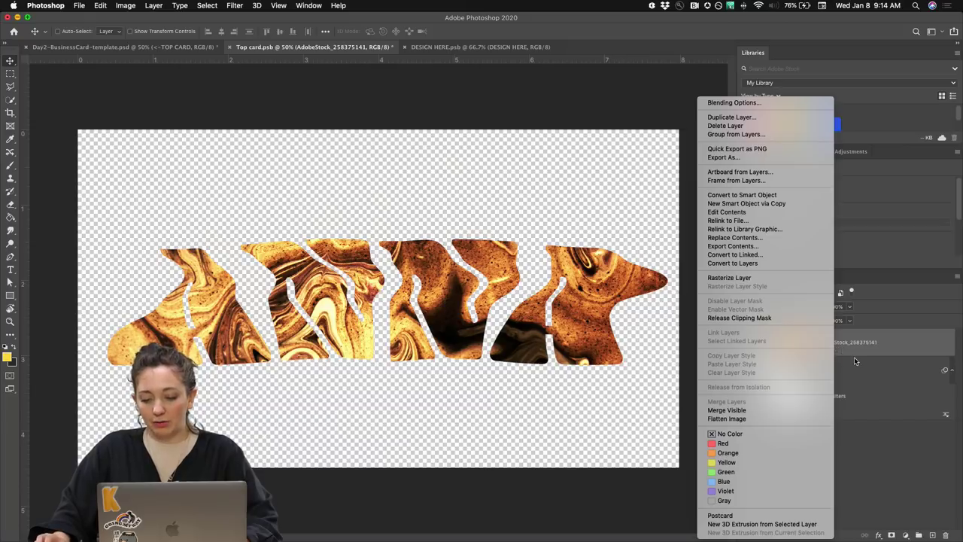
left_click(750, 319)
right_click(837, 345)
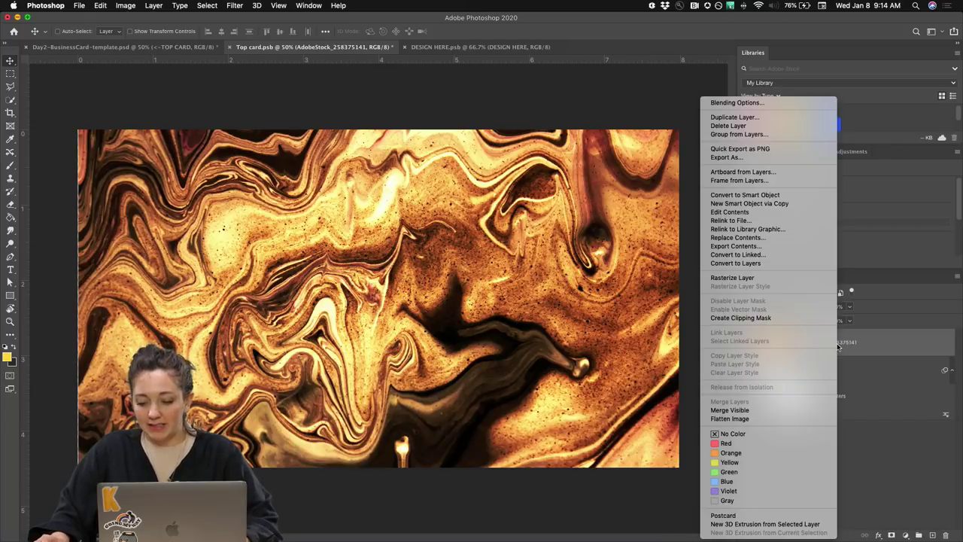
left_click(772, 318)
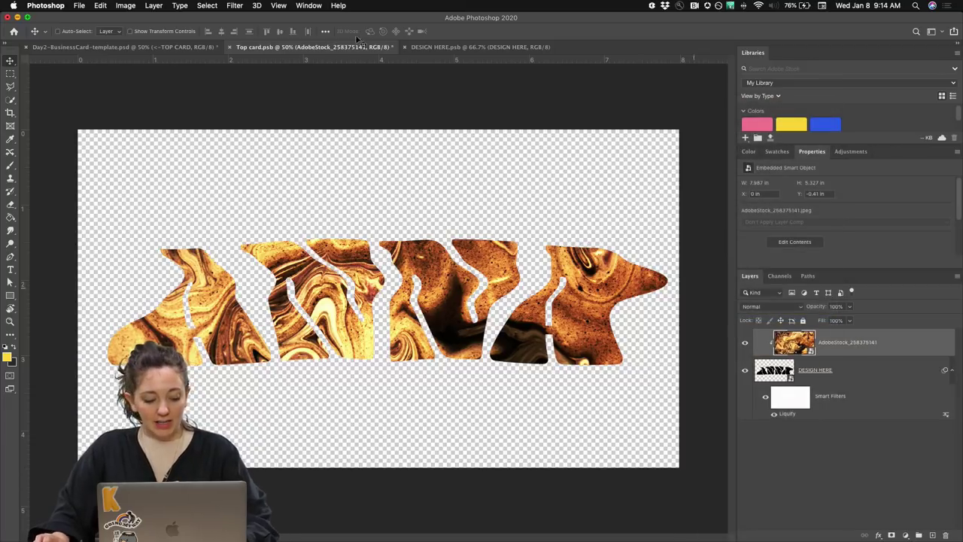
left_click(79, 5)
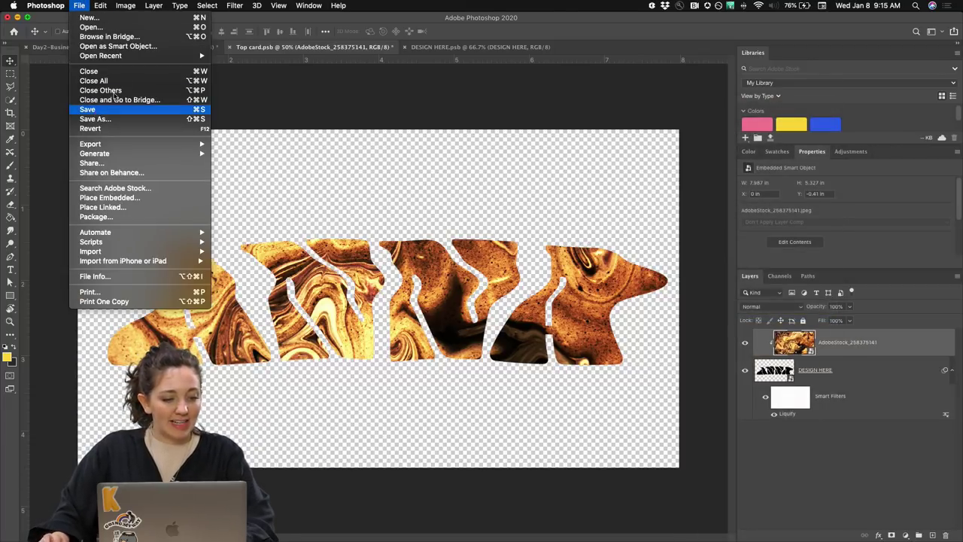
Save Top card and inspect the marble ANNA on the mockup at 100% and 66.7%
left_click(88, 109)
left_click(90, 47)
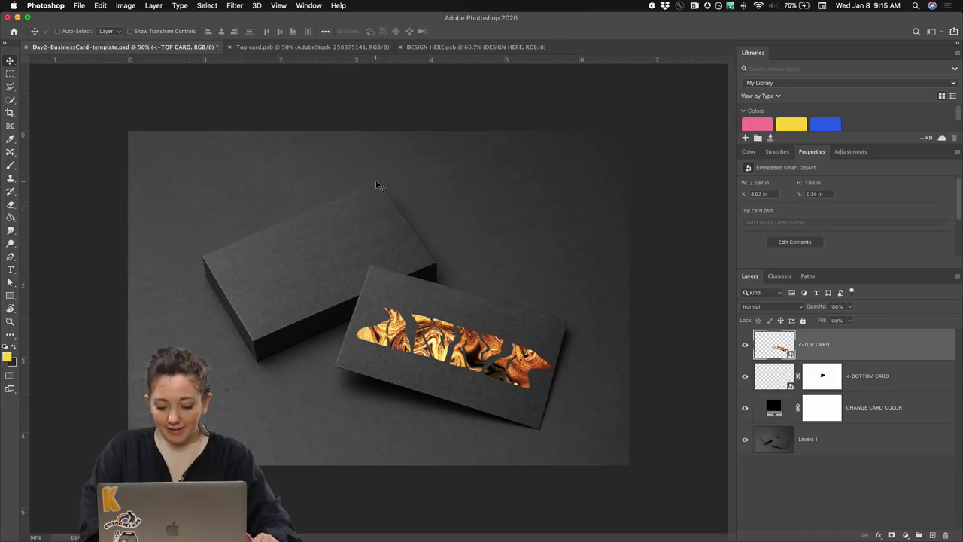
key("super+plus")
key("super+plus")
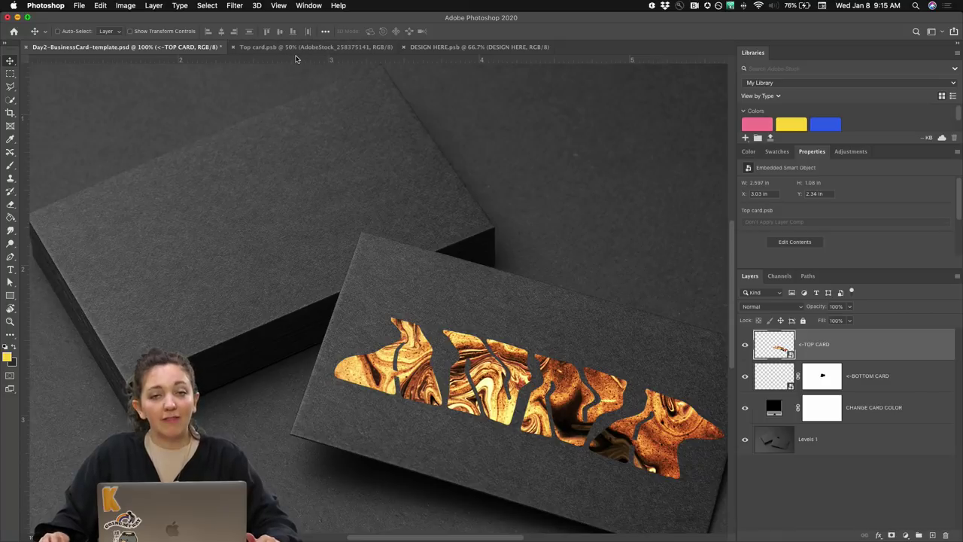
key("super+minus")
Unclip the marble, move it below DESIGN HERE, save, and view black ANNA on the mockup
left_click(352, 48)
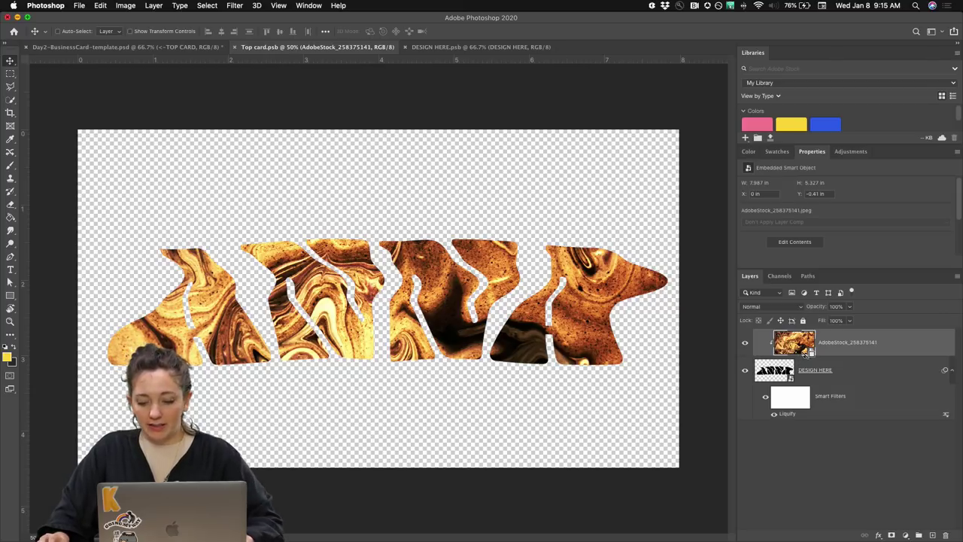
key("super+alt+g")
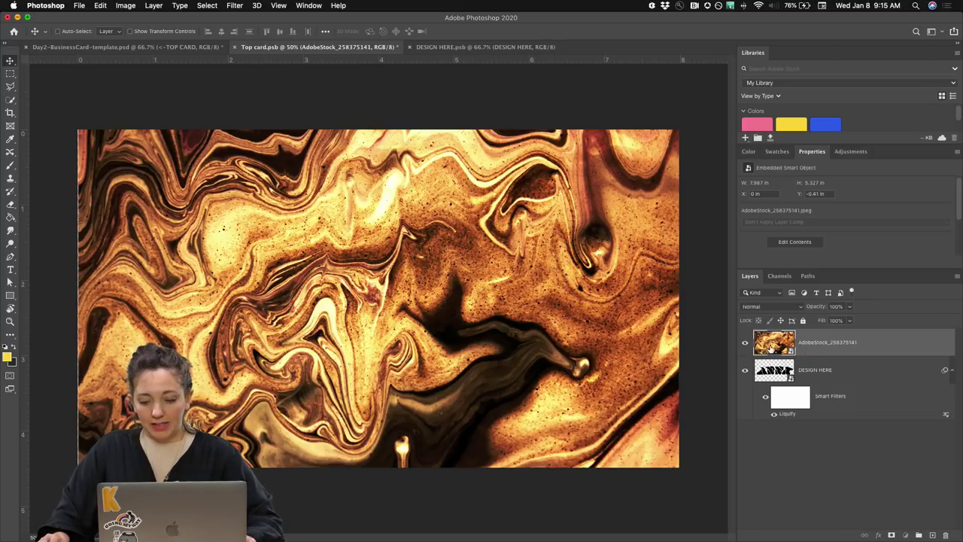
left_click_drag(773, 348, 771, 423)
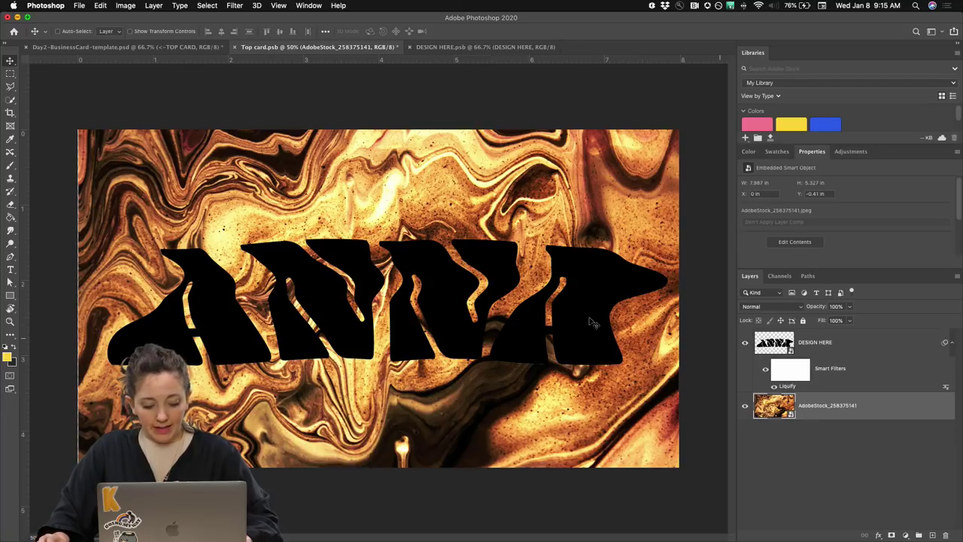
key("super+s")
left_click(157, 47)
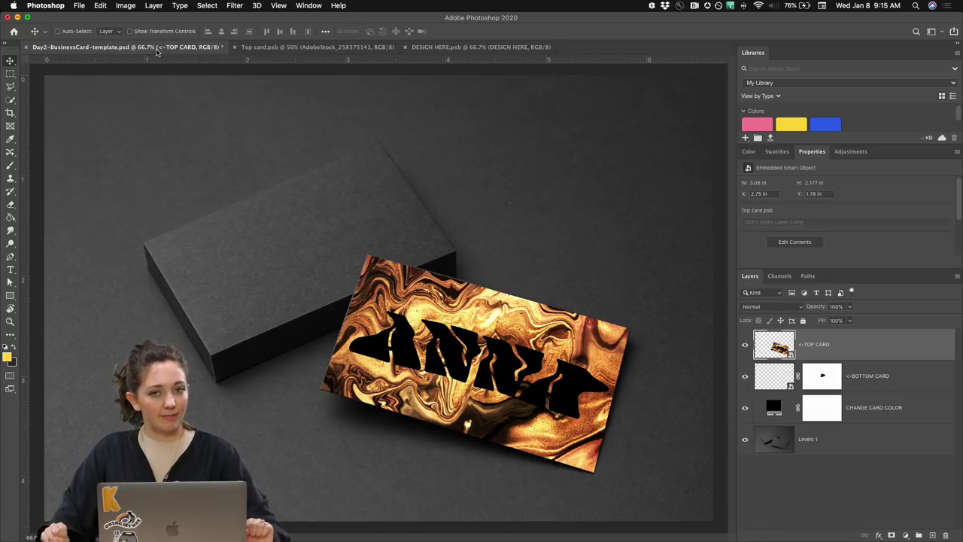
Move the marble layer back above DESIGN HERE and clip it to the ANNA letters again
left_click(265, 47)
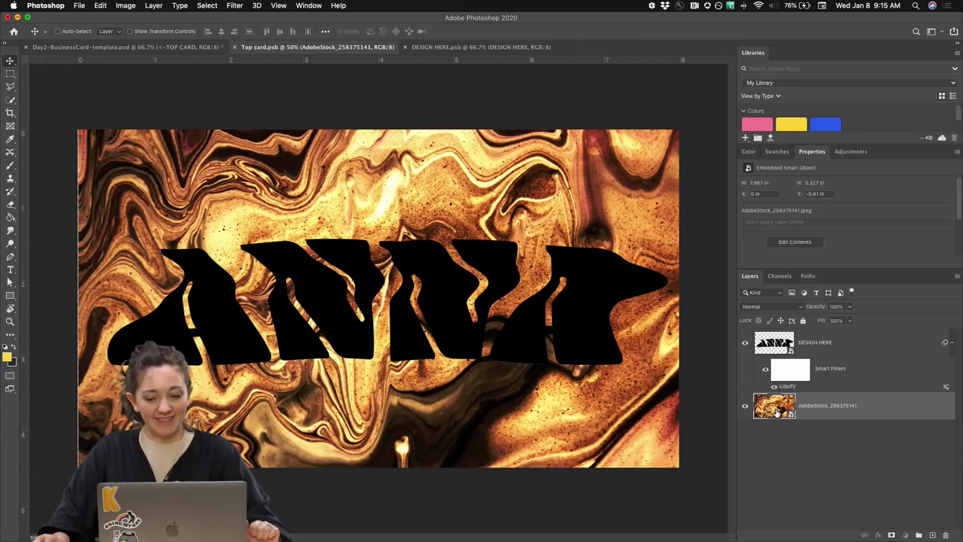
left_click_drag(776, 413, 772, 344)
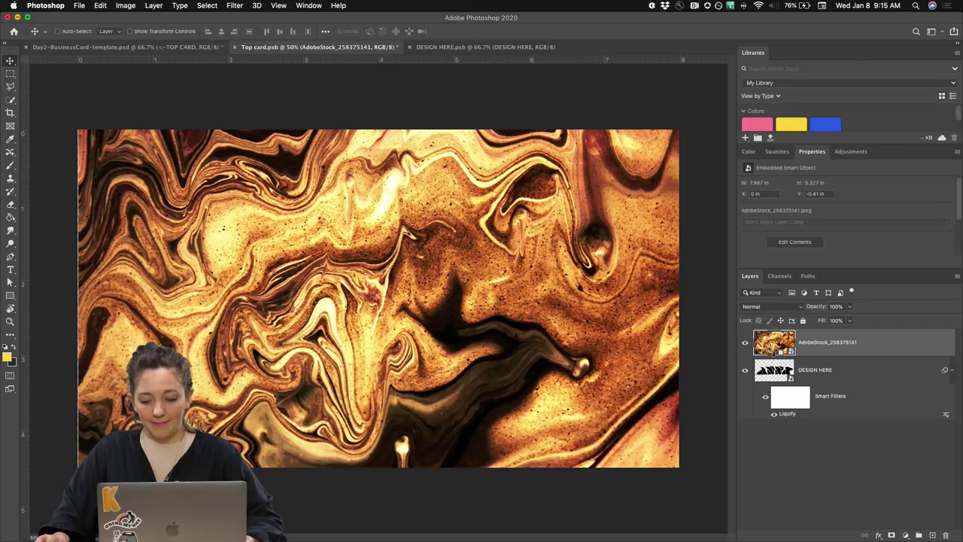
left_click(774, 356, "alt")
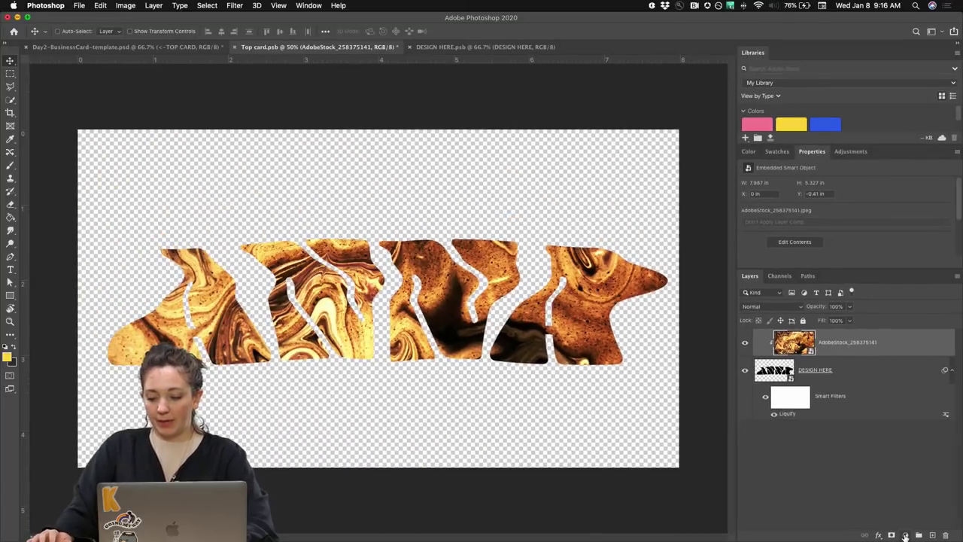
left_click(762, 518)
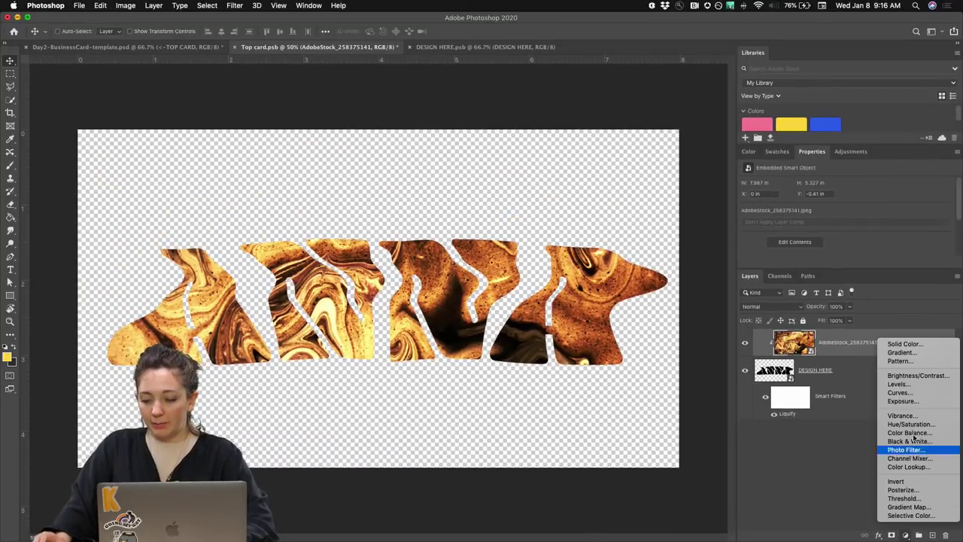
Add a Levels adjustment with midtones 0.68 and white input 208 to brighten the marble
left_click(898, 384)
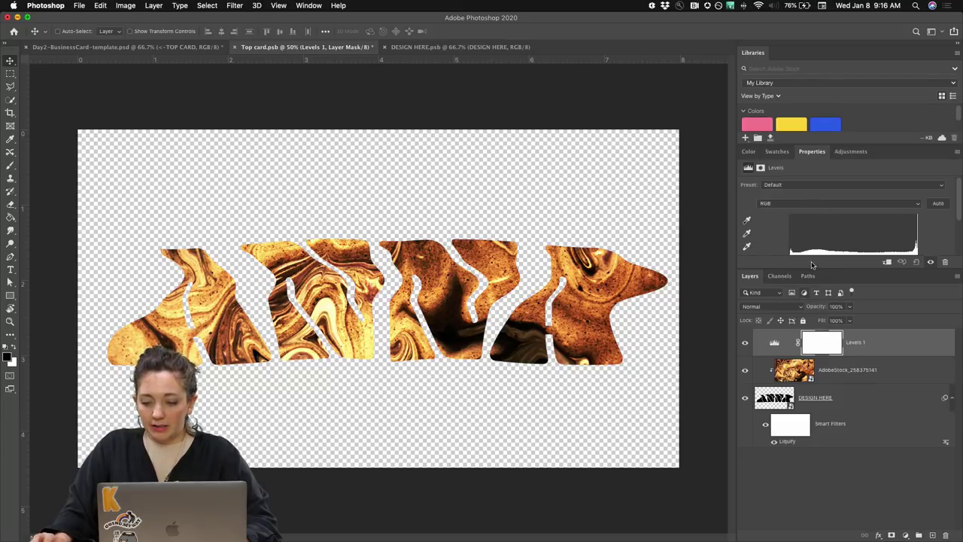
left_click_drag(789, 268, 794, 347)
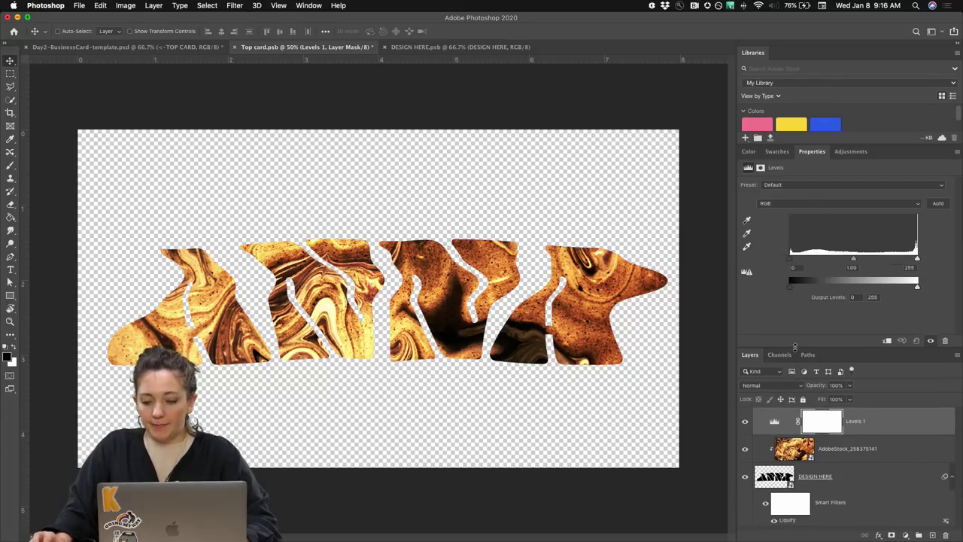
mouse_move(852, 259)
left_mouse_down()
mouse_move(876, 259)
mouse_move(856, 259)
left_mouse_up()
mouse_move(789, 256)
left_mouse_down()
mouse_move(812, 259)
mouse_move(777, 260)
left_mouse_up()
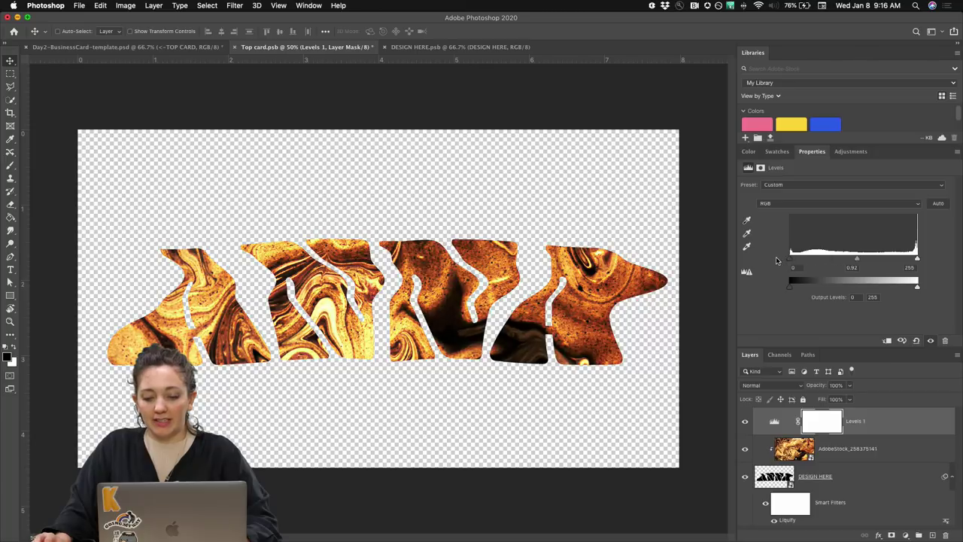
left_click_drag(917, 259, 855, 265)
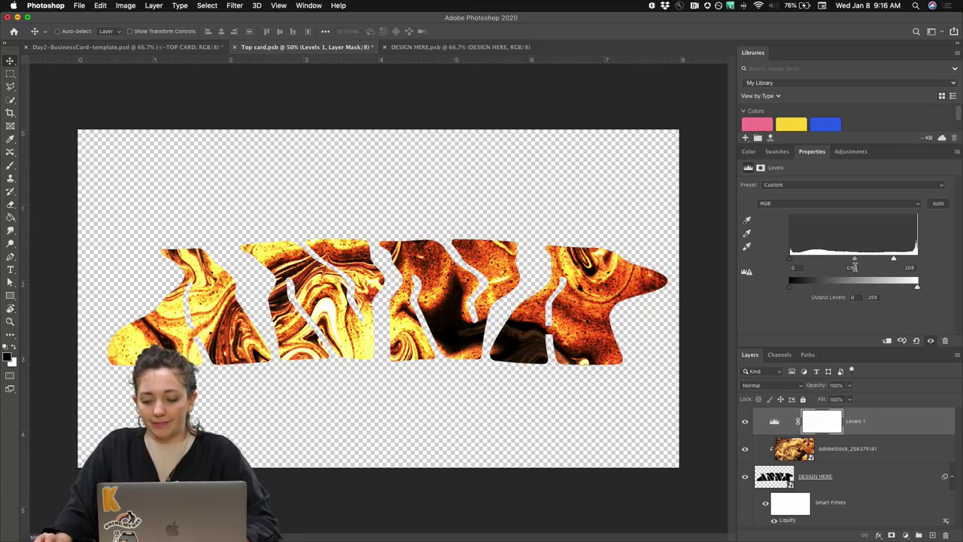
Save Top card and check the brightened marble ANNA on the mockup
left_click(80, 6)
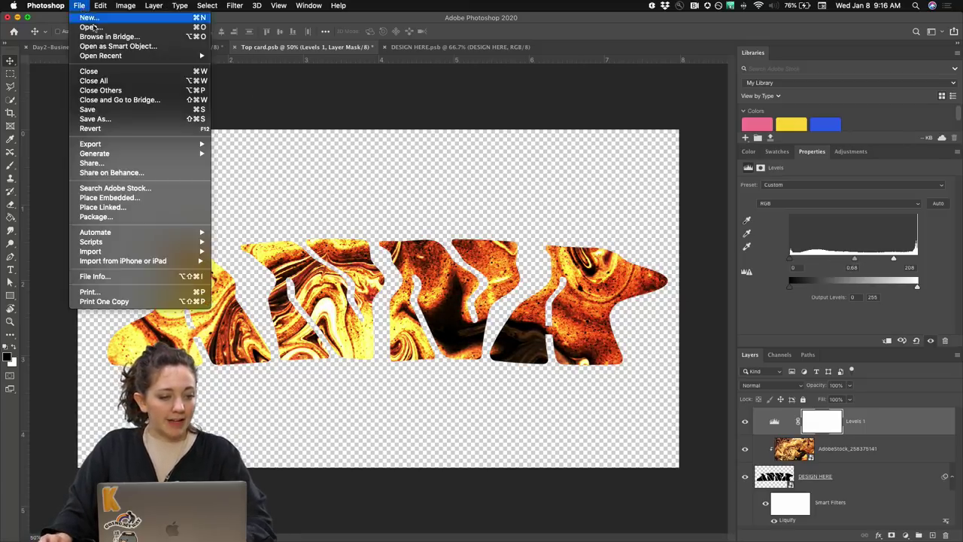
left_click(105, 111)
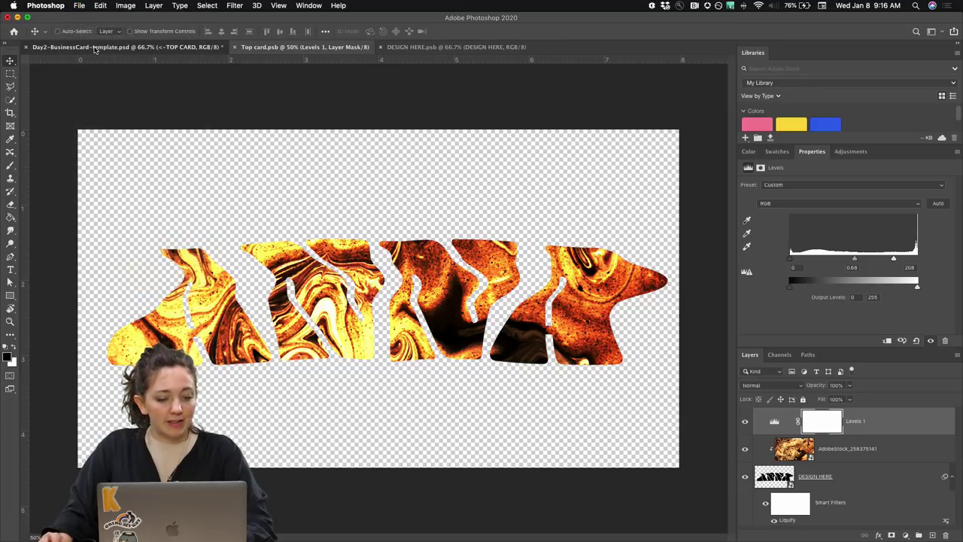
left_click(89, 47)
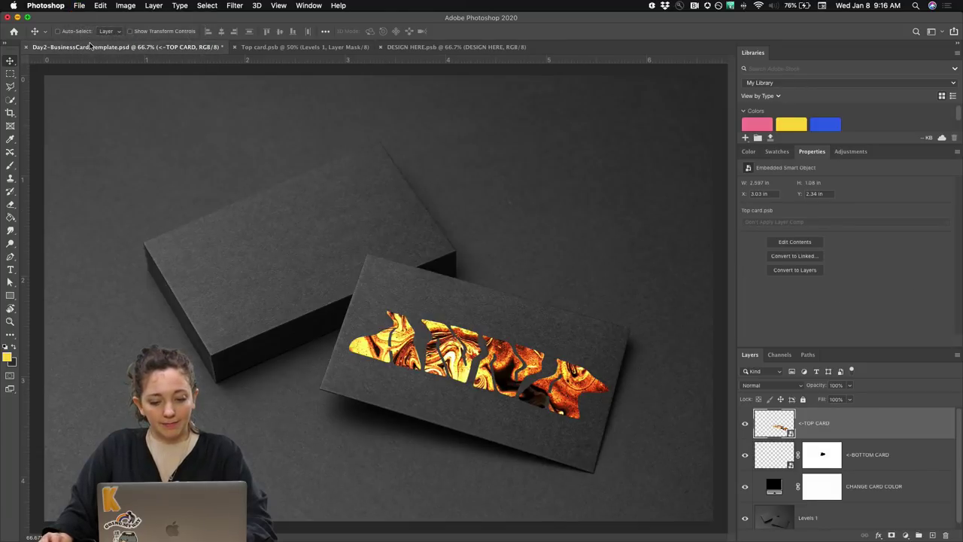
Set the Levels output range to 40–249 and view the updated card mockup
left_click(278, 48)
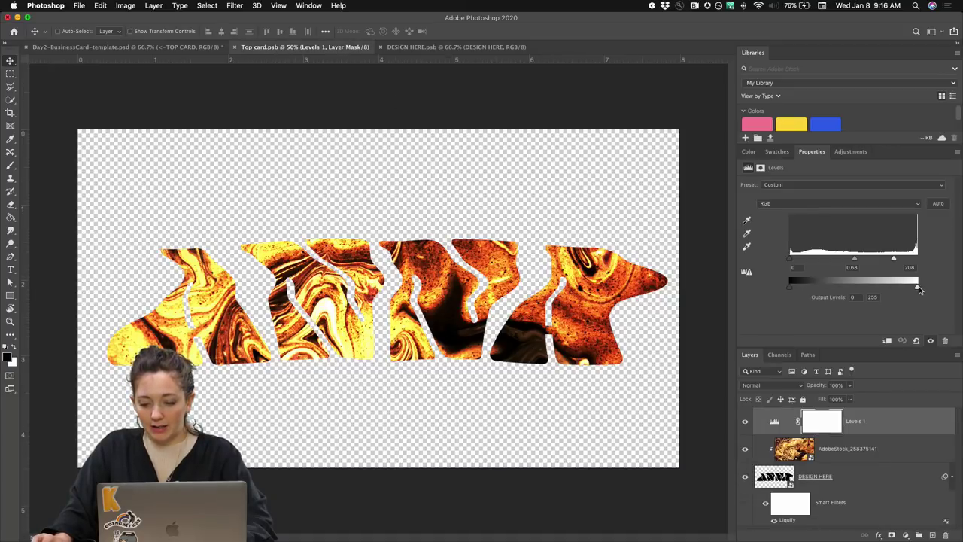
mouse_move(918, 290)
left_mouse_down()
mouse_move(873, 288)
mouse_move(909, 288)
left_mouse_up()
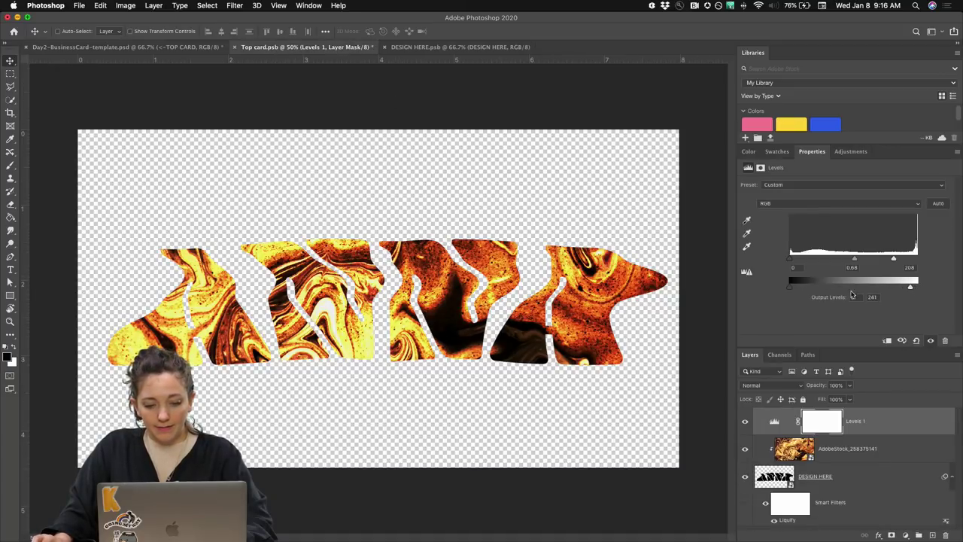
left_click_drag(789, 291, 806, 290)
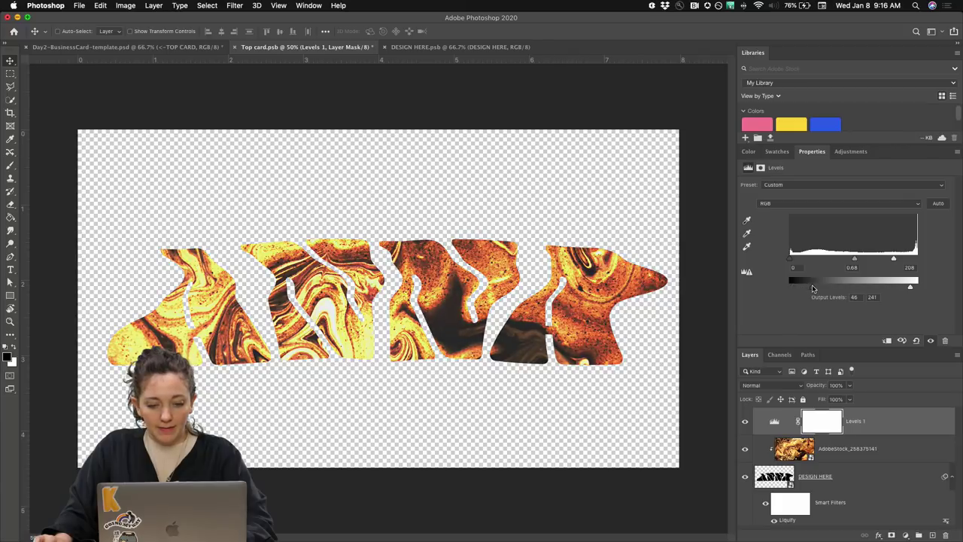
left_click_drag(911, 287, 935, 288)
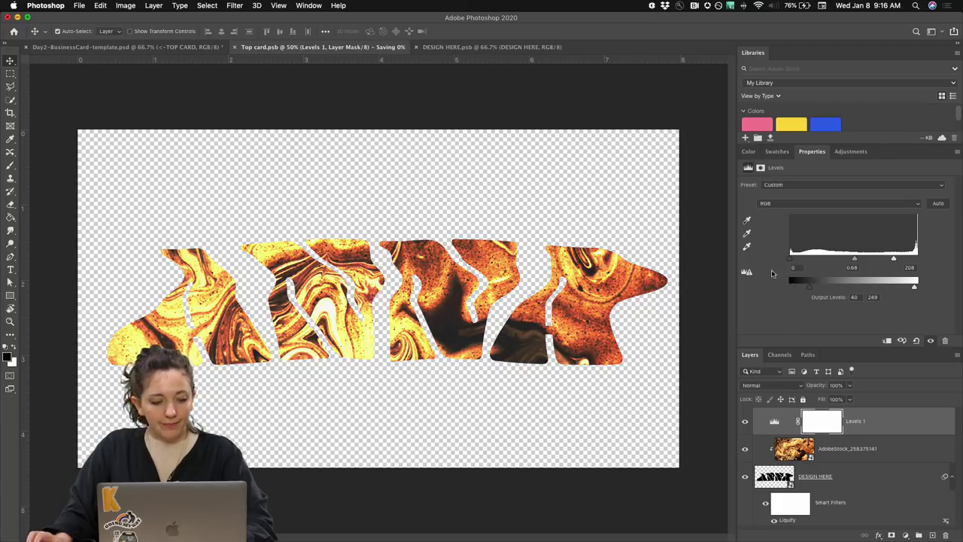
left_click(185, 47)
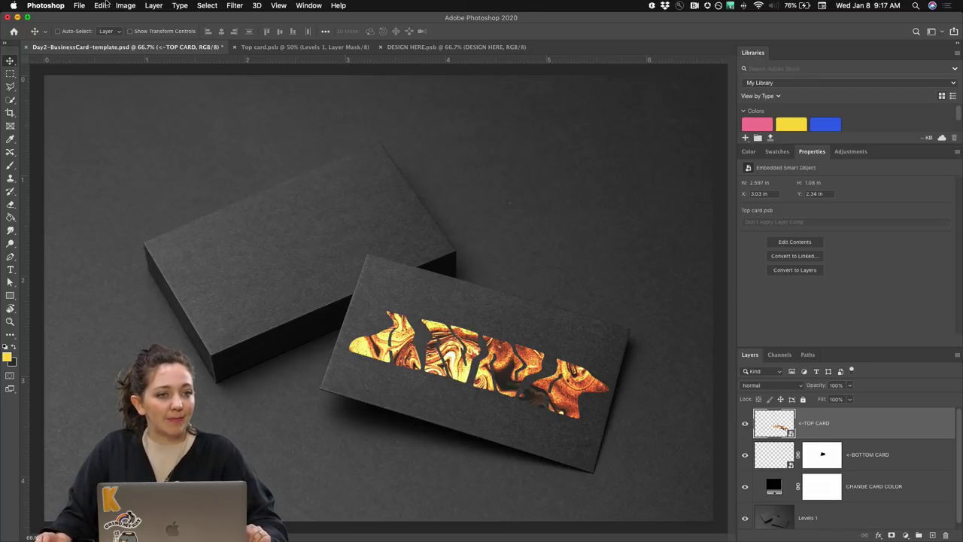
In Top card.psb, move the AdobeStock marble layer below DESIGN HERE
left_click(304, 47)
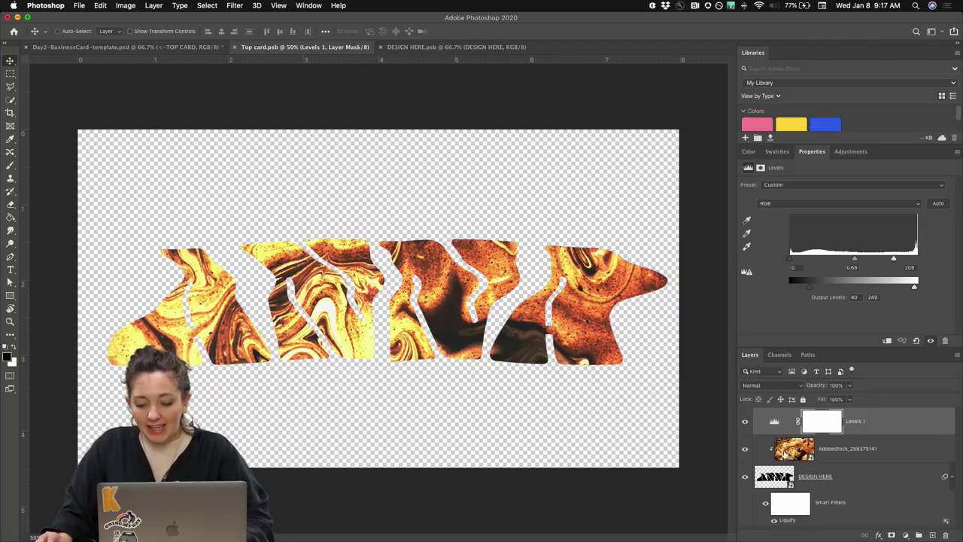
left_click_drag(780, 448, 778, 525)
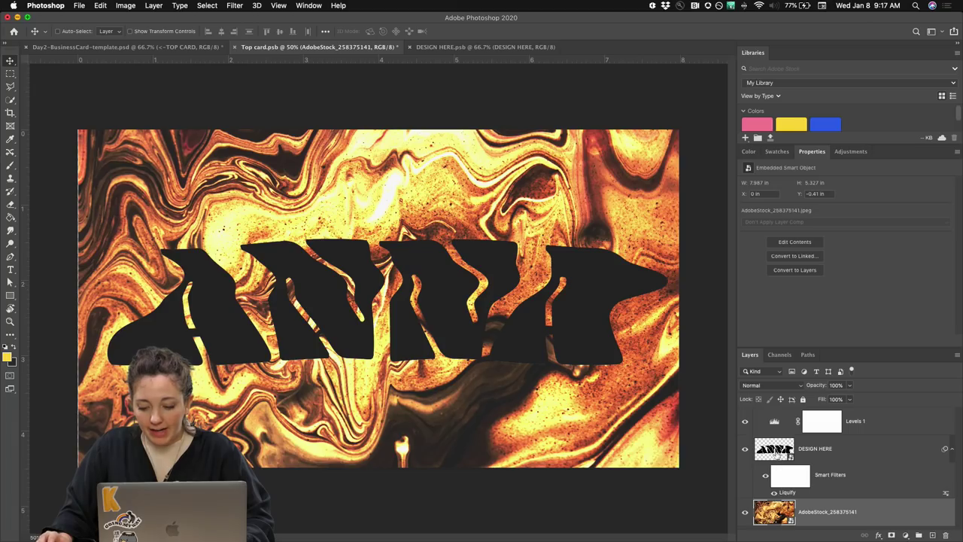
Change the ANNA lettering colour to white (#ffffff) and save it
double_click(778, 451)
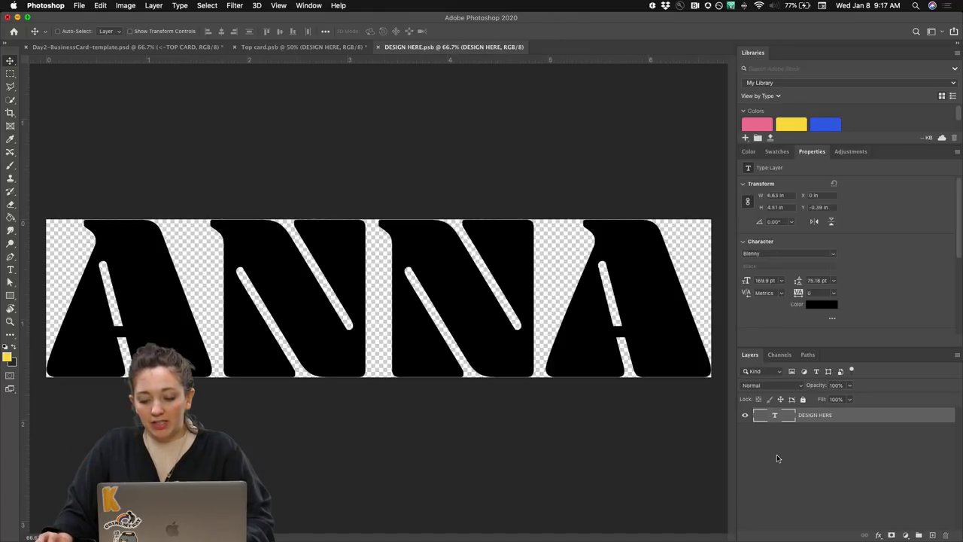
key("t")
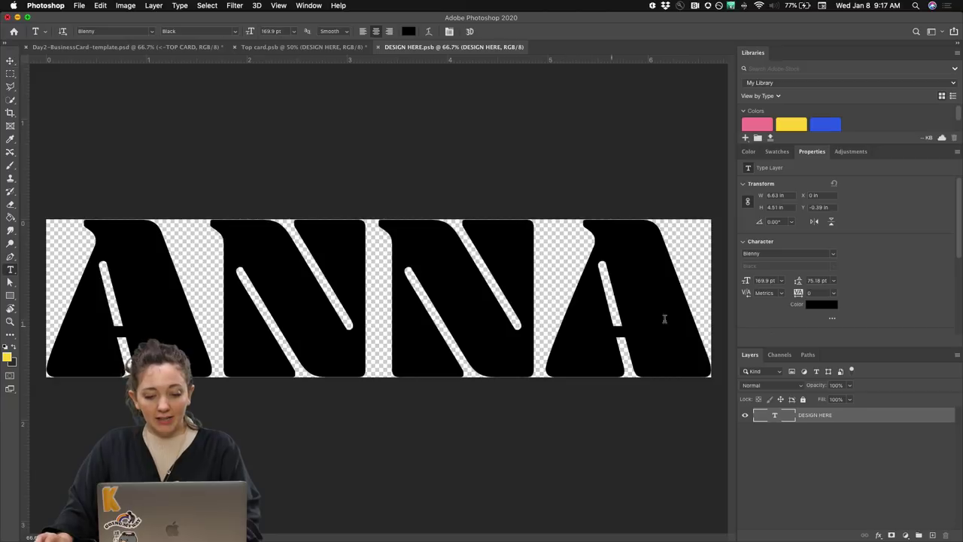
left_click(818, 304)
left_click_drag(66, 172, 3, 116)
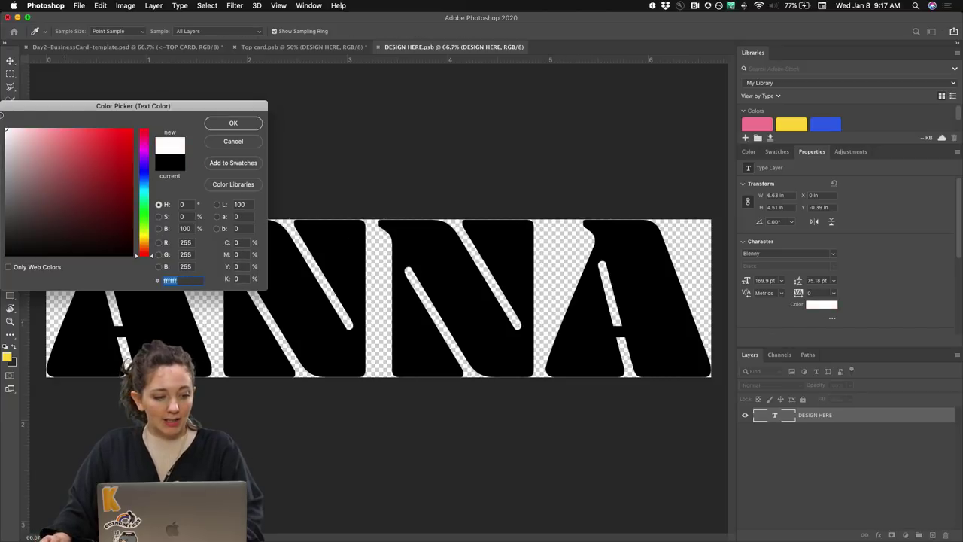
left_click(222, 126)
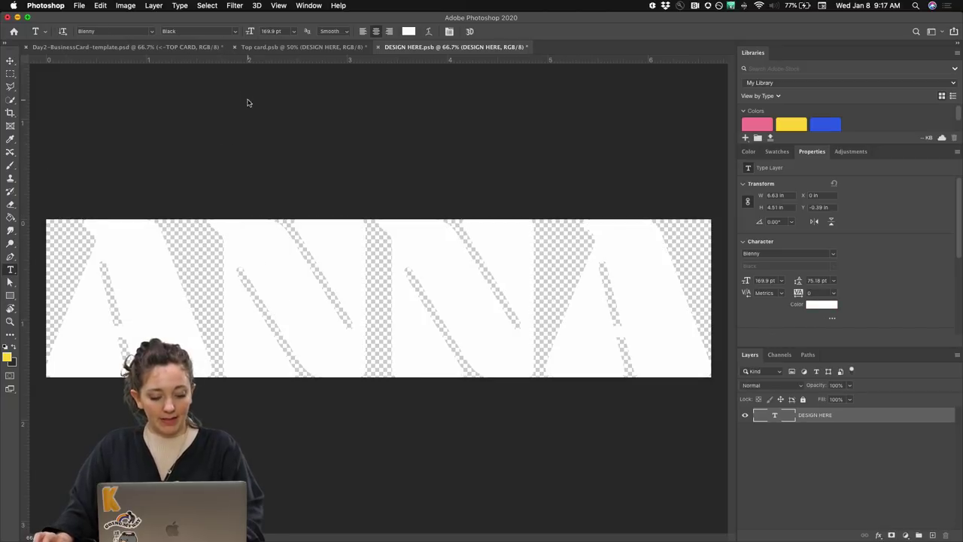
key("super+s")
Hide the Levels adjustment on the marble in Top card.psb, save, and return to the mockup
left_click(319, 47)
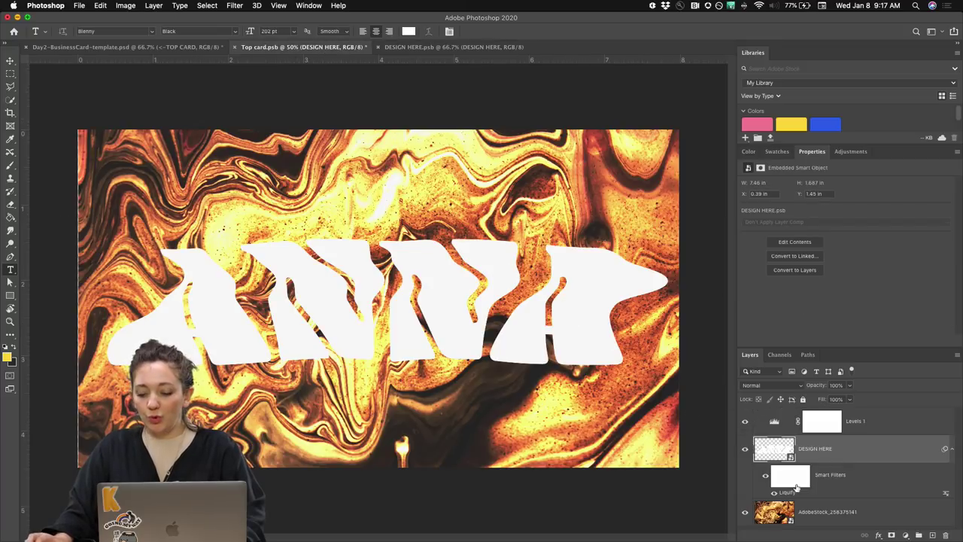
left_click(746, 422)
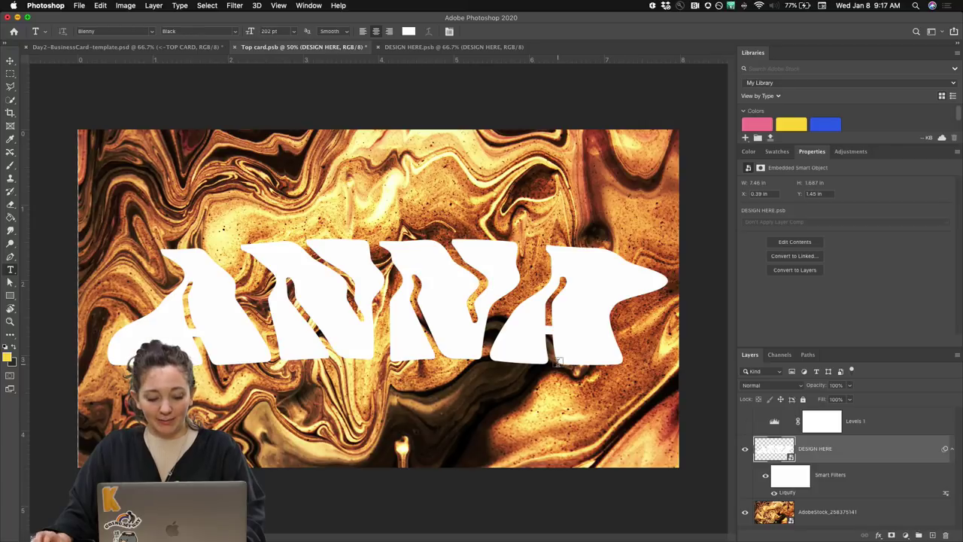
key("super+s")
left_click(79, 47)
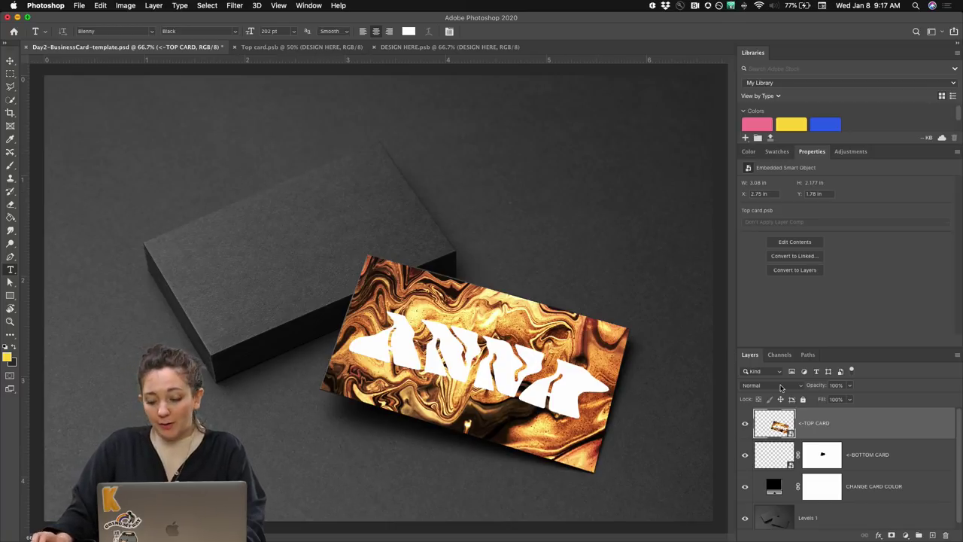
Open the top card's Top card.psb artwork from the mockup
left_click(878, 535)
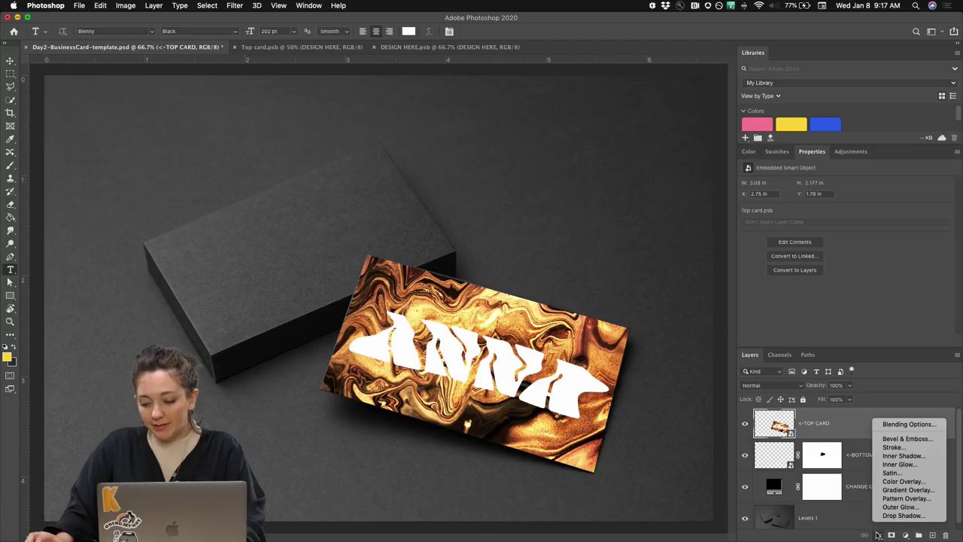
left_click(771, 456)
double_click(774, 424)
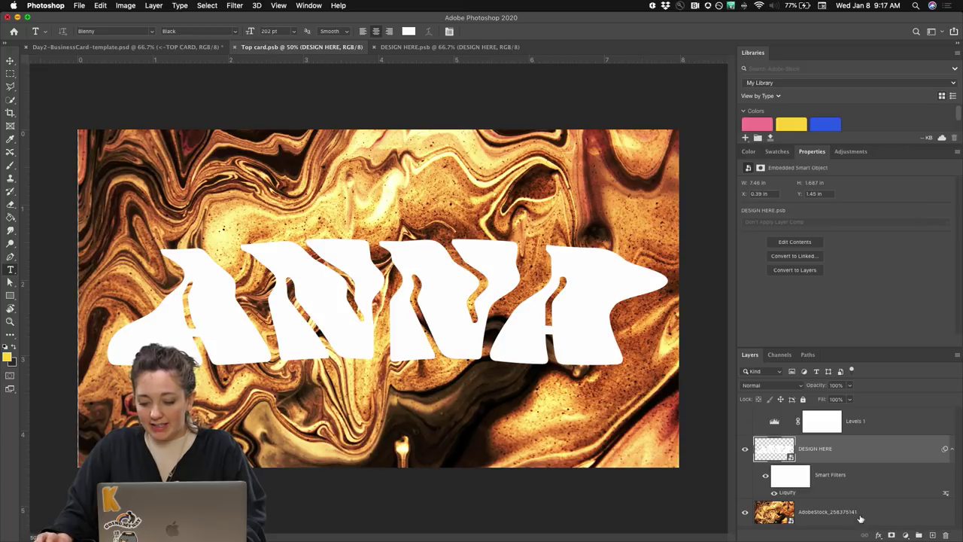
Add a Bevel & Emboss to ANNA with dark red shadow and lowered highlight opacity
left_click(878, 535)
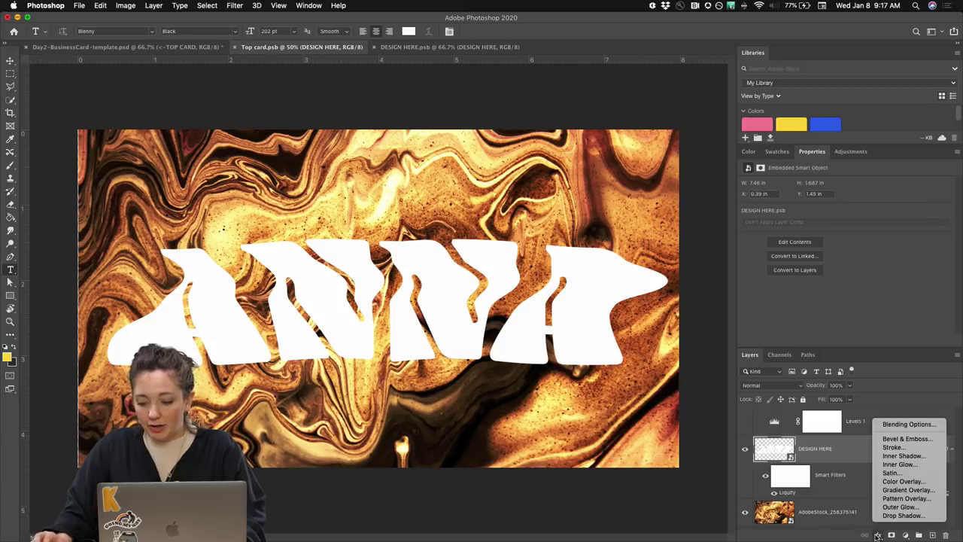
left_click(888, 441)
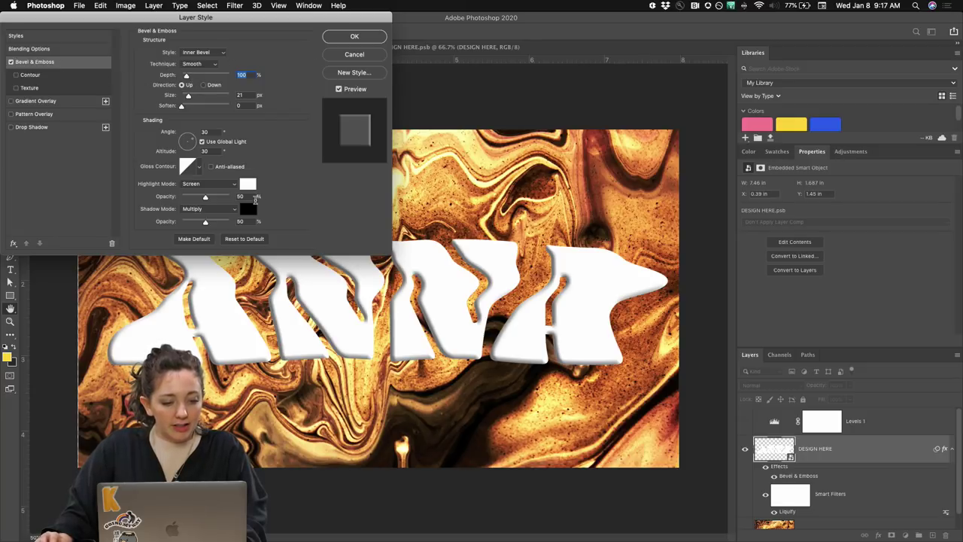
left_click(250, 210)
mouse_move(81, 162)
left_mouse_down()
mouse_move(125, 132)
mouse_move(113, 134)
mouse_move(127, 226)
left_mouse_up()
left_click(217, 125)
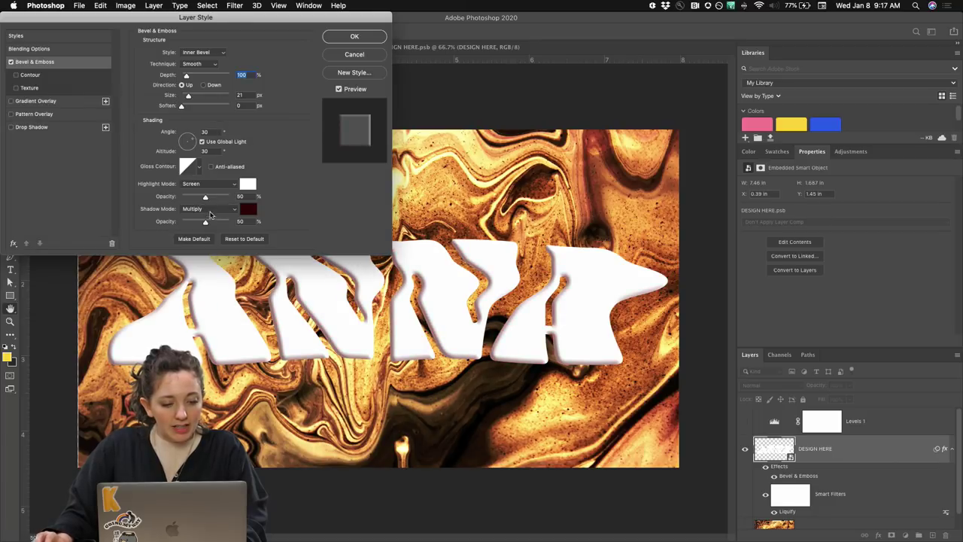
left_click_drag(201, 200, 192, 223)
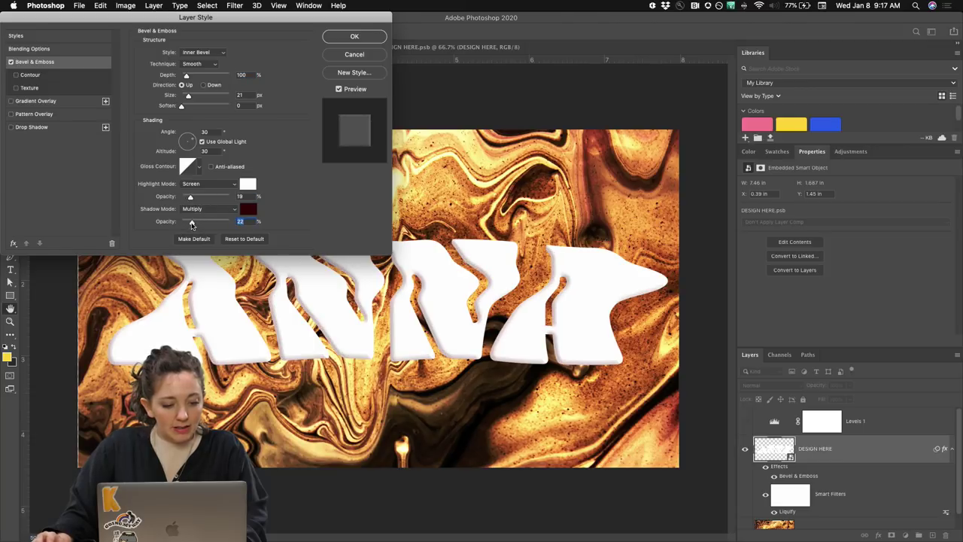
left_click(355, 36)
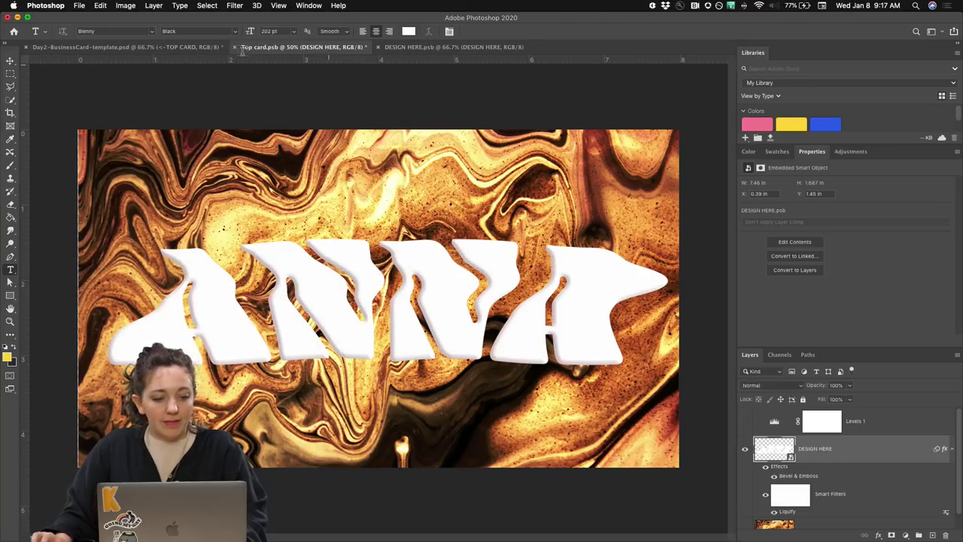
left_click(146, 48)
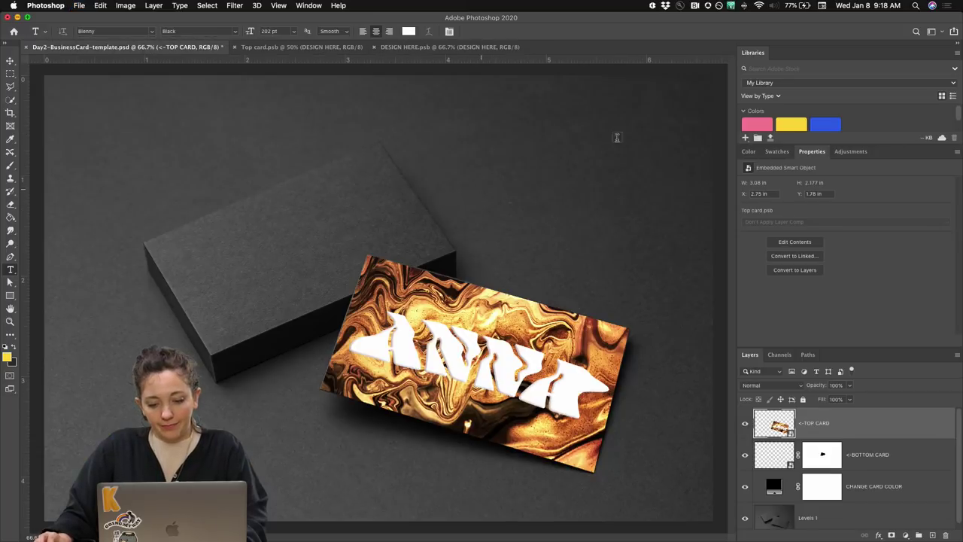
Back in Top card.psb, select the DESIGN HERE layer and hide its bevel effect
left_click(301, 46)
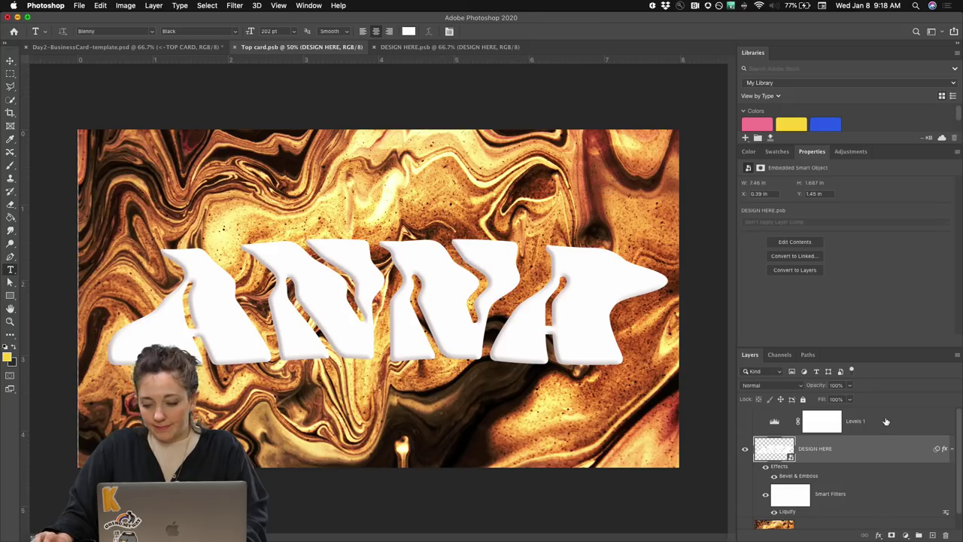
left_click(880, 423)
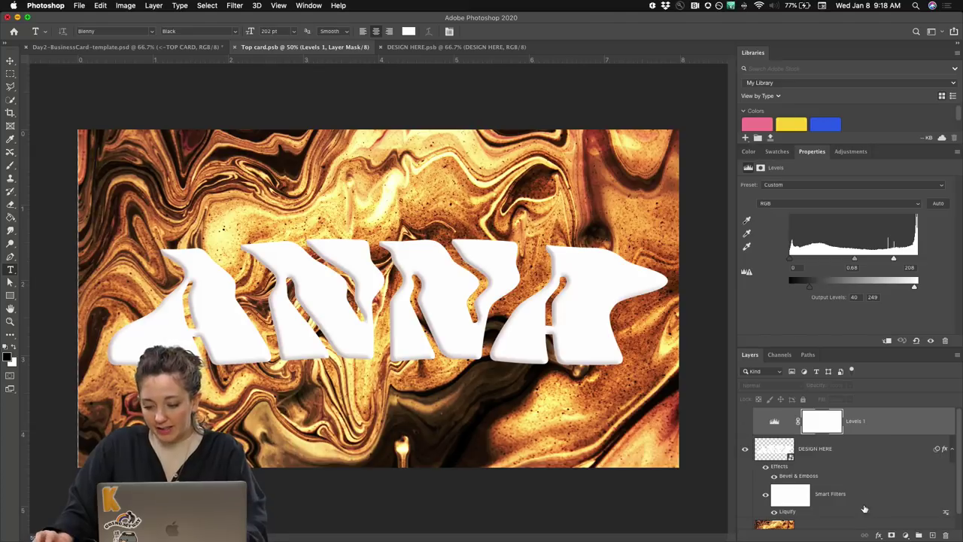
left_click(828, 497)
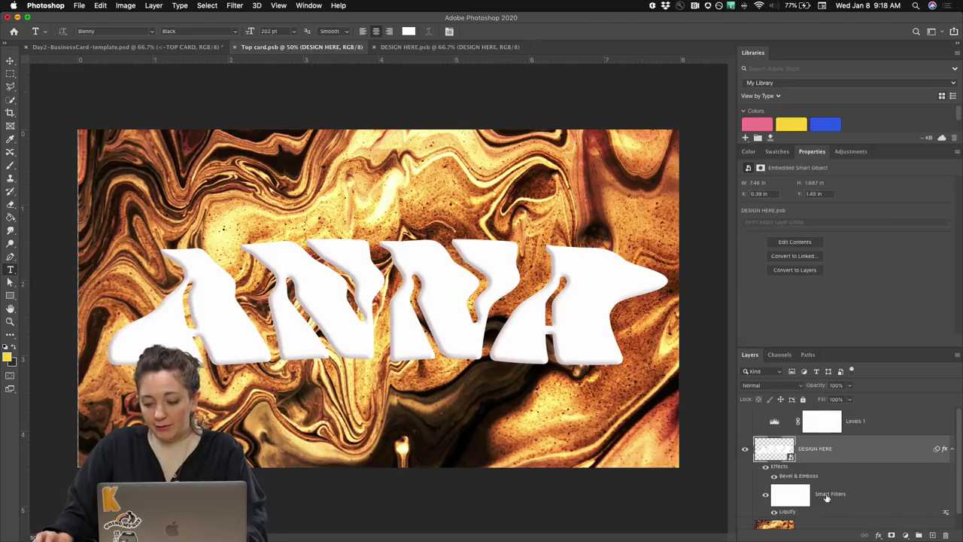
left_click(774, 477)
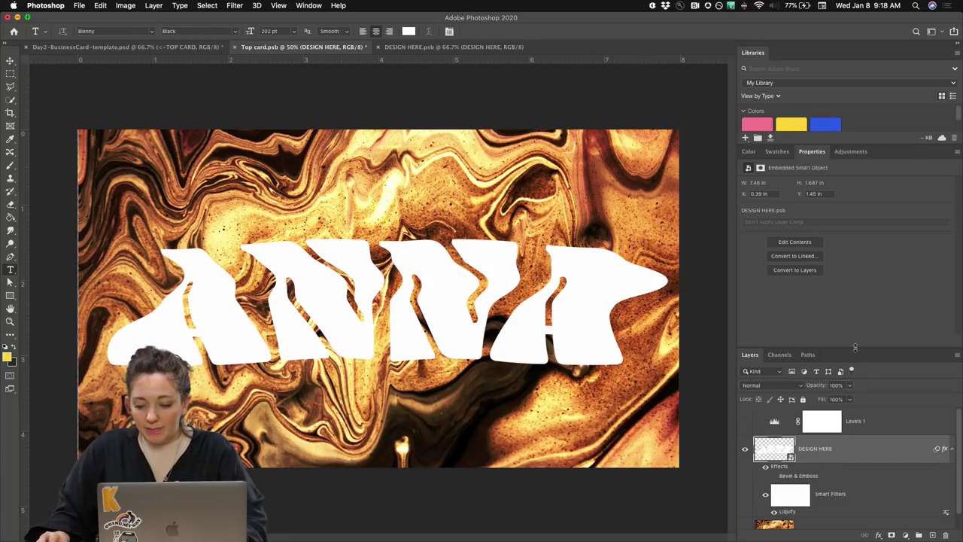
left_click_drag(855, 348, 845, 217)
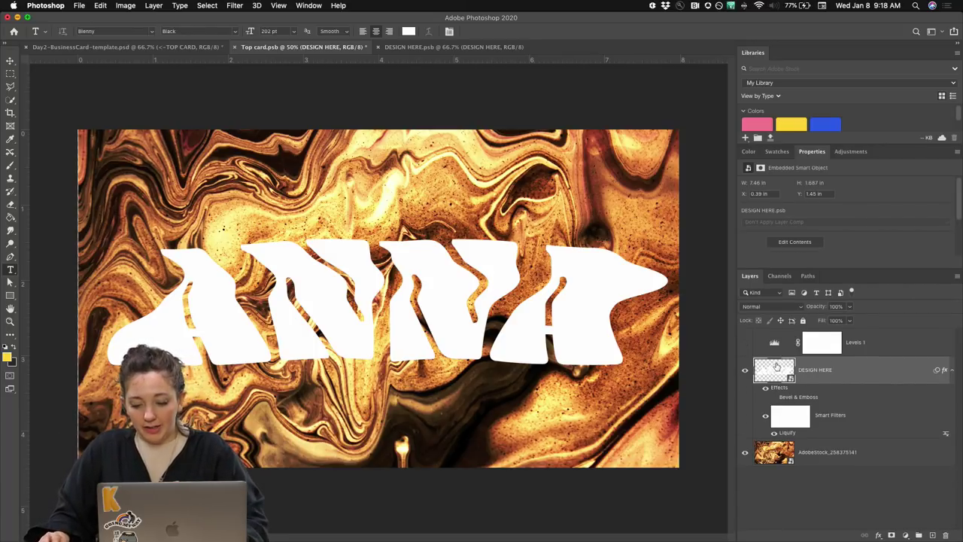
Move the AdobeStock marble above DESIGN HERE and clip it to the ANNA lettering
left_click_drag(769, 446, 771, 365)
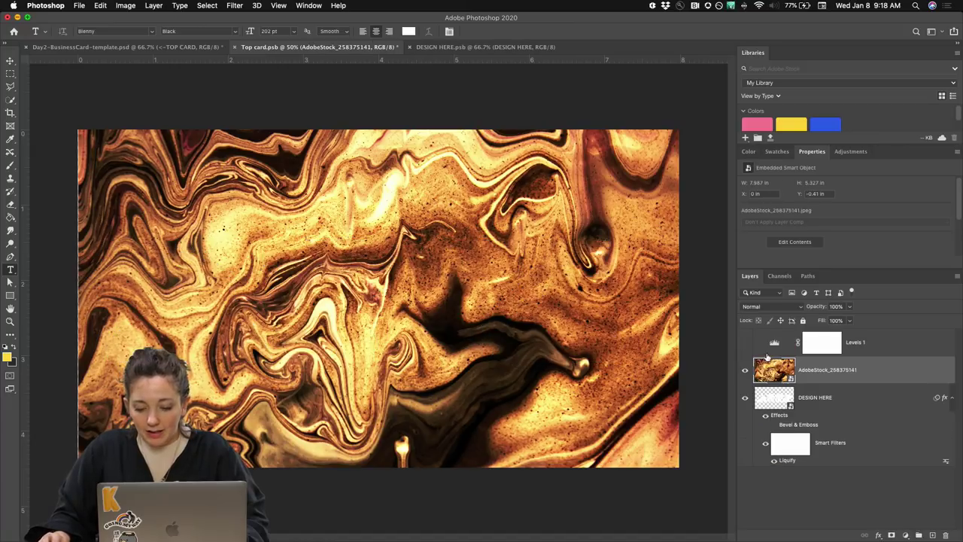
left_click(771, 382, "alt")
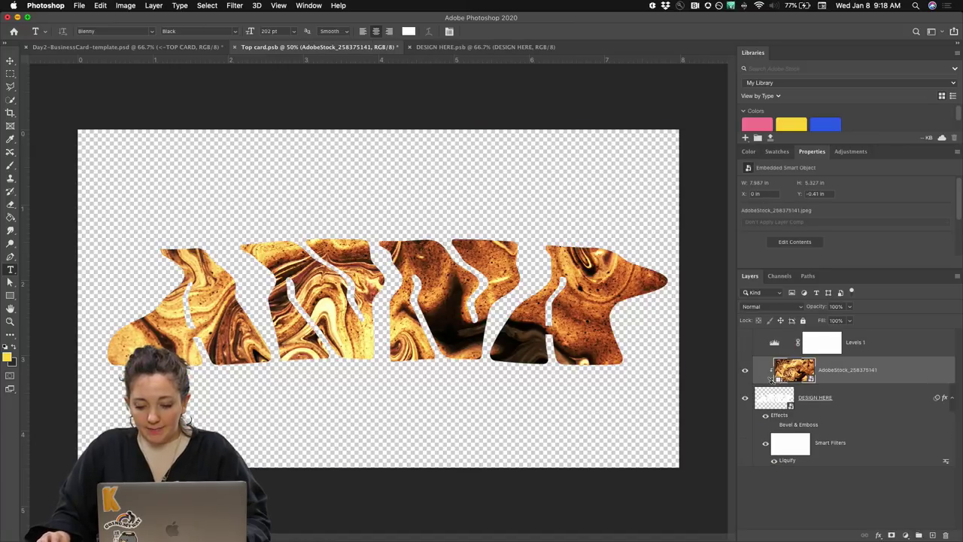
left_click(743, 343)
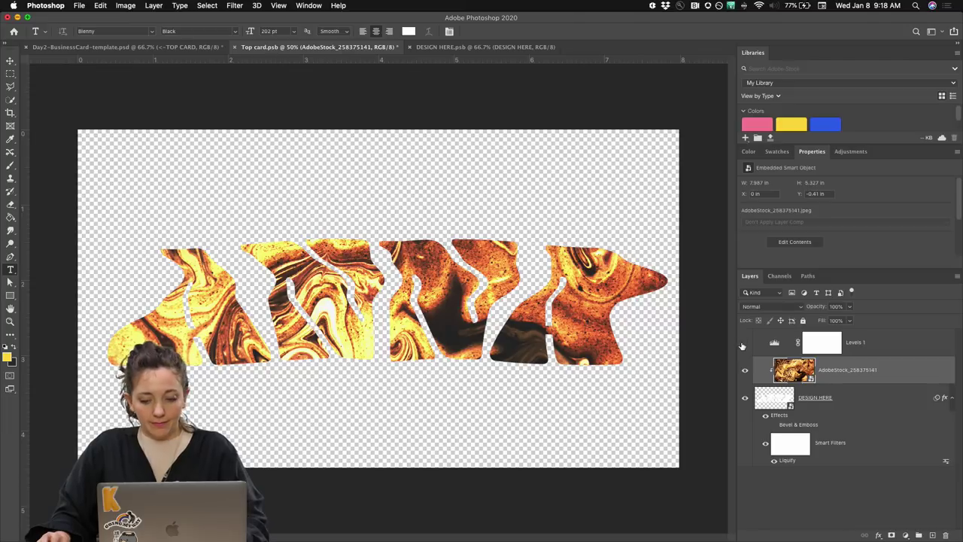
left_click(743, 343)
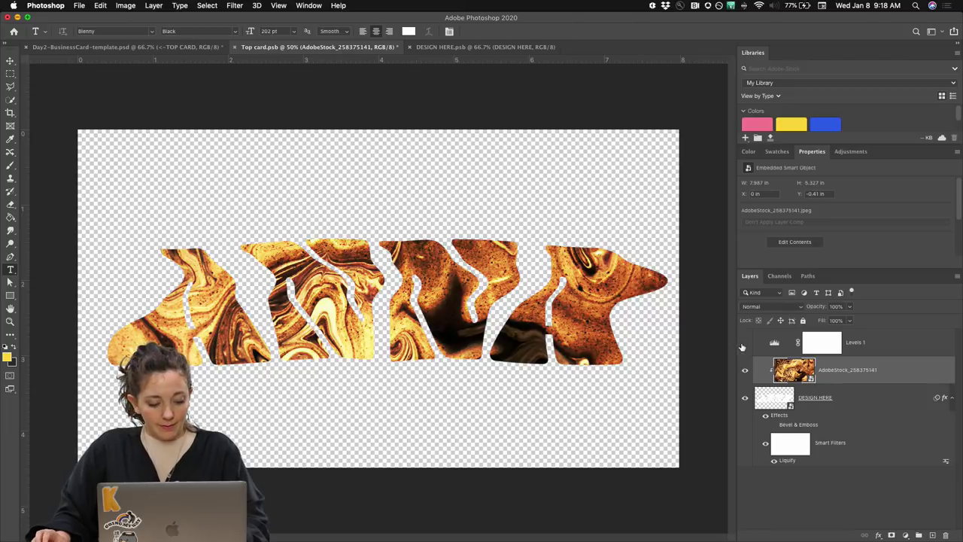
left_click(165, 47)
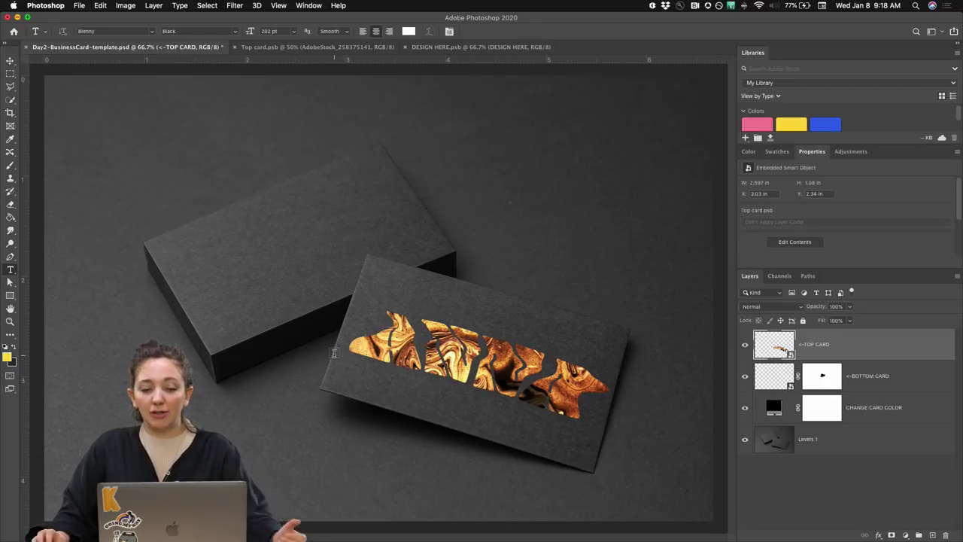
double_click(776, 380)
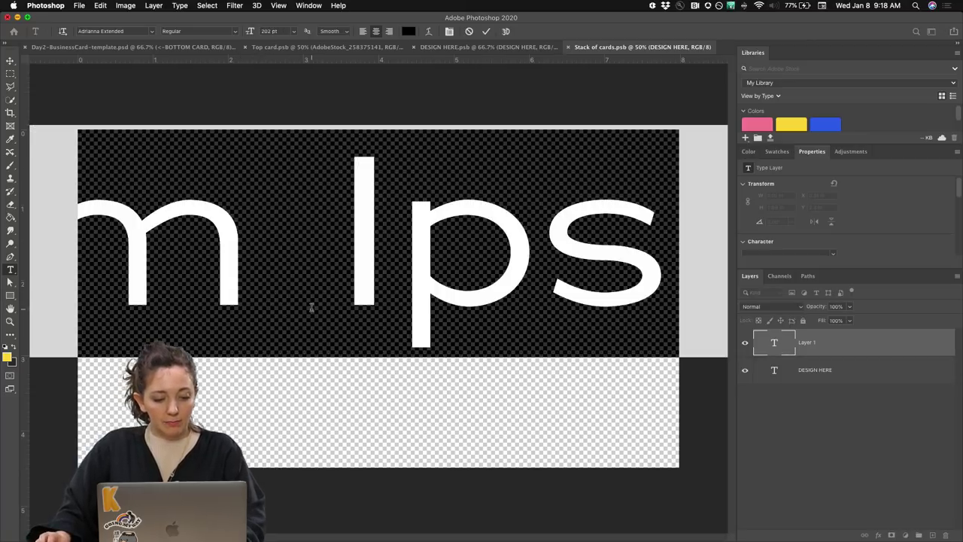
left_click(268, 305)
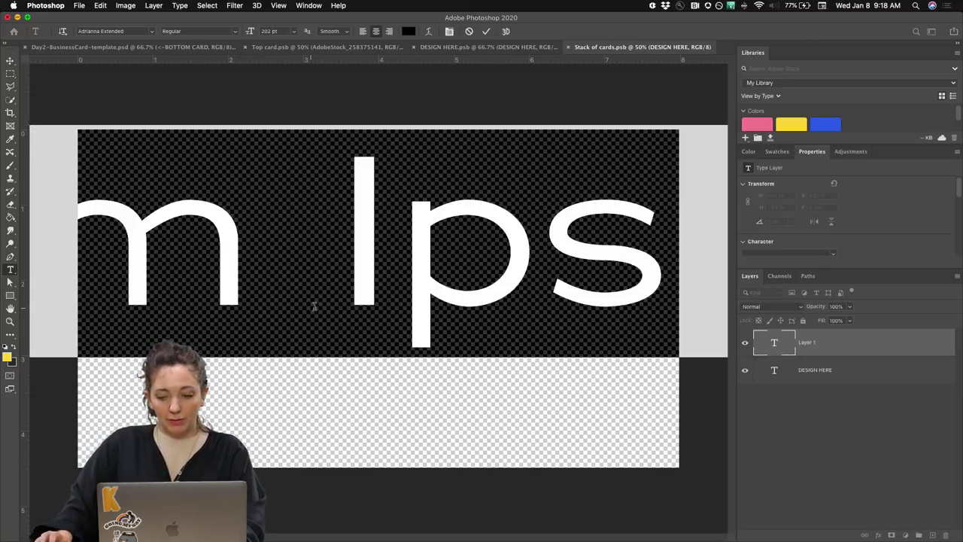
left_click(833, 252)
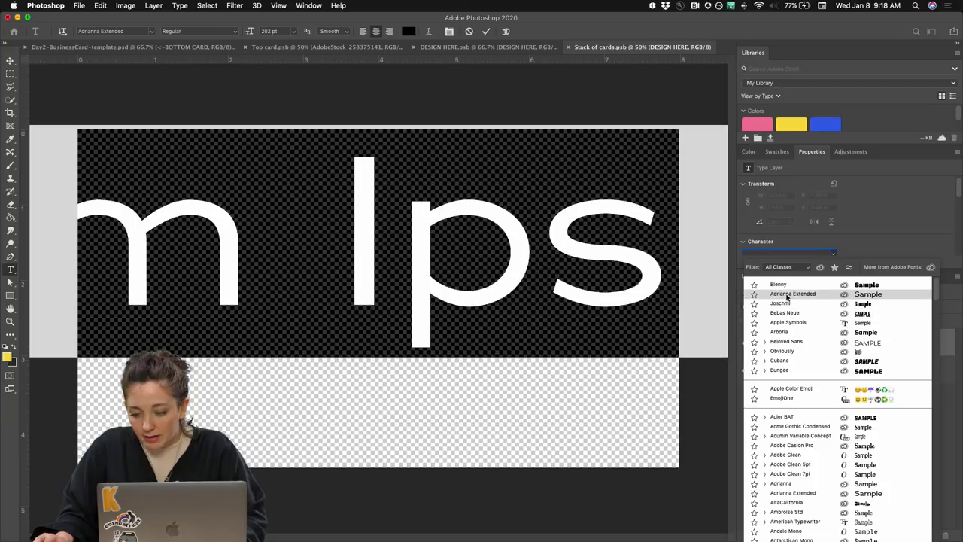
left_click(790, 294)
type("@anna")
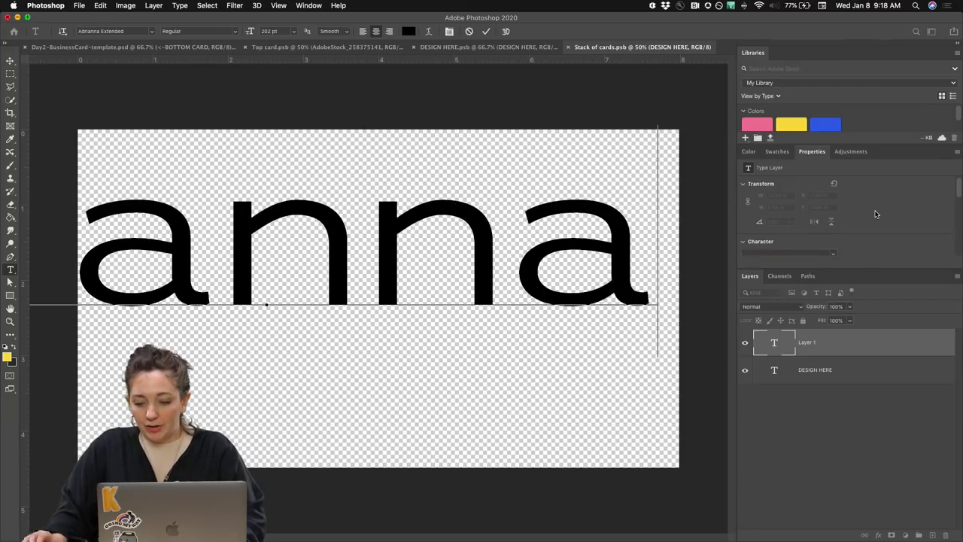
key("super+a")
left_click_drag(746, 227, 684, 236)
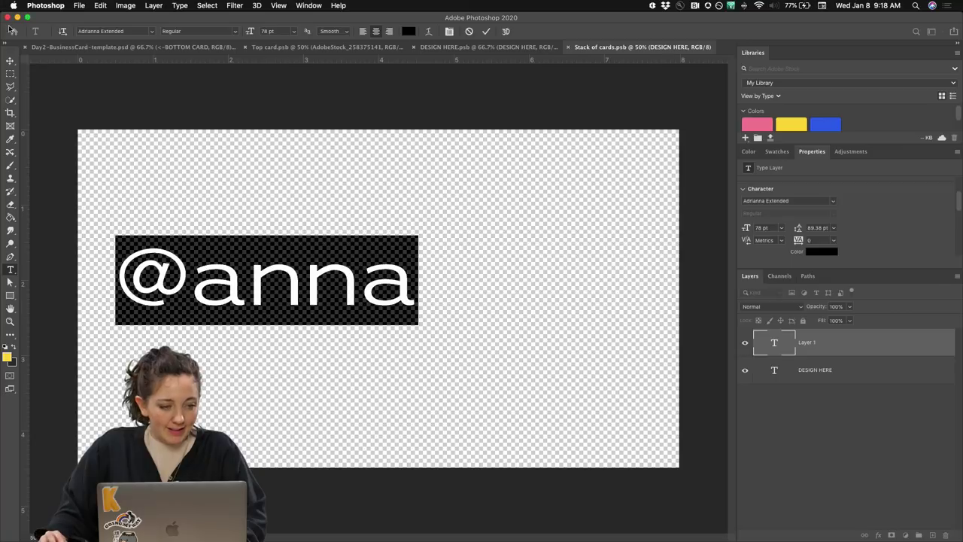
left_click(9, 60)
left_click_drag(354, 299, 445, 314)
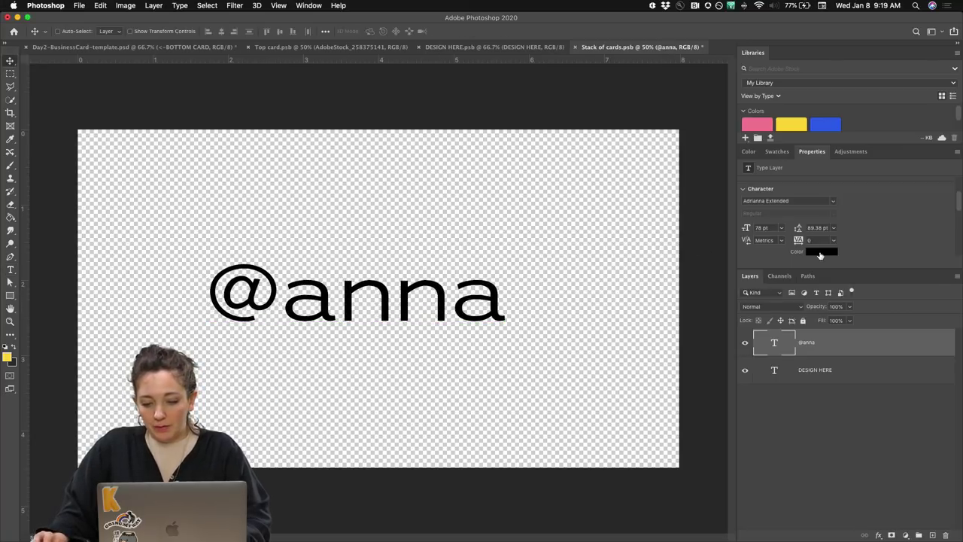
left_click(820, 252)
left_click_drag(59, 171, 5, 127)
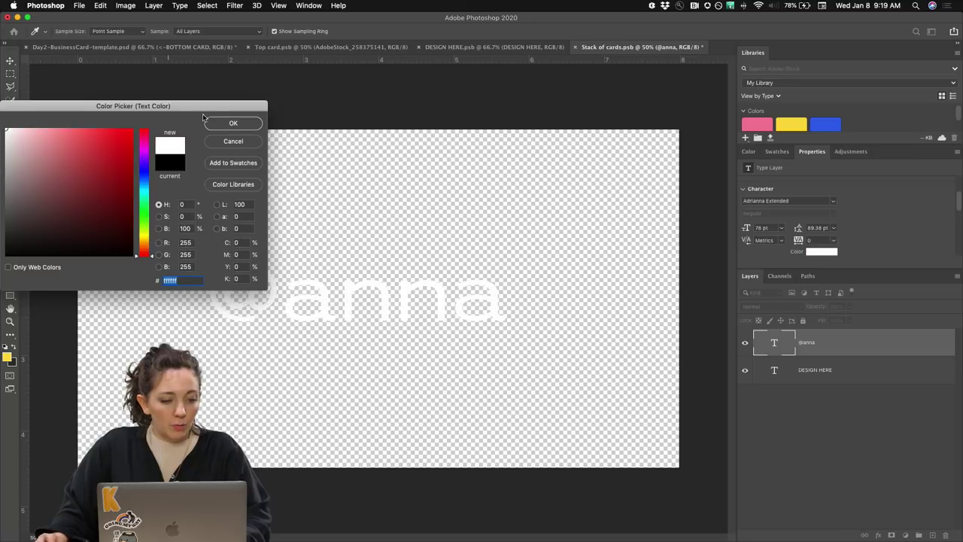
left_click(232, 122)
key("super+s")
key("ctrl+Tab")
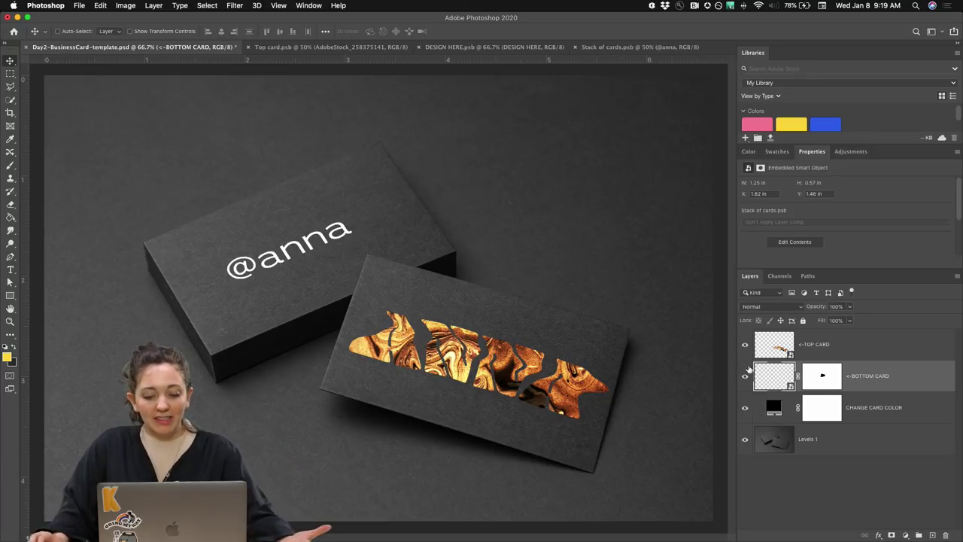
double_click(775, 377)
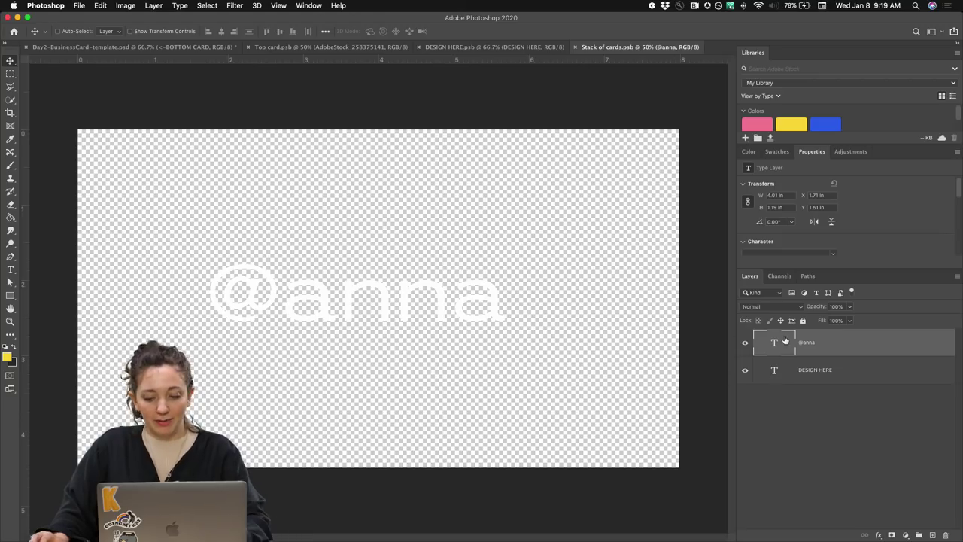
key("super+t")
left_click_drag(509, 338, 411, 314)
key("Return")
key("super+s")
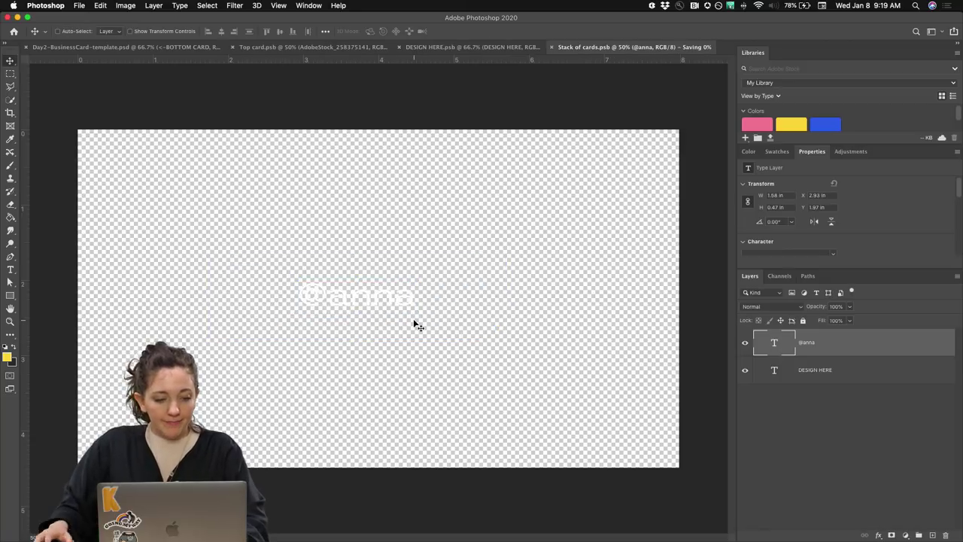
left_click(139, 48)
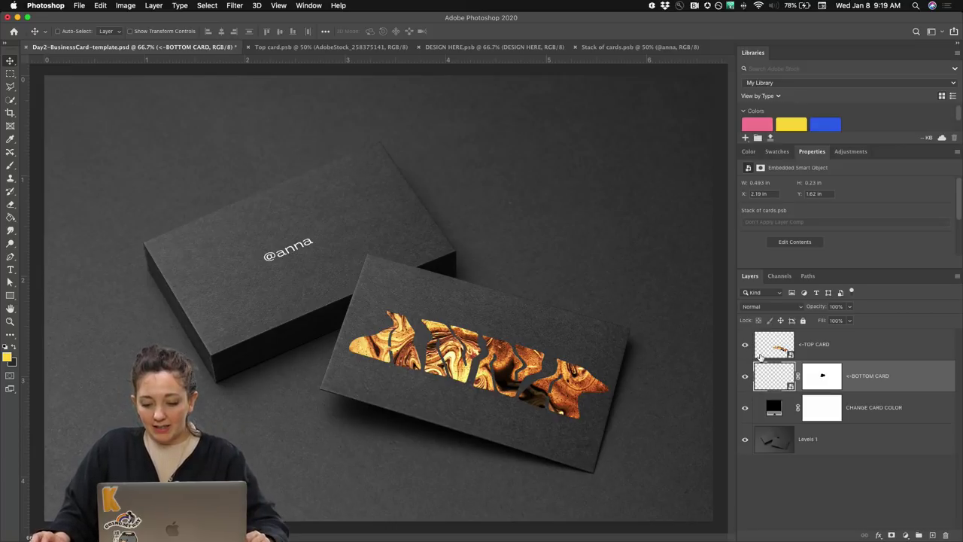
Hide the BOTTOM CARD layer and crop the mockup to a near-square frame around the top card
left_click(745, 377)
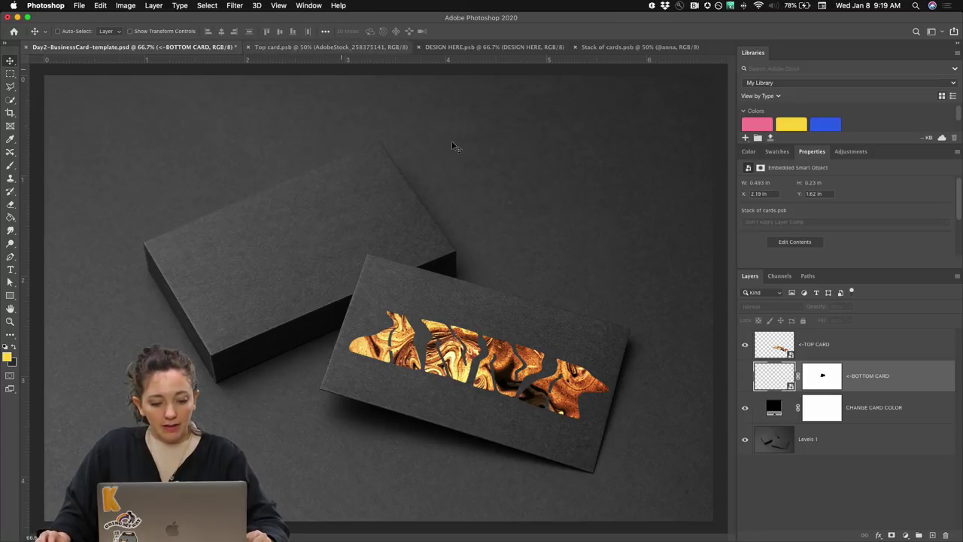
key("super+minus")
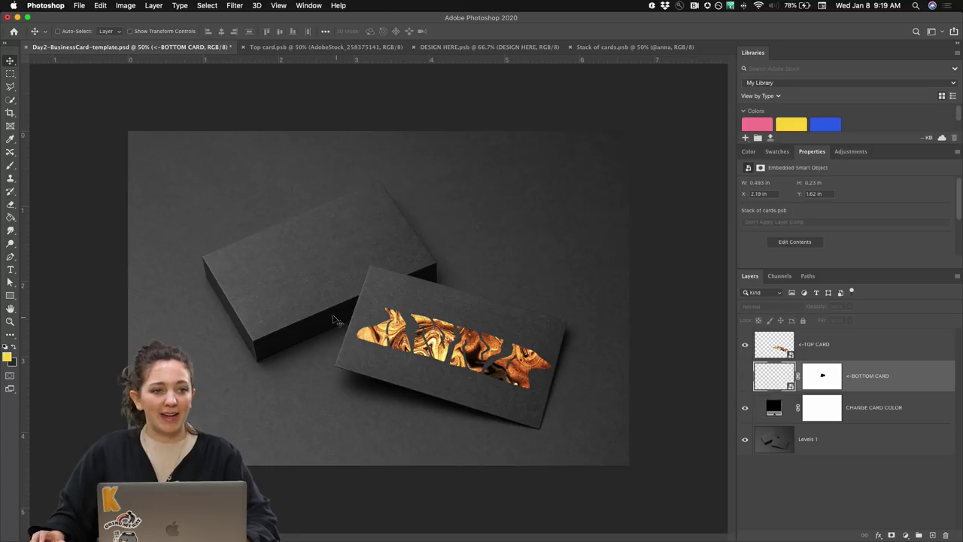
key("c")
left_click_drag(127, 133, 216, 167)
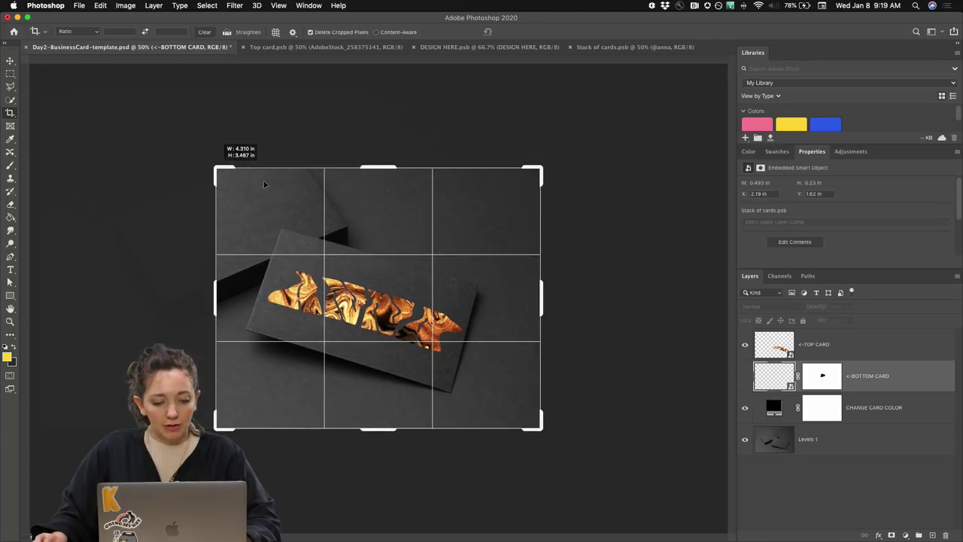
left_click_drag(549, 307, 518, 290)
left_click_drag(516, 166, 509, 191)
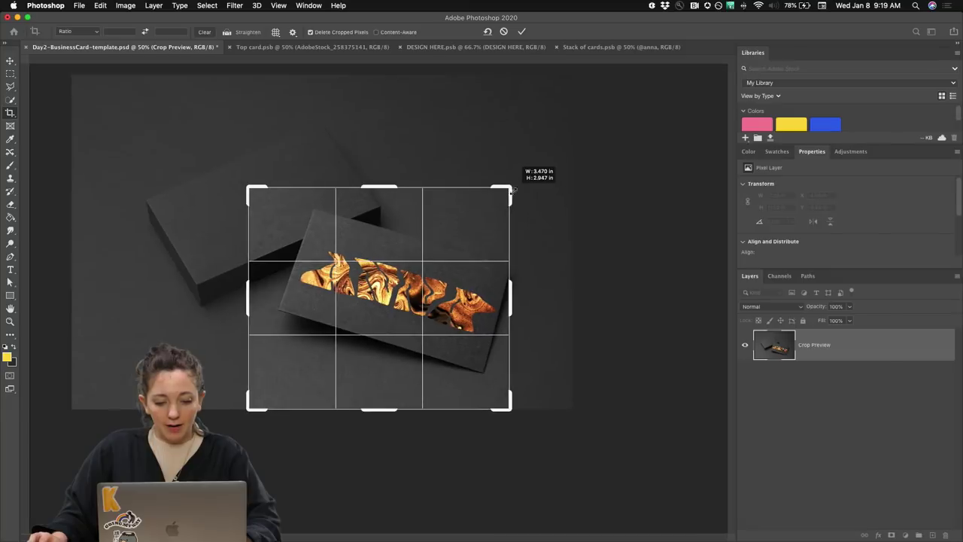
left_click_drag(440, 248, 418, 264)
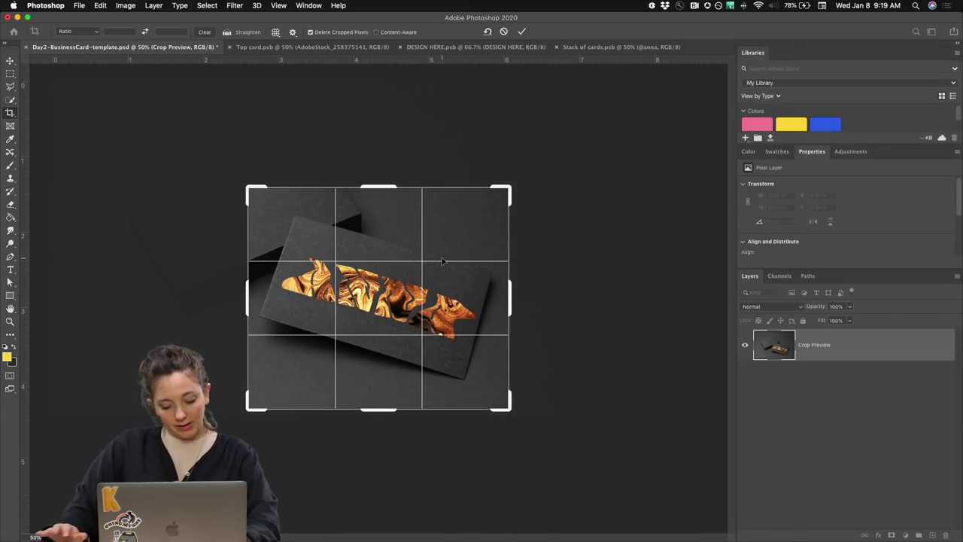
key("Return")
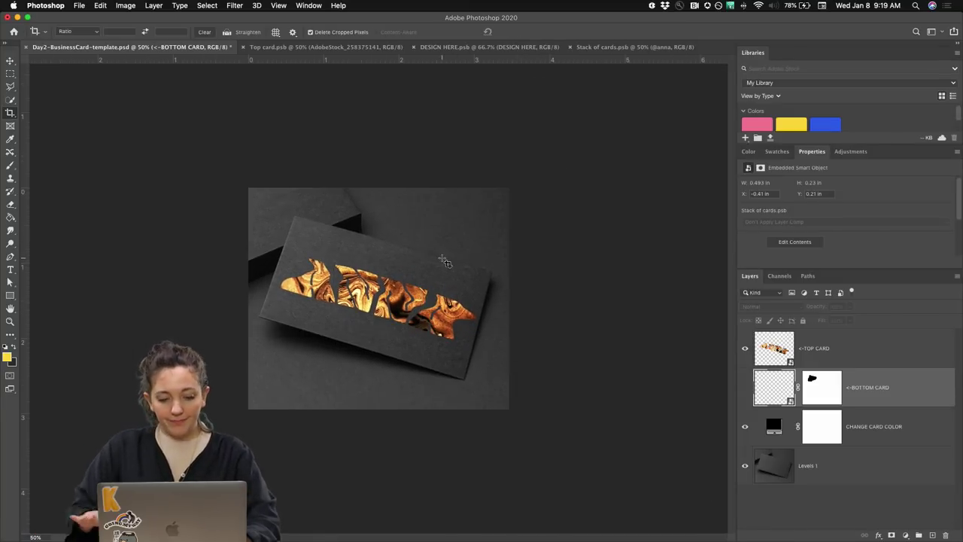
Export the mockup via Export As as a JPG at 100% quality
left_click(74, 6)
mouse_move(115, 145)
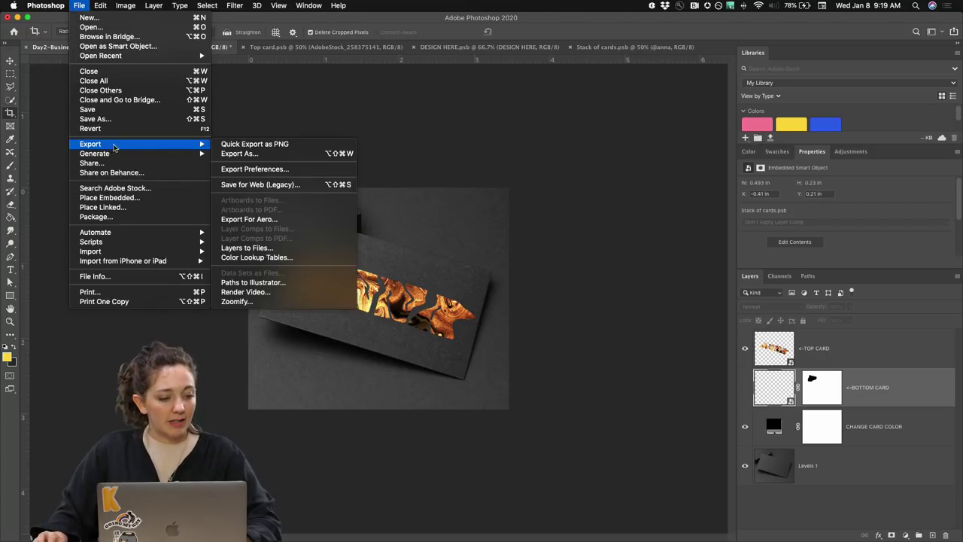
left_click(235, 153)
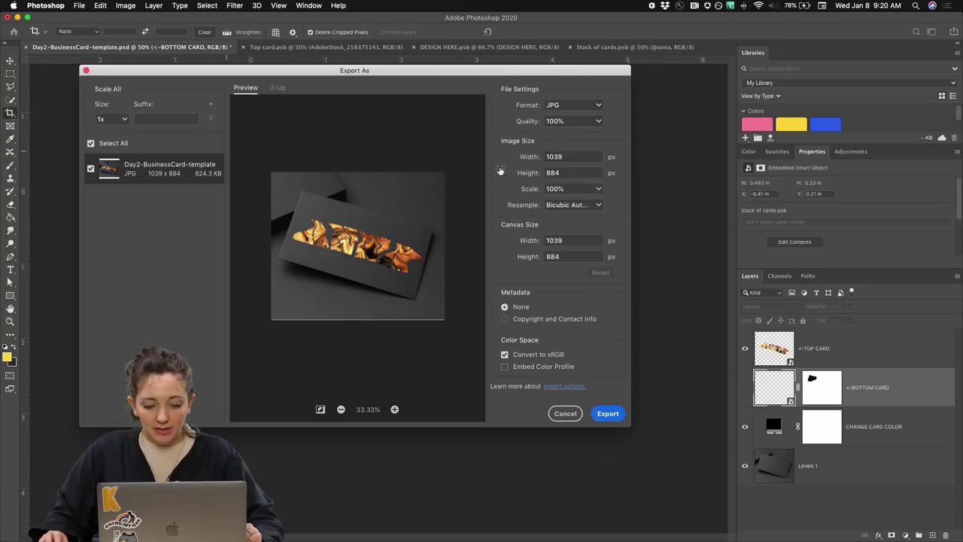
left_click(608, 414)
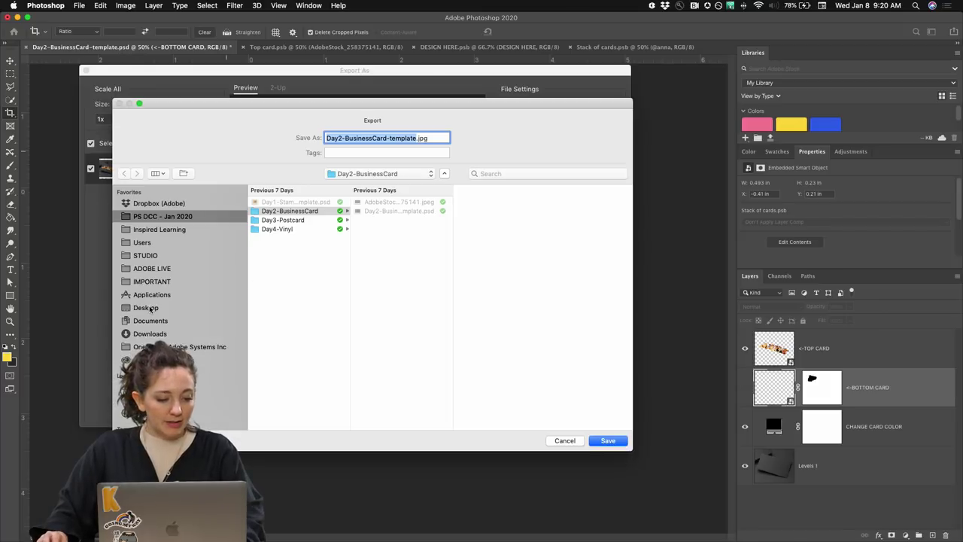
Save the exported JPG to the Desktop as DAY2_businesscard
left_click(146, 308)
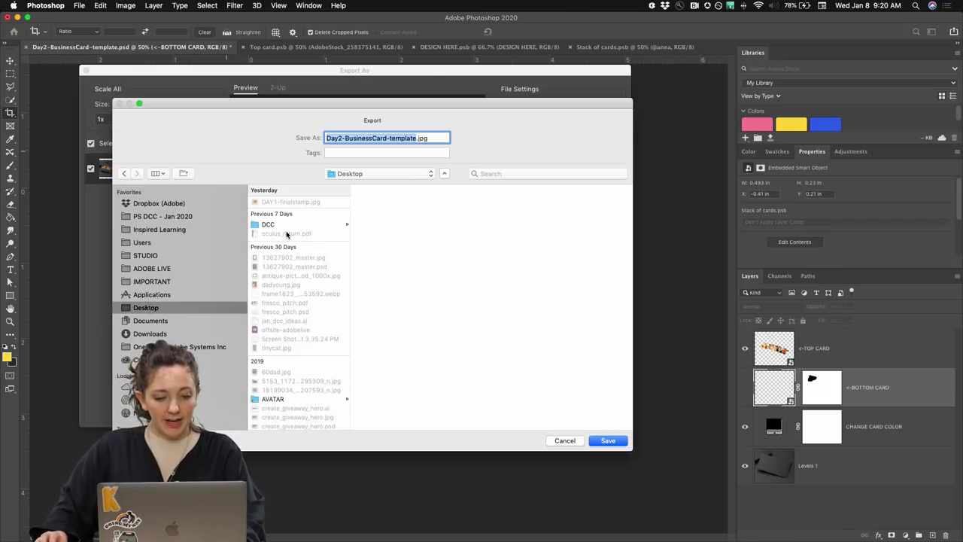
type("DAY2_")
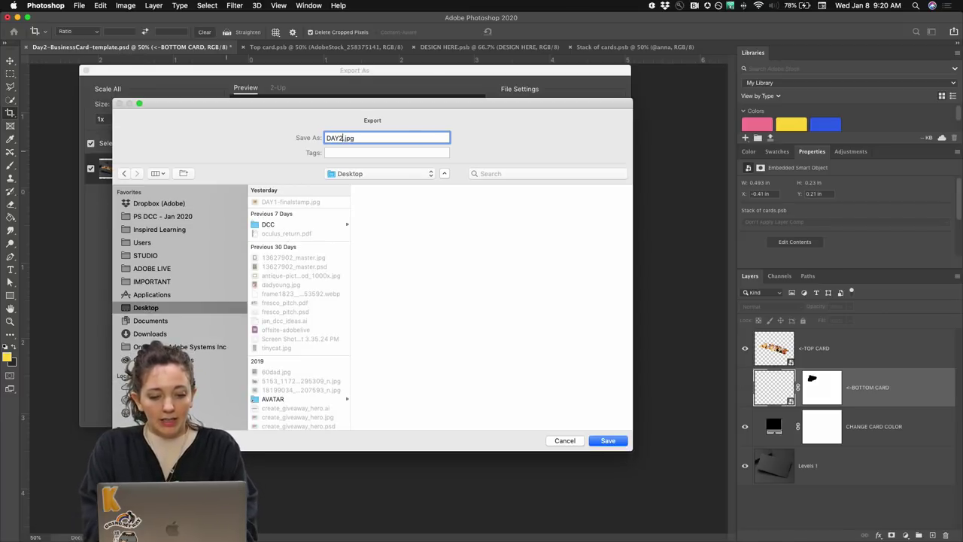
type("businesscard")
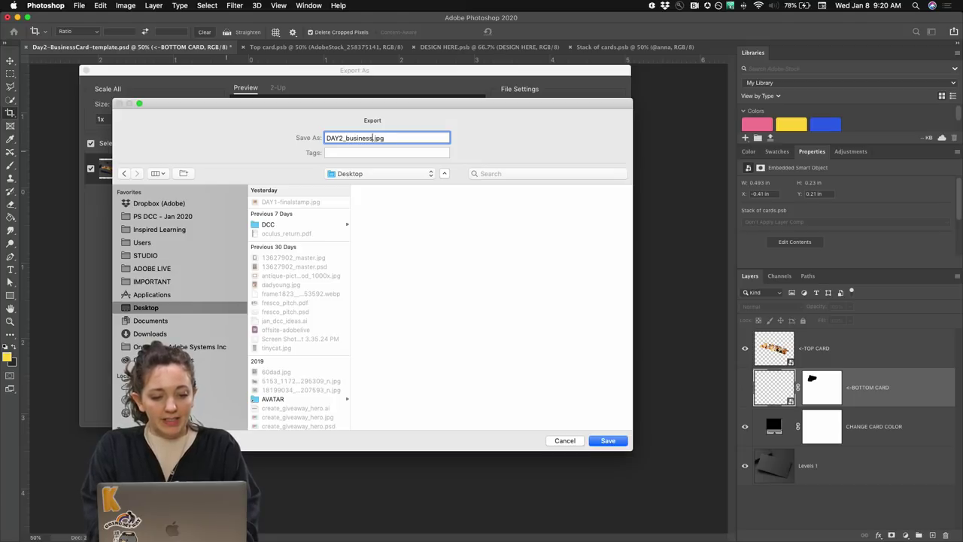
left_click(608, 442)
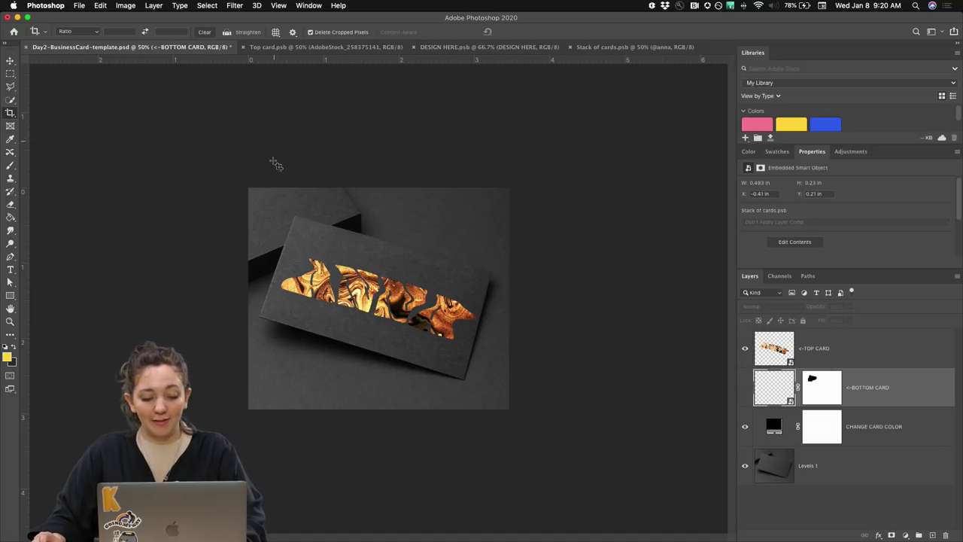
mouse_move(248, 535)
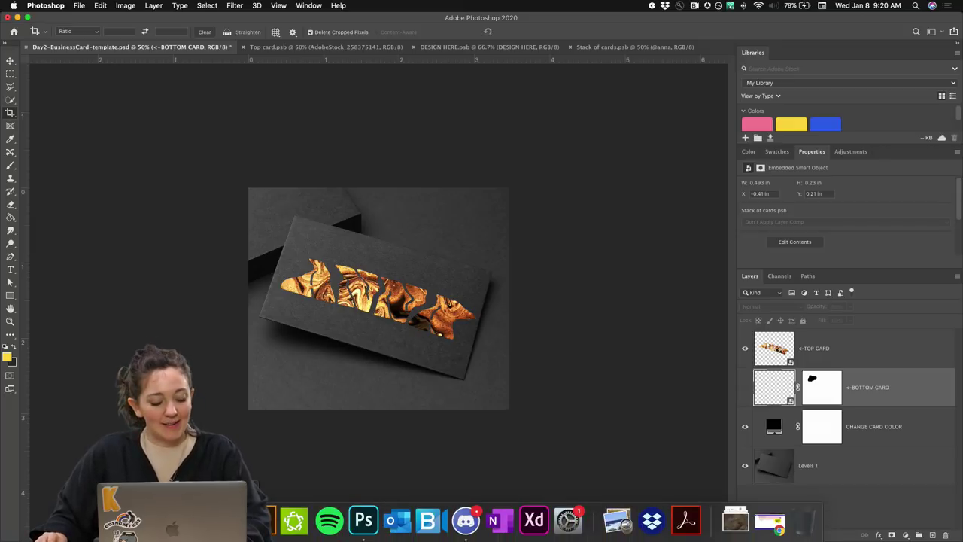
right_click(248, 521)
key("Escape")
Open the Behance profile page in Chrome, then switch to Discord's current-challenge channel
key("c")
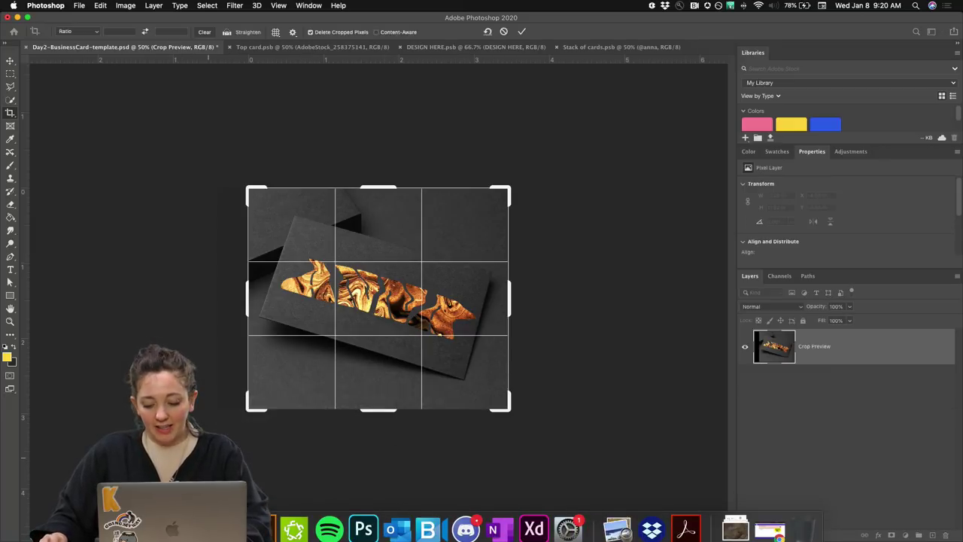
left_click(249, 520)
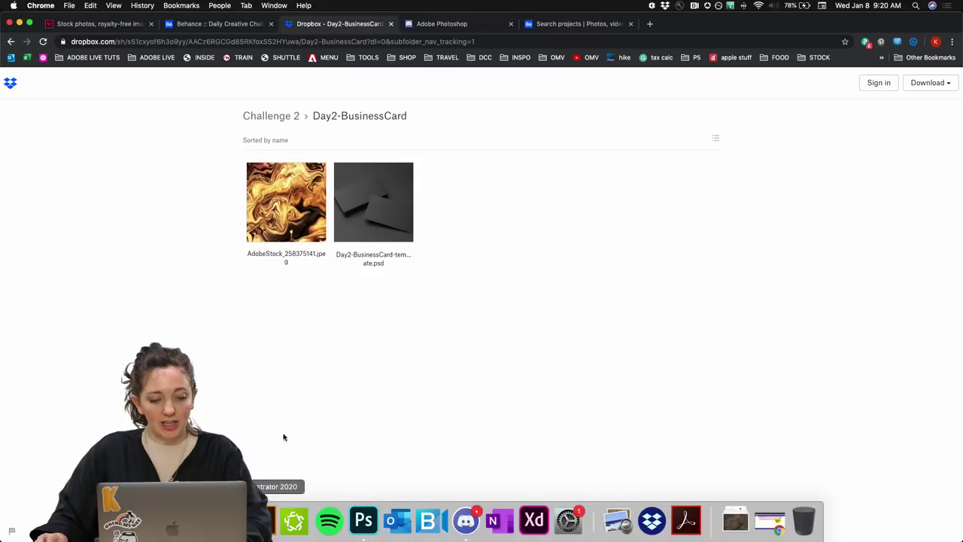
left_click(214, 29)
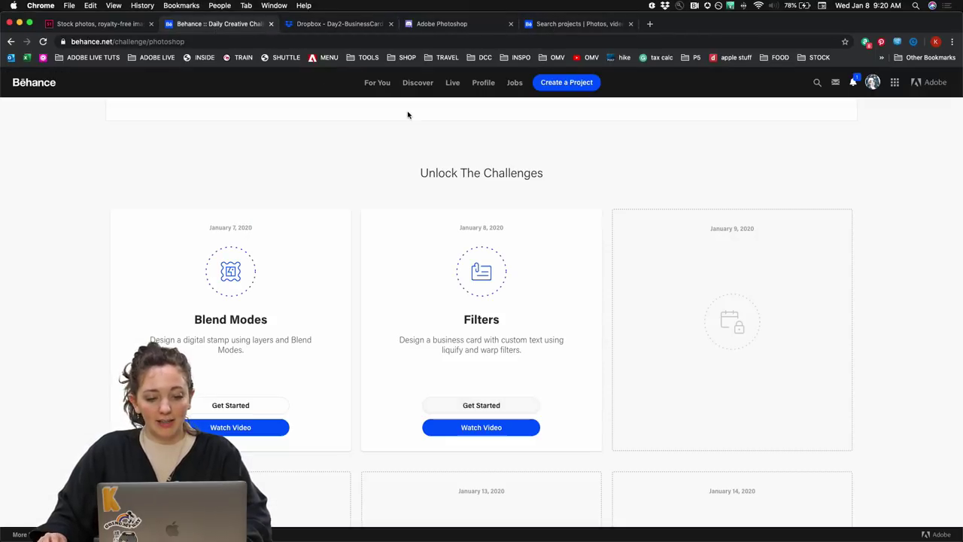
left_click(485, 93)
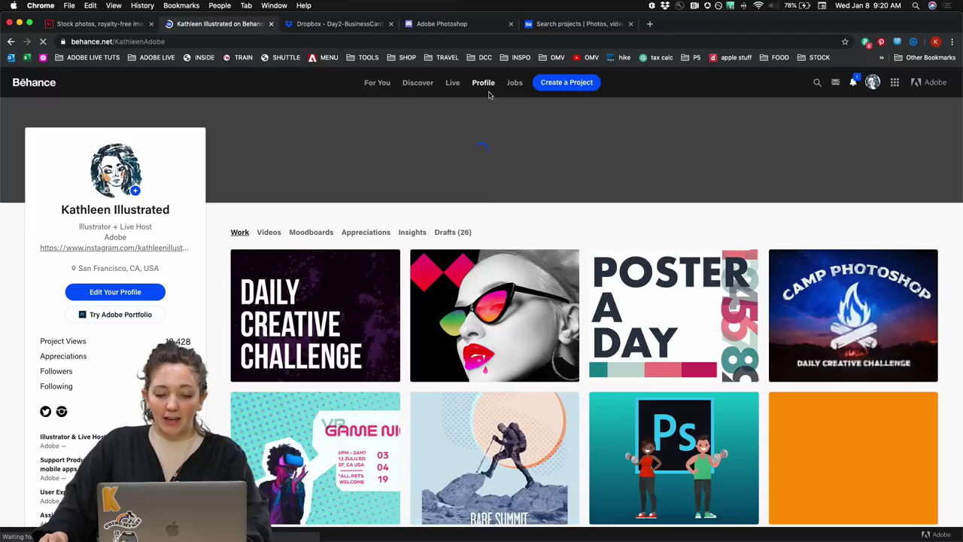
mouse_move(478, 539)
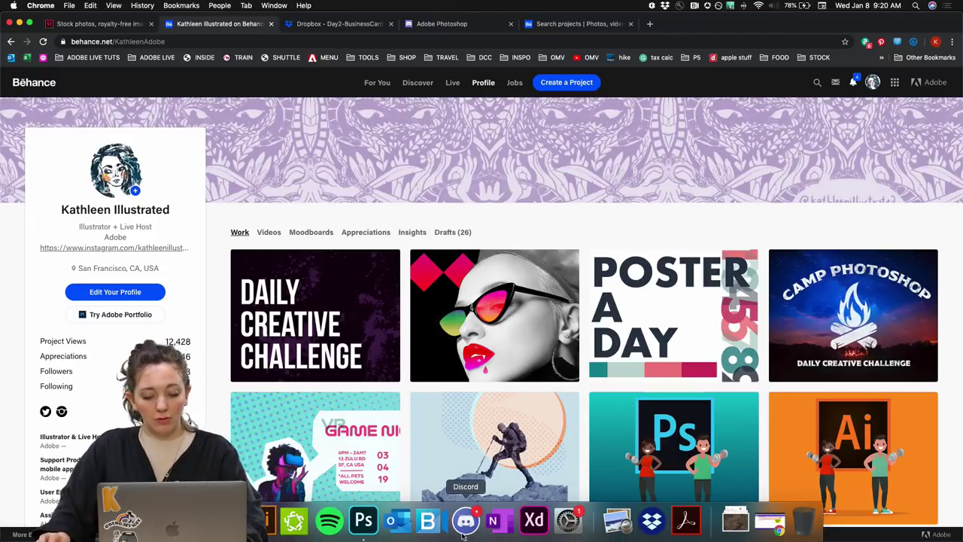
left_click(466, 522)
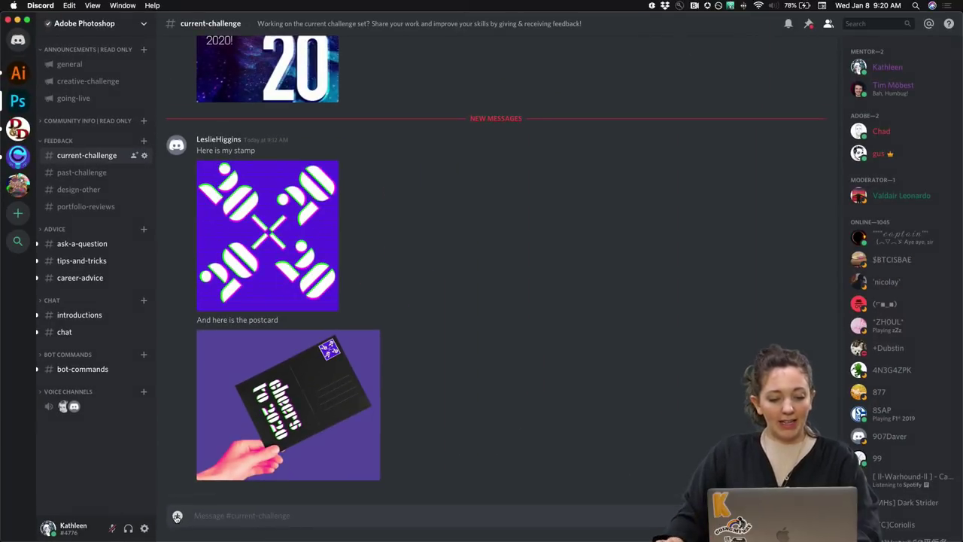
Upload DAY2_businesscard.jpg to current-challenge with the comment 'I shoo read. Thoughts?'
left_click(177, 516)
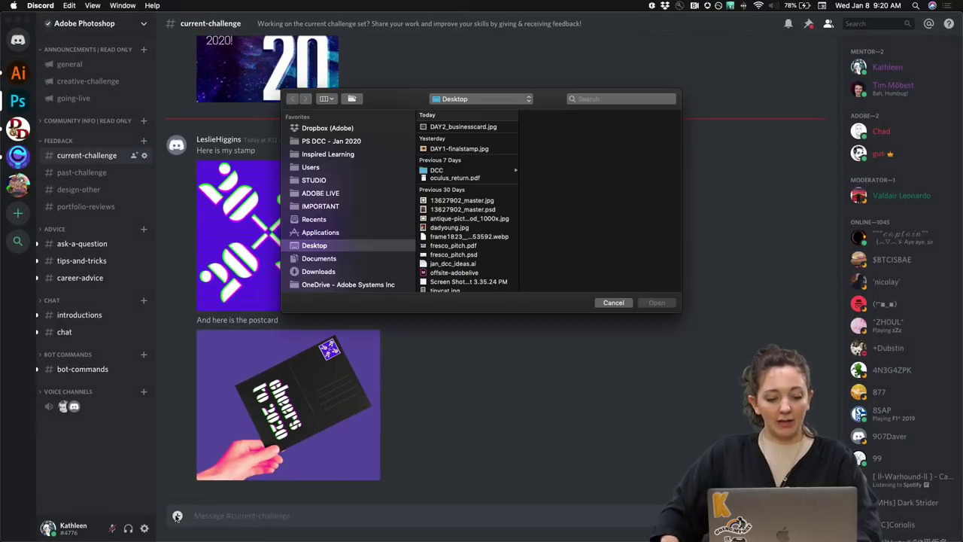
left_click(466, 127)
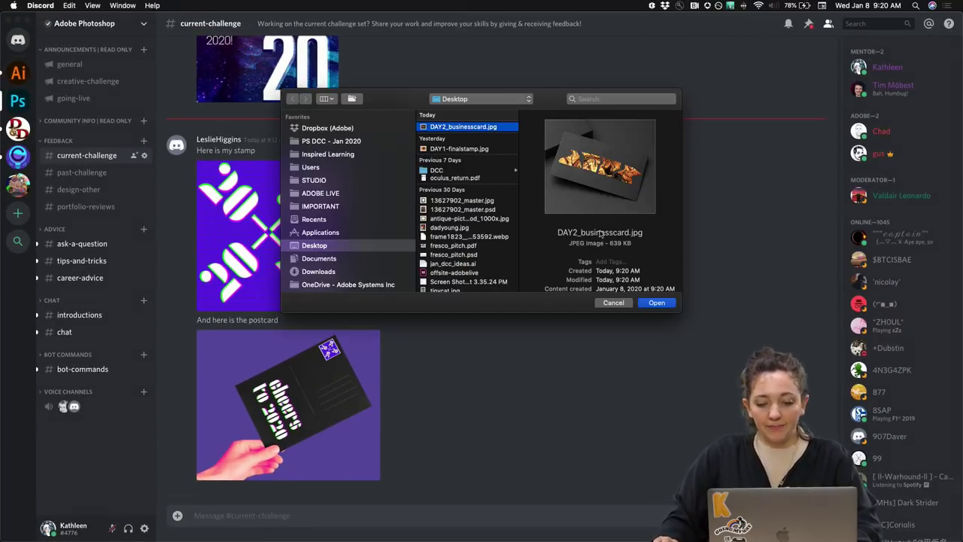
left_click(653, 303)
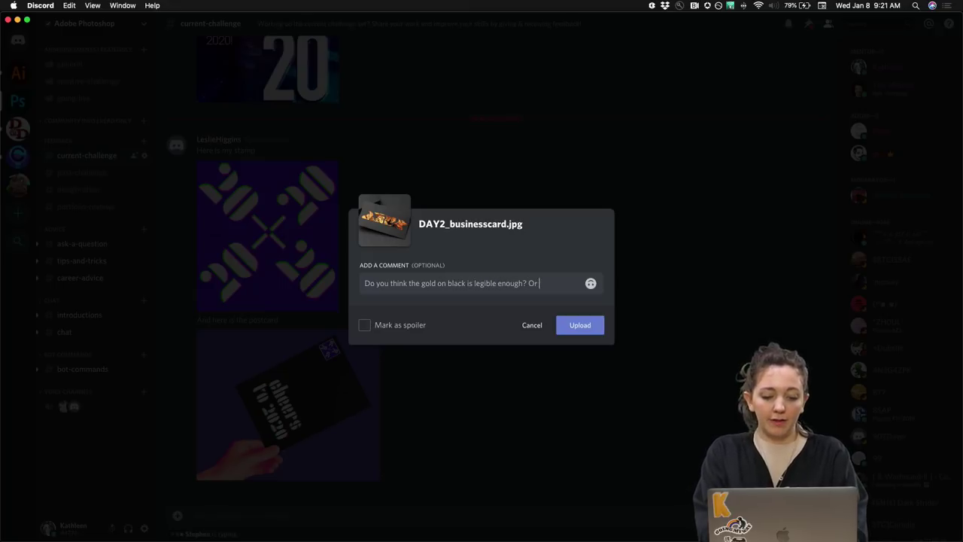
type("I should try a different typeface to make it easier t")
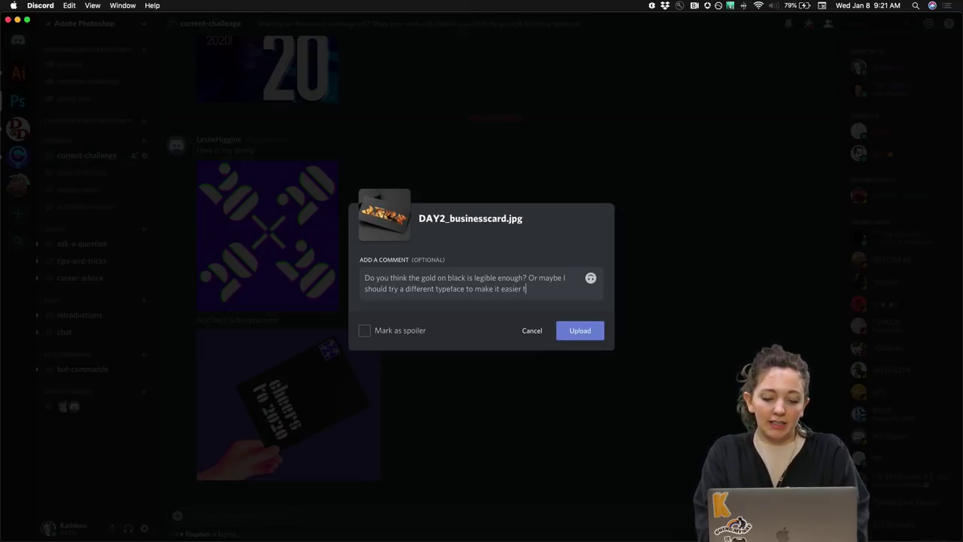
type("o read. Though")
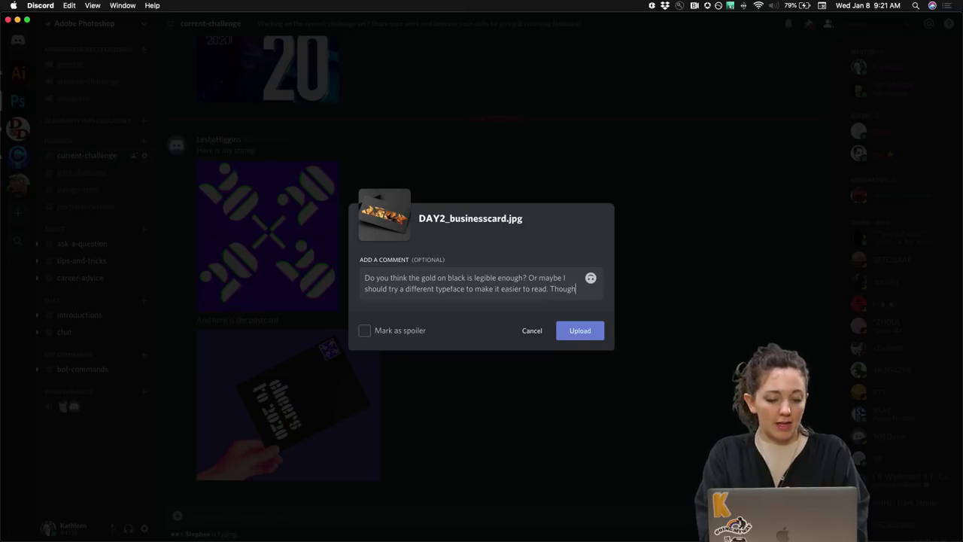
type("ts?")
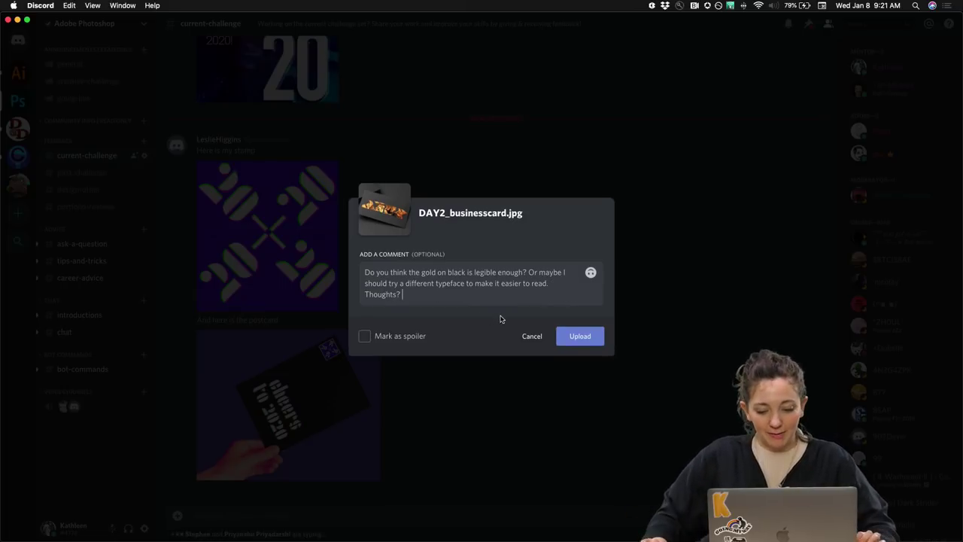
left_click(564, 339)
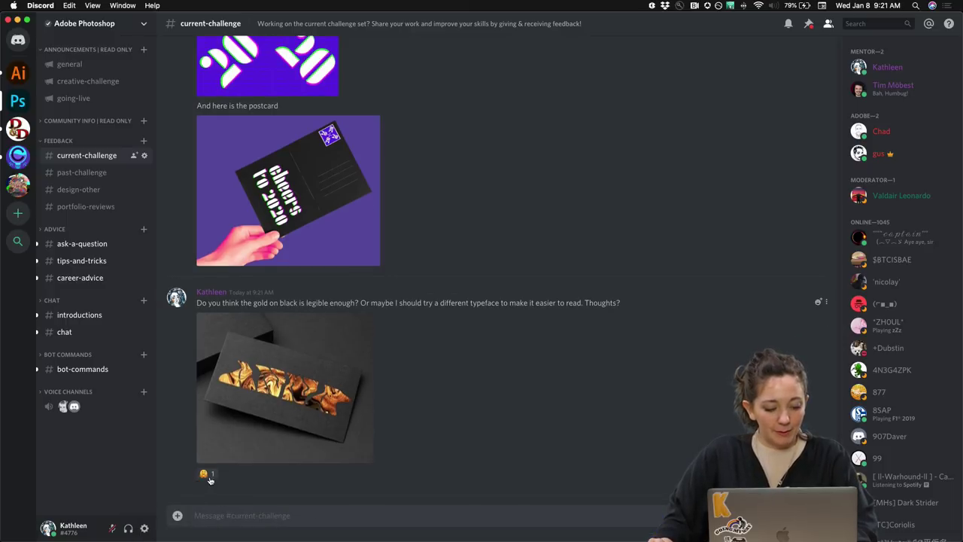
mouse_move(209, 480)
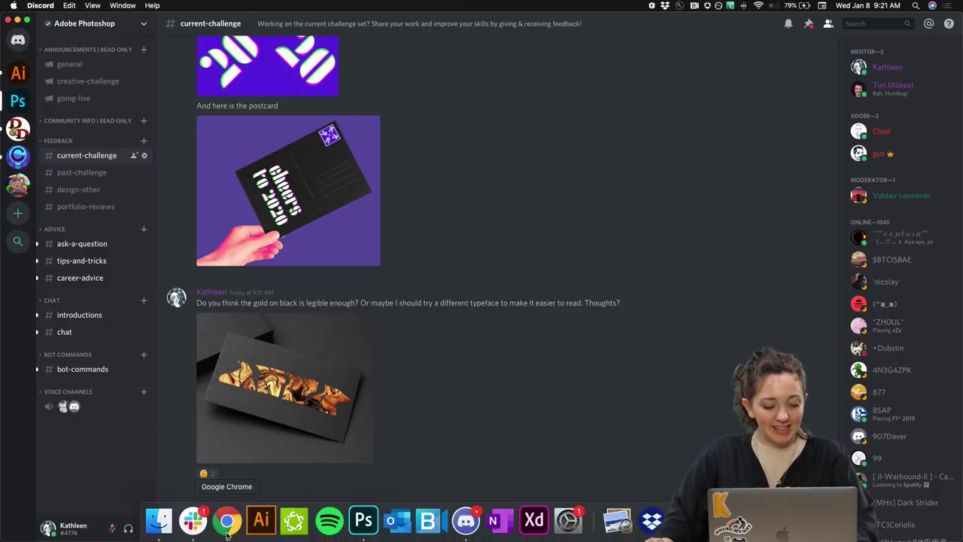
Browse the Daily Creative Challenge project's images, close the viewer, and open the project's gear options
left_click(228, 530)
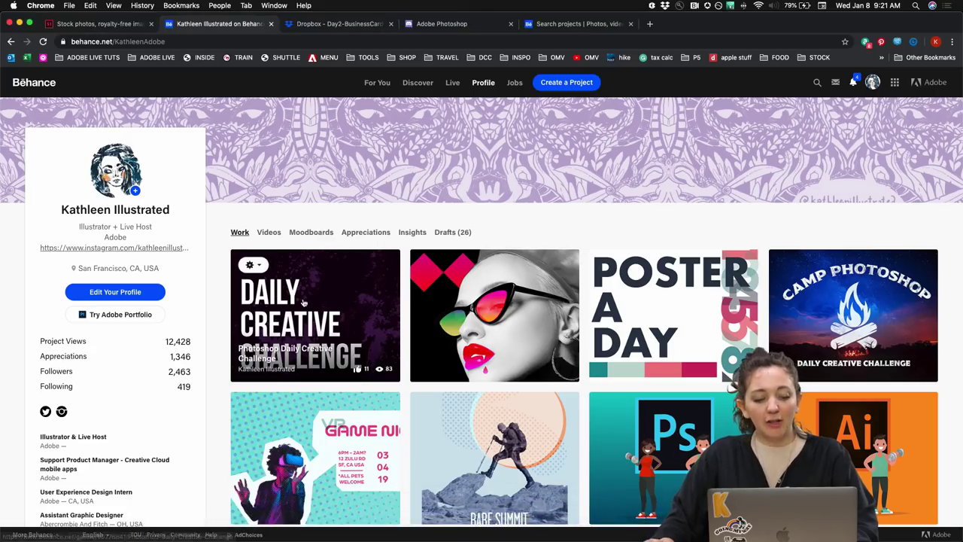
left_click(303, 301)
scroll(301, 302, "down", 5)
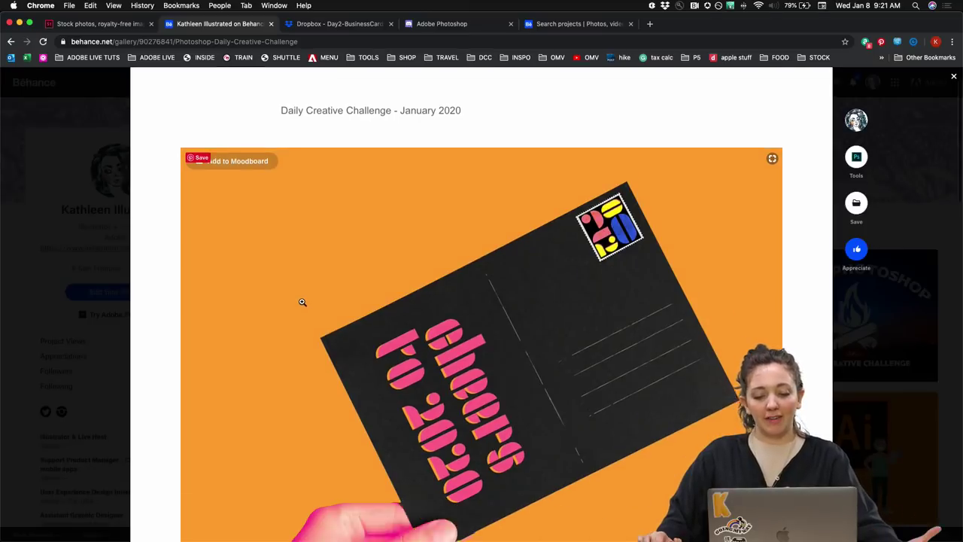
scroll(302, 302, "down", 15)
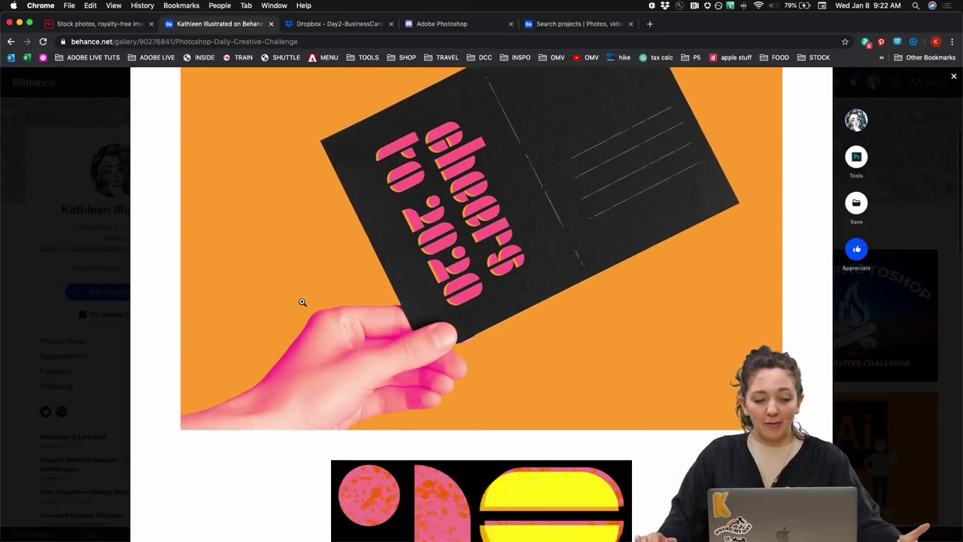
scroll(301, 304, "up", 11)
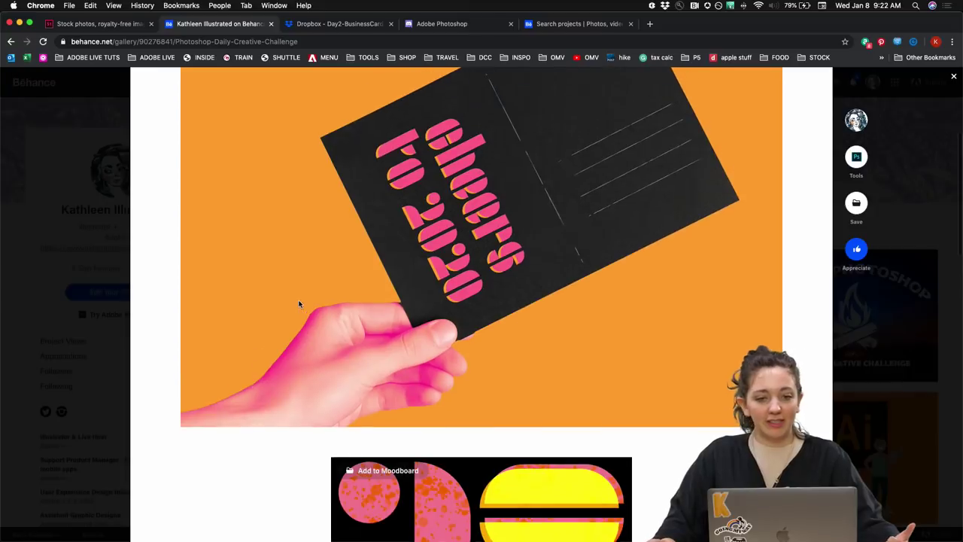
scroll(271, 286, "down", 6)
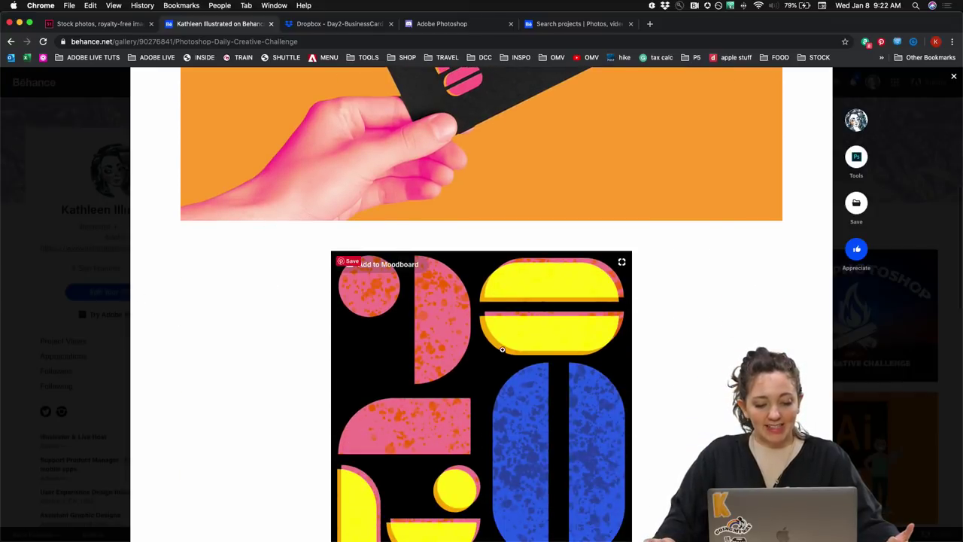
scroll(518, 370, "up", 8)
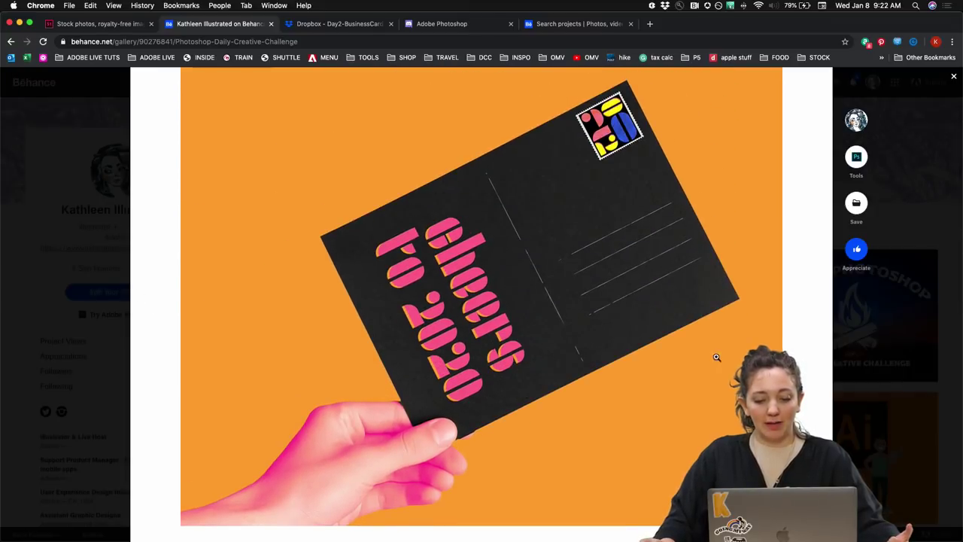
left_click(899, 344)
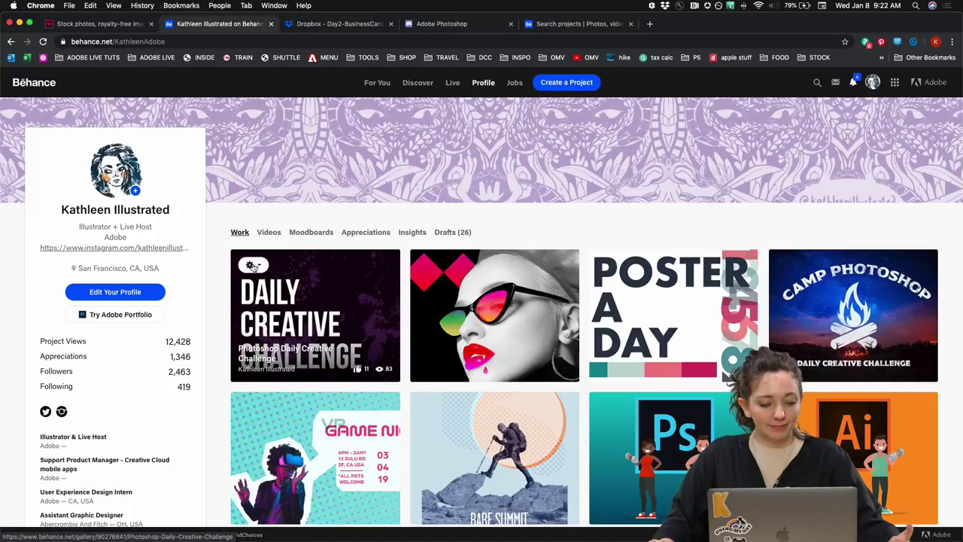
left_click(254, 264)
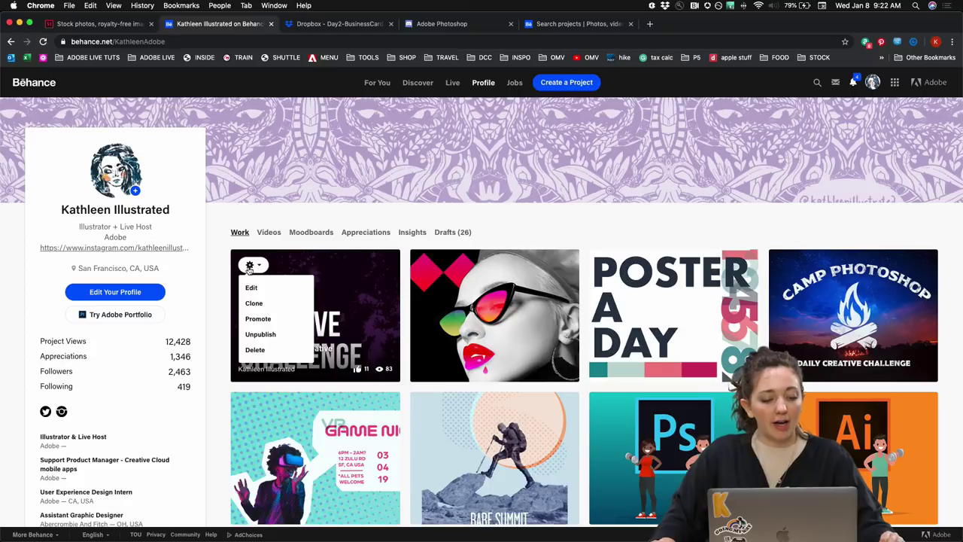
Open the Daily Creative Challenge - January 2020 project in Behance's editor and scroll to its last image
left_click(251, 287)
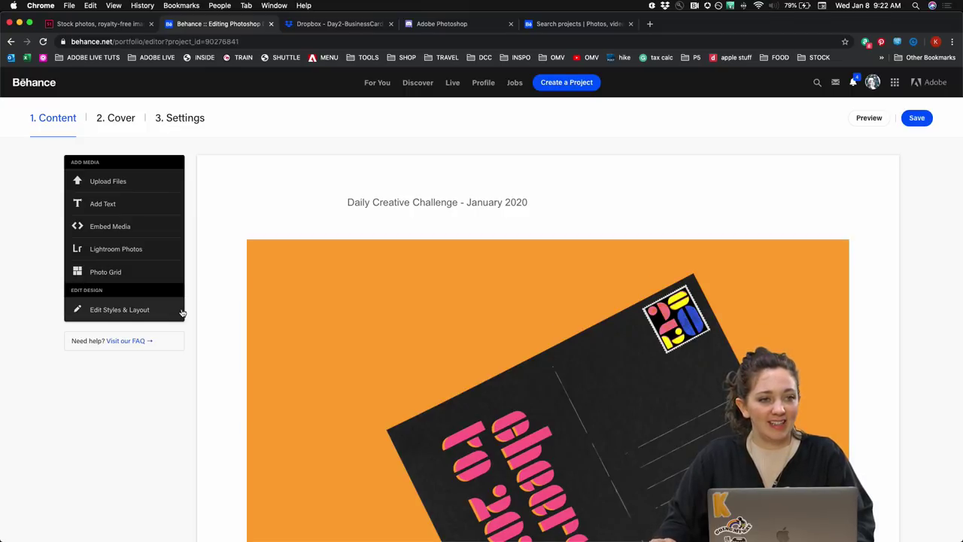
scroll(183, 311, "down", 5)
scroll(182, 311, "down", 5)
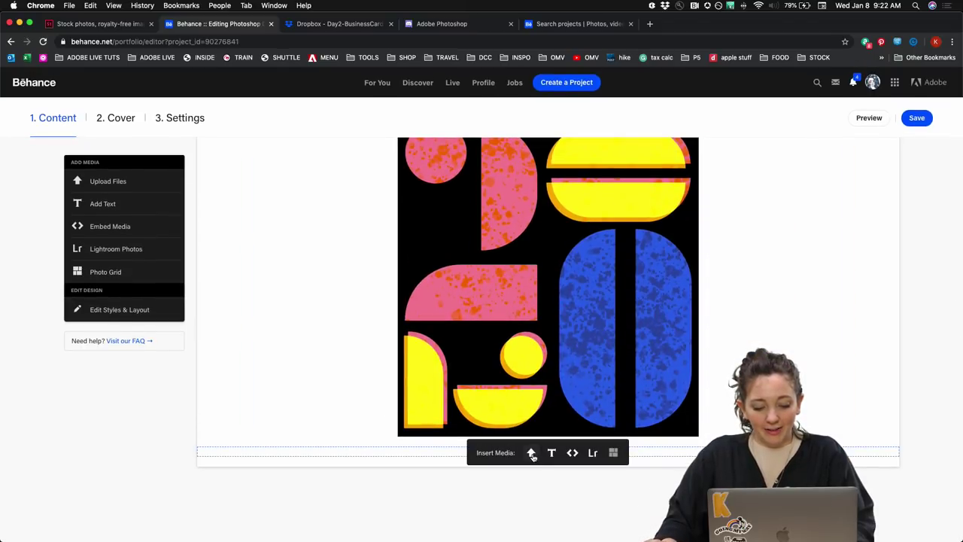
Upload DAY2_businesscard.jpg below the postcard images and scroll to check the added marble card
left_click(531, 453)
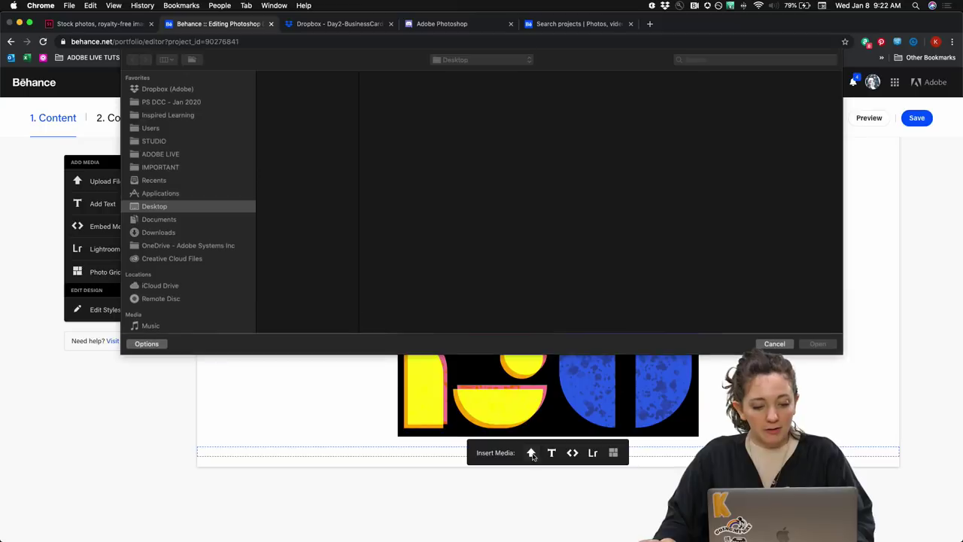
left_click(299, 89)
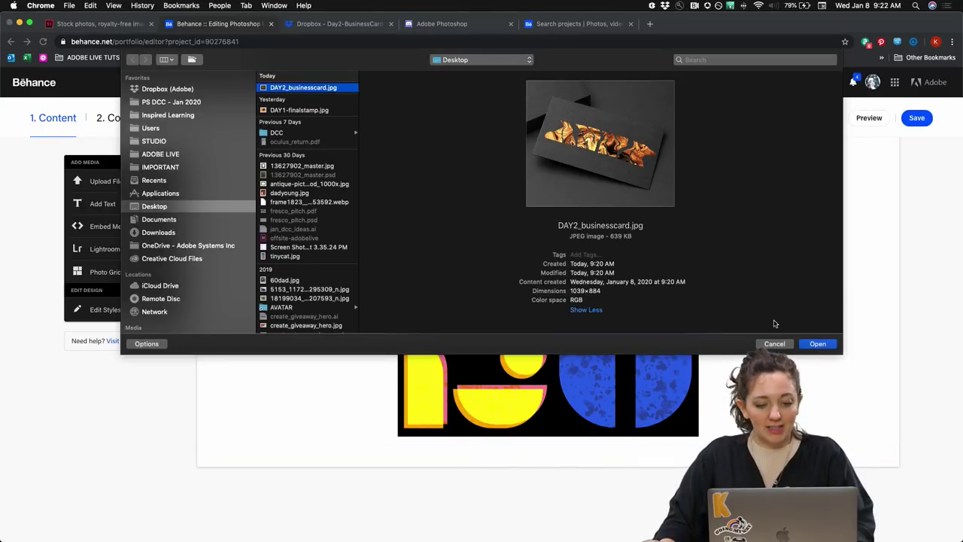
key("Return")
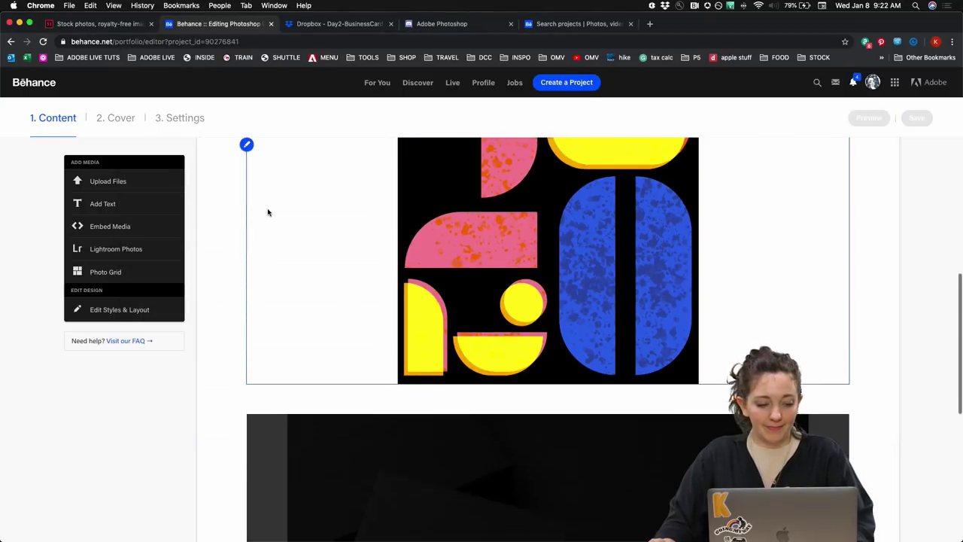
scroll(186, 261, "up", 10)
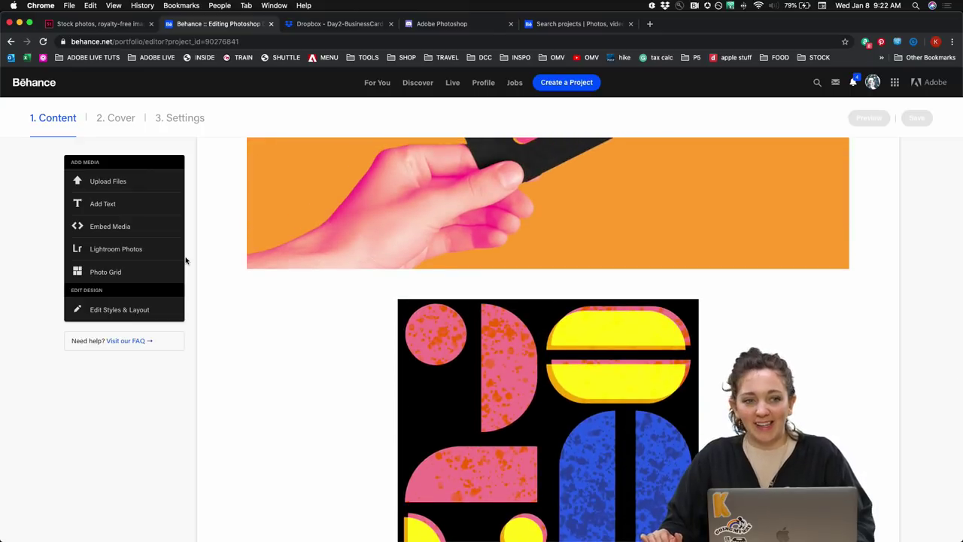
scroll(186, 260, "down", 4)
scroll(186, 260, "down", 5)
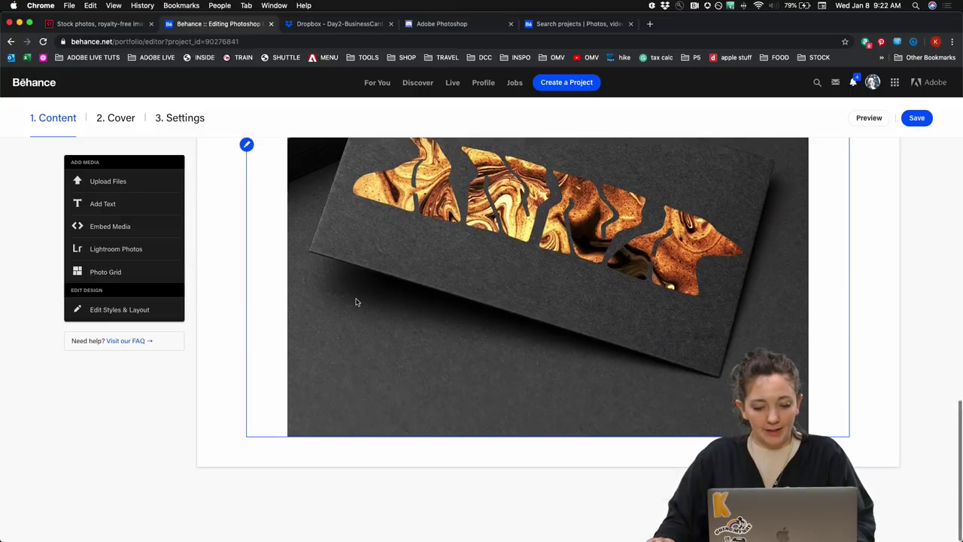
Confirm the PSDAILYCHALLENGE keyword under Discoverability, save the project settings, and return to the profile
left_click(173, 120)
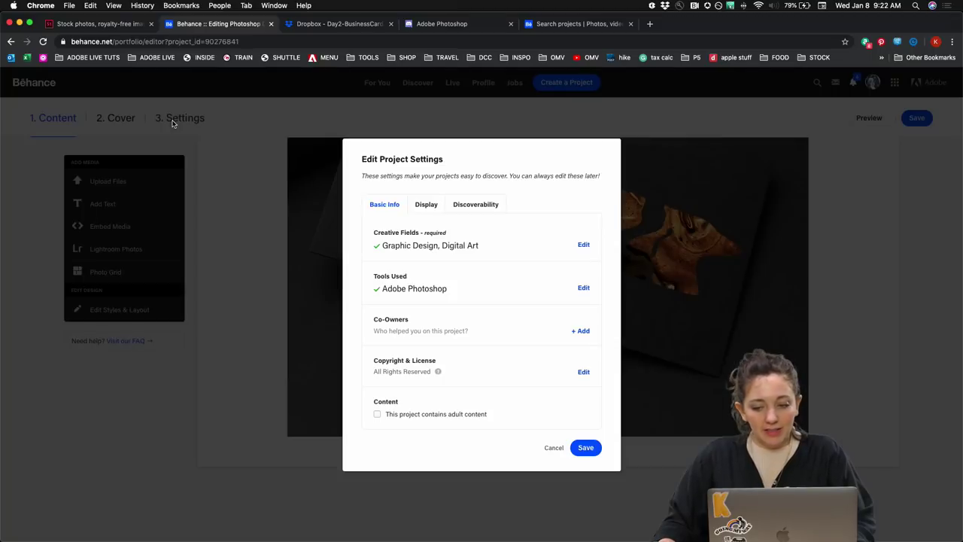
left_click(476, 206)
left_click(409, 291)
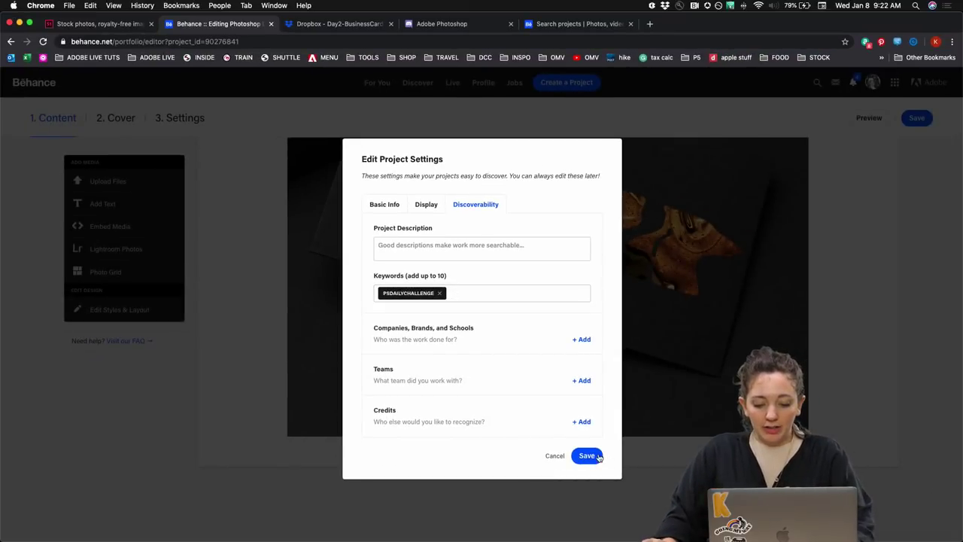
left_click(586, 456)
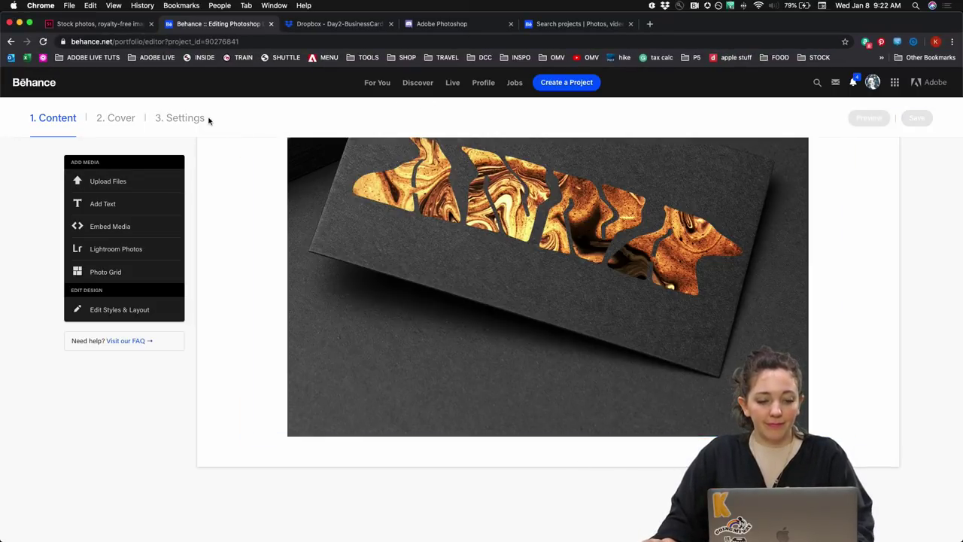
left_click(486, 85)
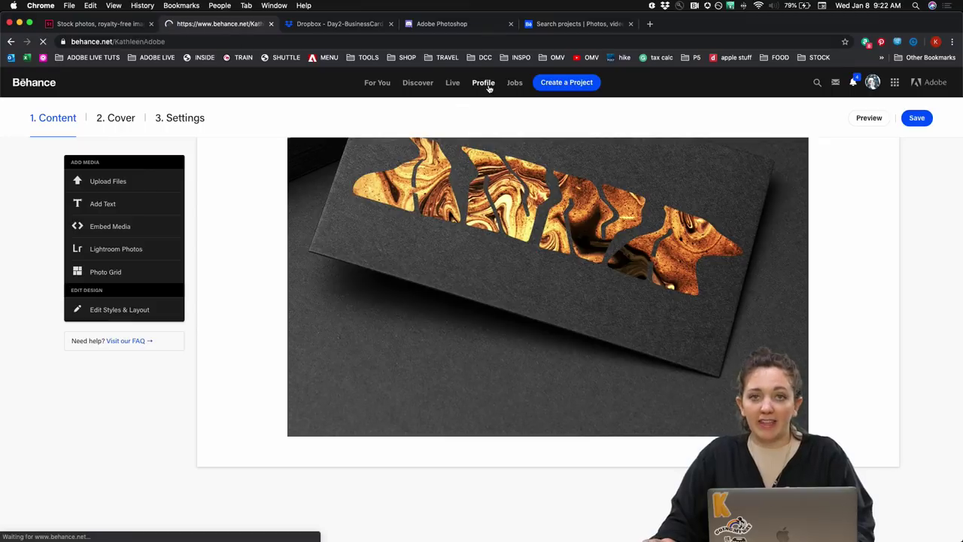
Preview the Daily Creative Challenge project down to the gold-marble card, then show PSDAILYCHALLENGE search results
scroll(657, 275, "down", 2)
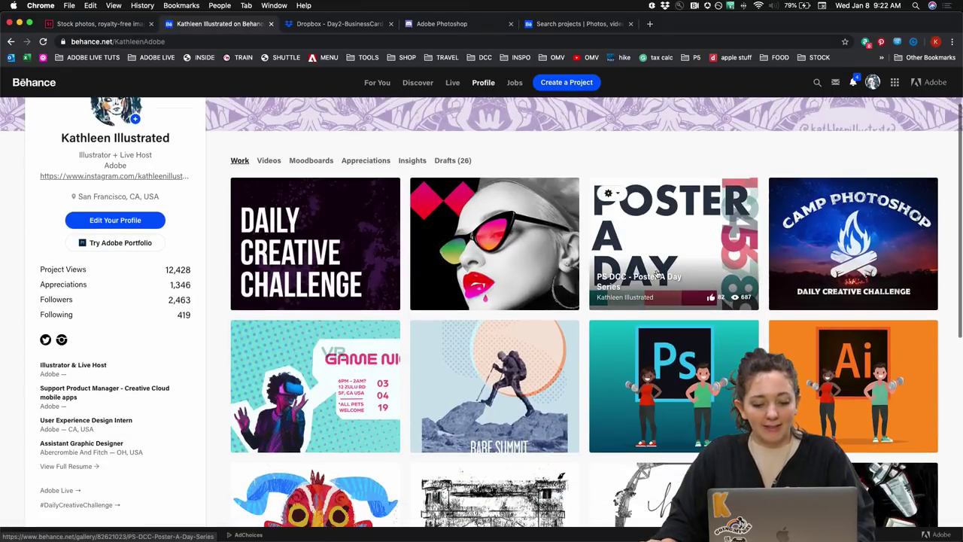
left_click(355, 271)
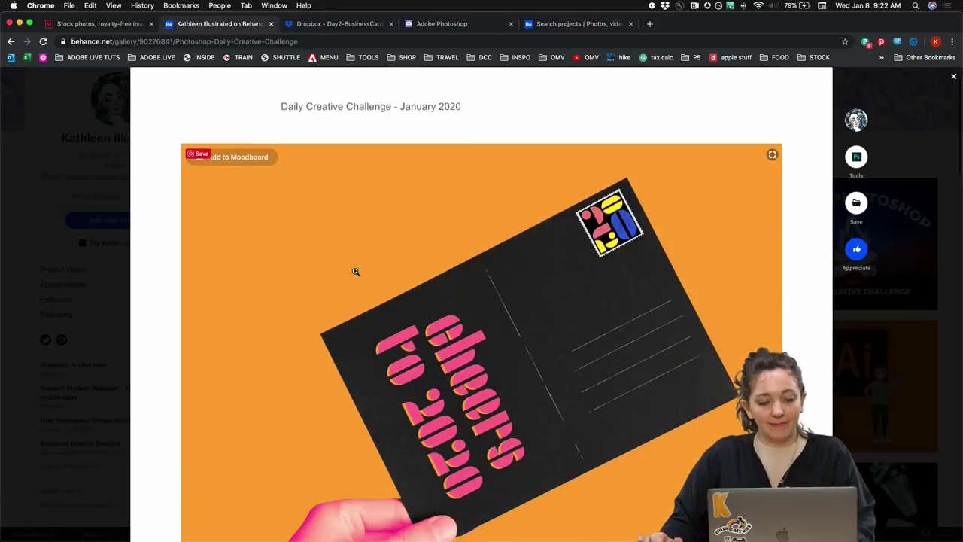
scroll(355, 270, "down", 15)
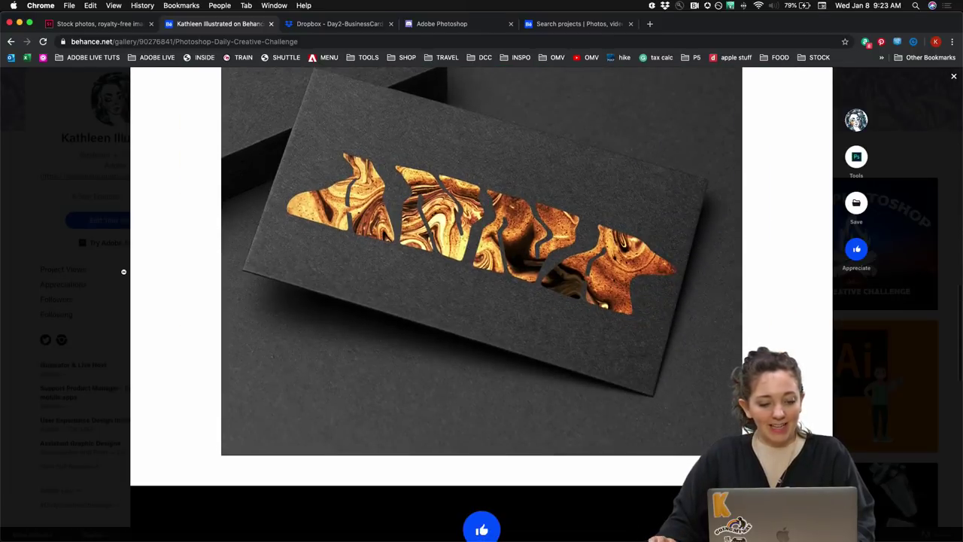
left_click(89, 265)
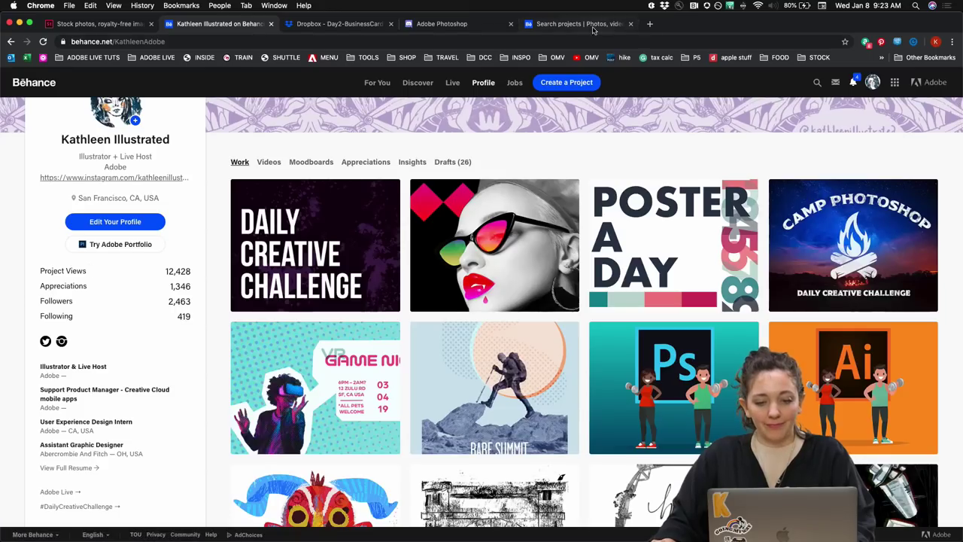
left_click(589, 27)
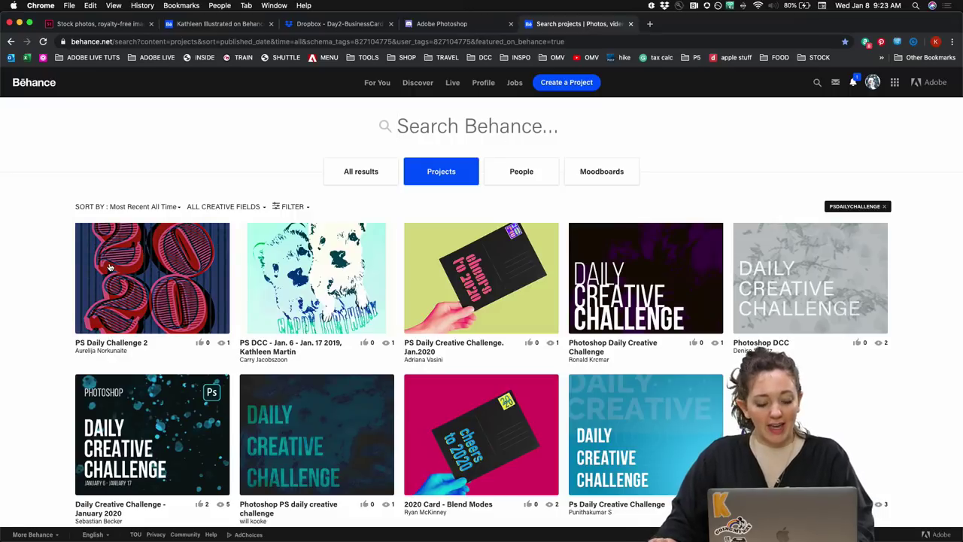
Reload the search results, then load the bit.ly/PSentries short link in the browser
left_click(120, 286)
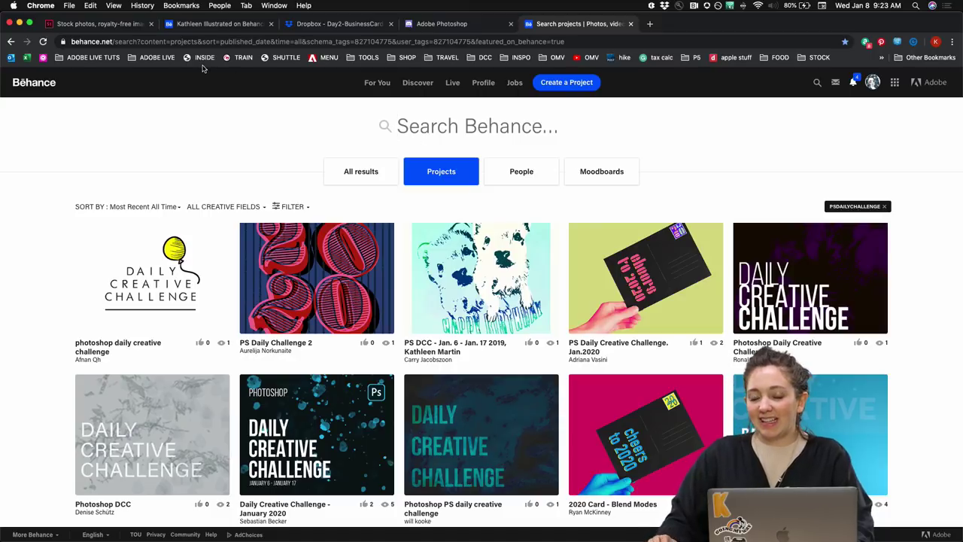
left_click(149, 43)
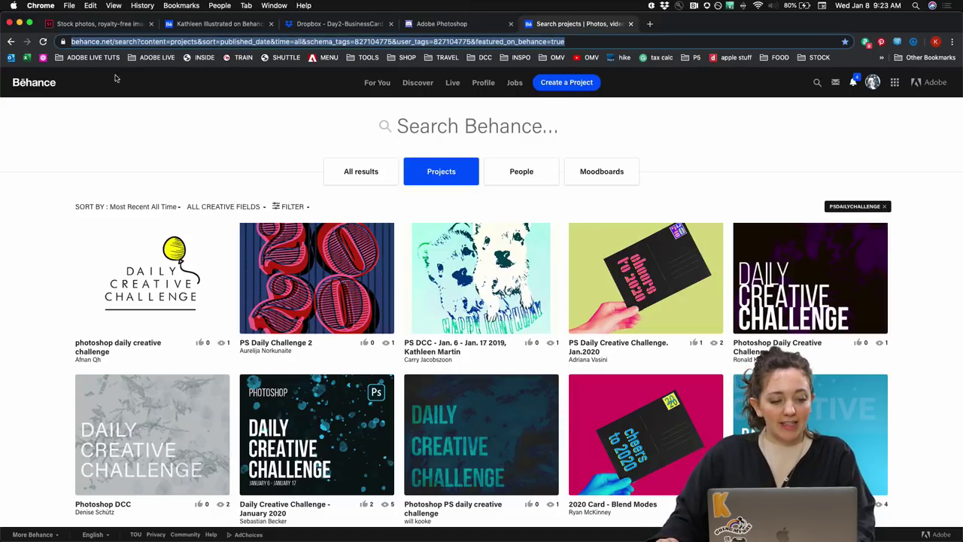
type("bit.ly/PSentries")
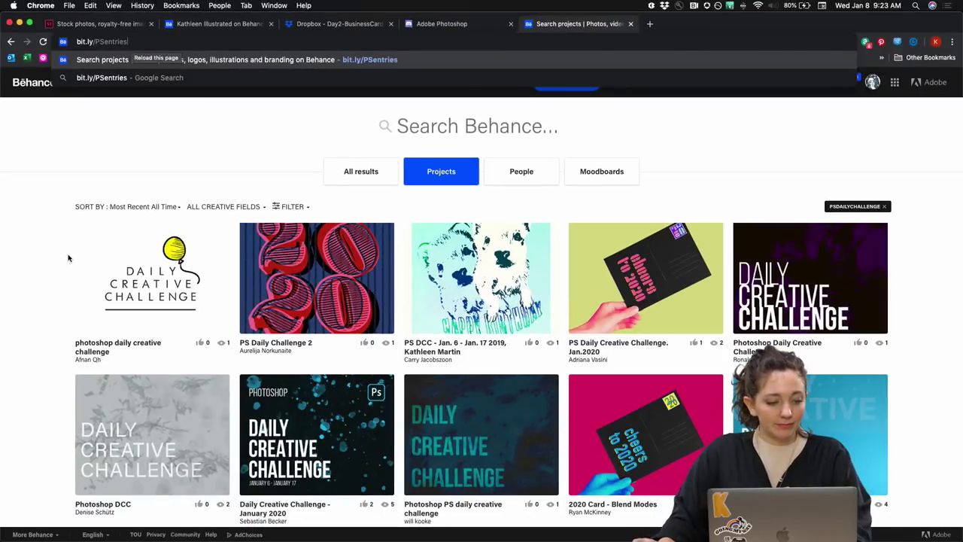
left_click(64, 257)
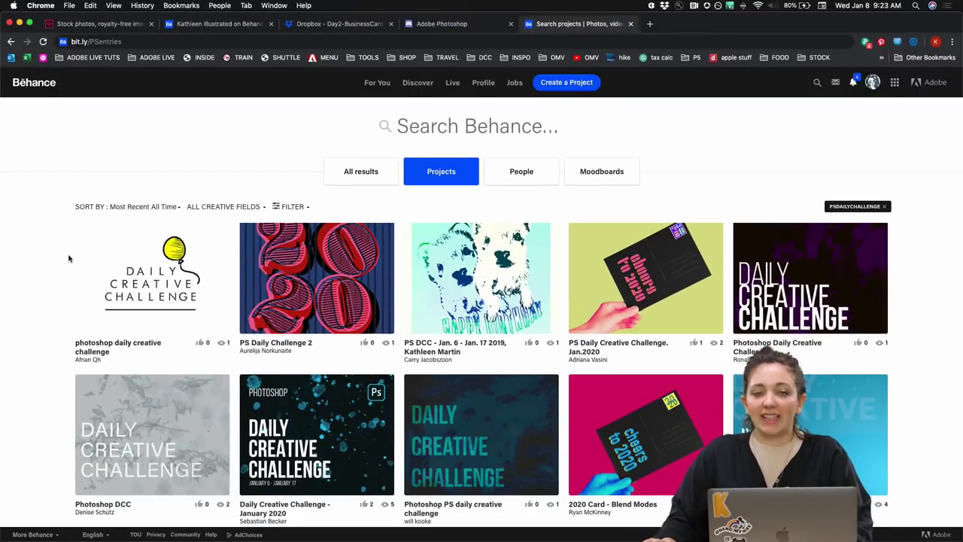
Browse the entries and preview the Photoshop Daily Creative Challenge entry before closing it
scroll(96, 264, "down", 2)
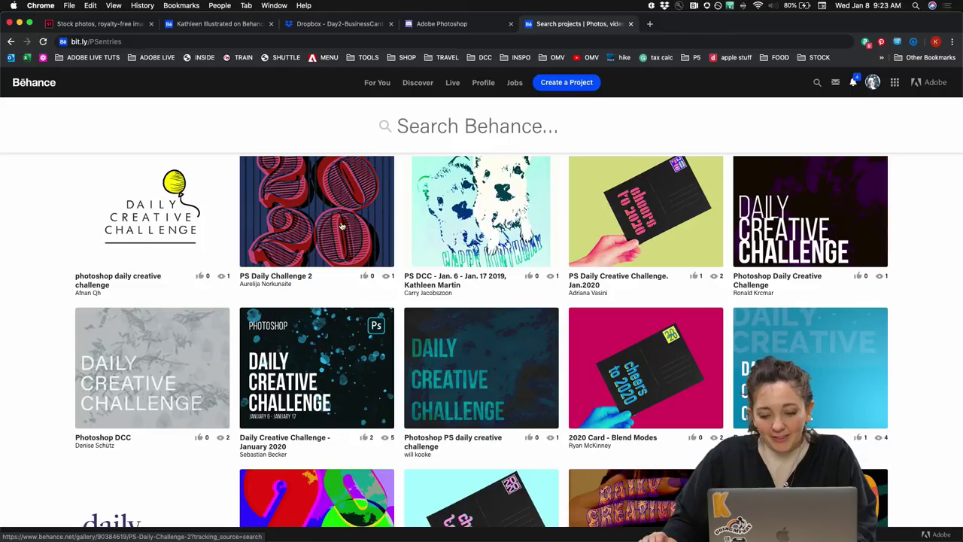
scroll(346, 227, "down", 1)
scroll(346, 227, "up", 3)
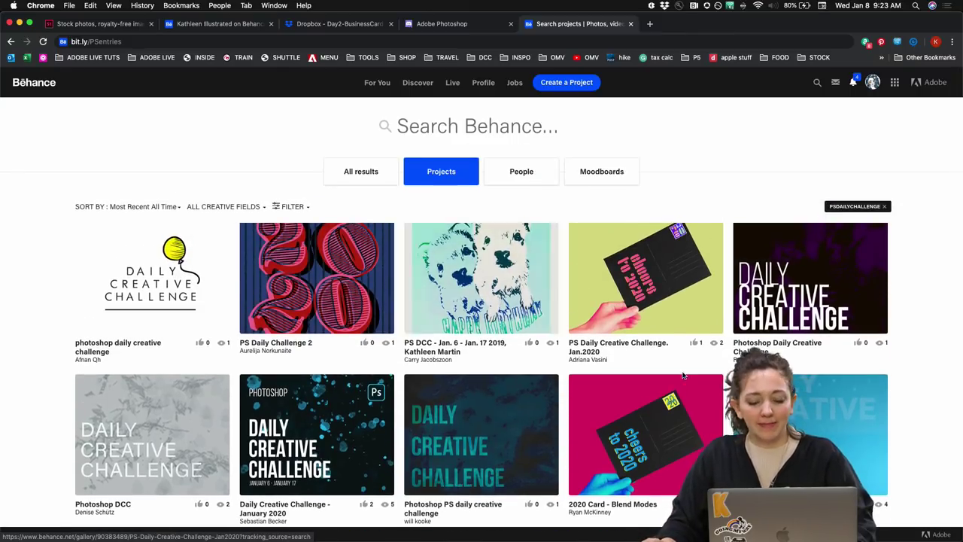
scroll(707, 368, "down", 1)
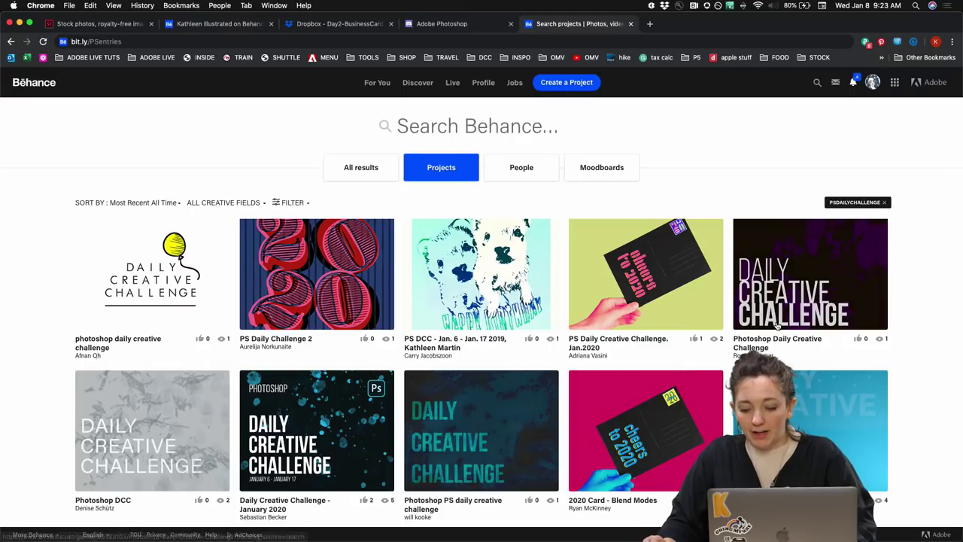
left_click(797, 286)
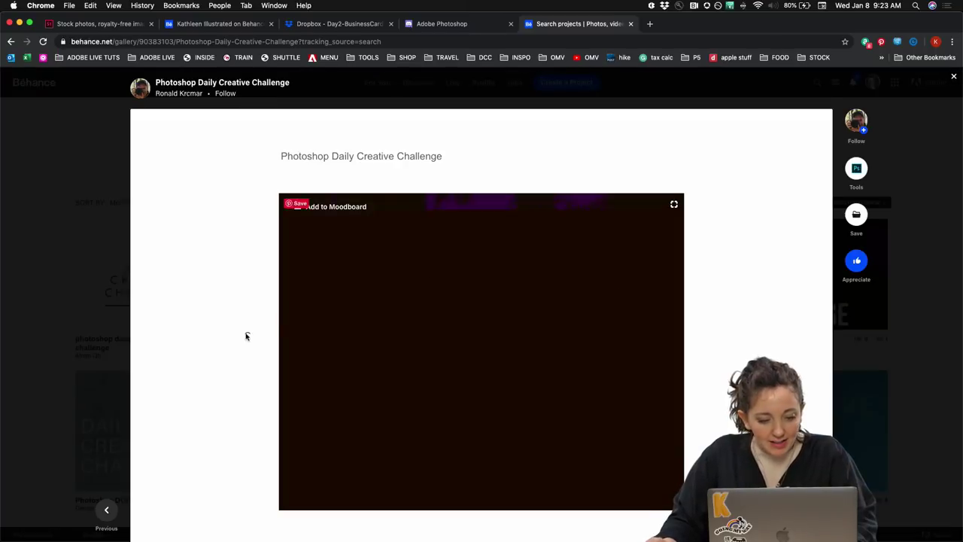
scroll(294, 337, "down", 3)
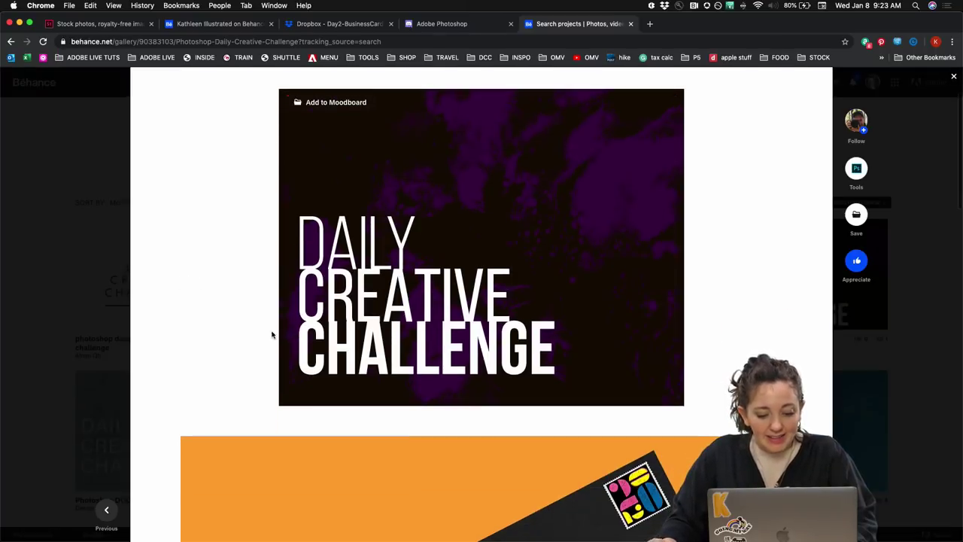
scroll(276, 333, "down", 10)
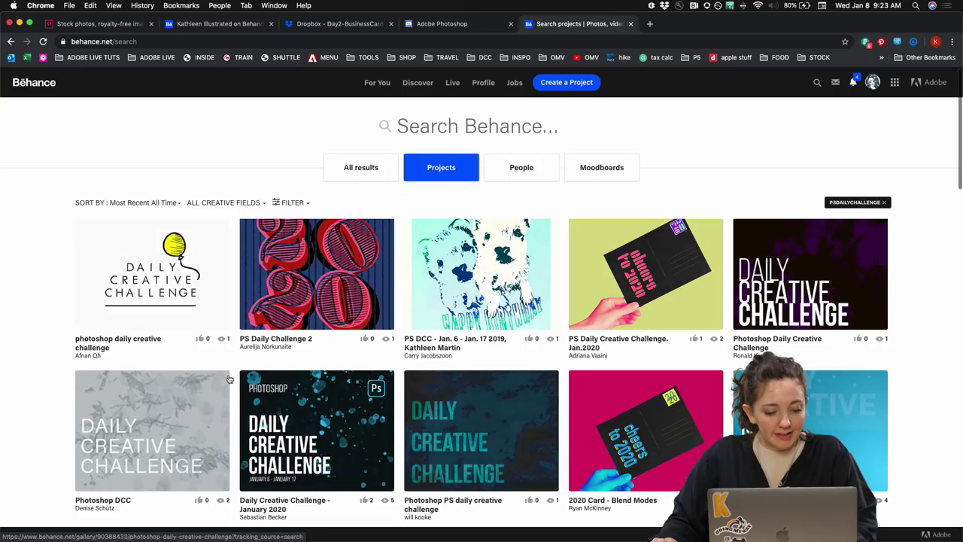
left_click(67, 300)
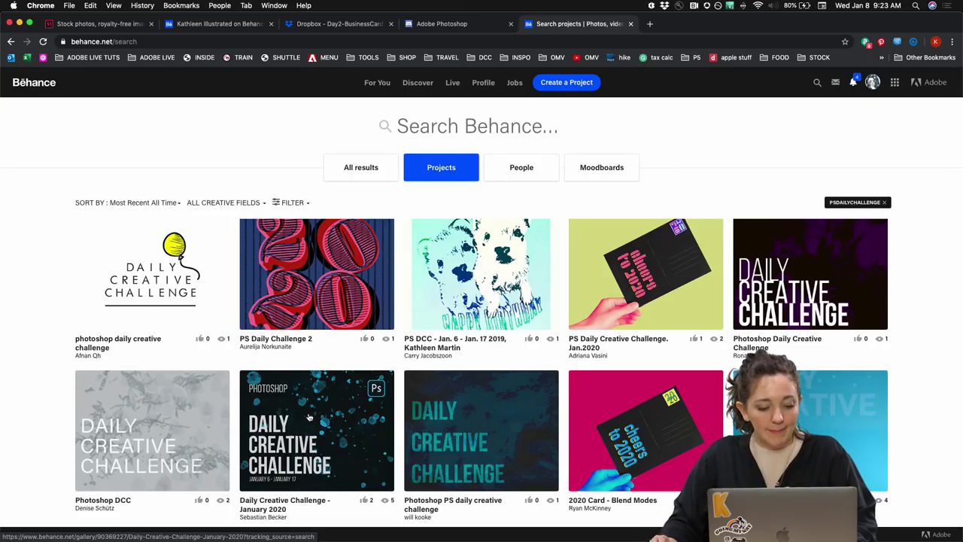
Switch to Discord and scroll #current-challenge to review the gold-marble card post and newer messages
mouse_move(425, 537)
left_click(465, 521)
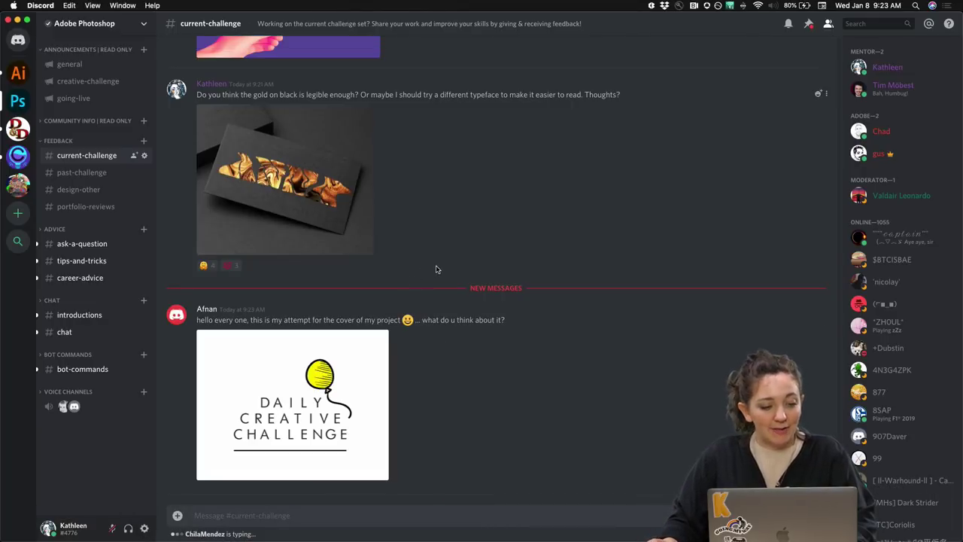
scroll(436, 268, "up", 1)
mouse_move(231, 301)
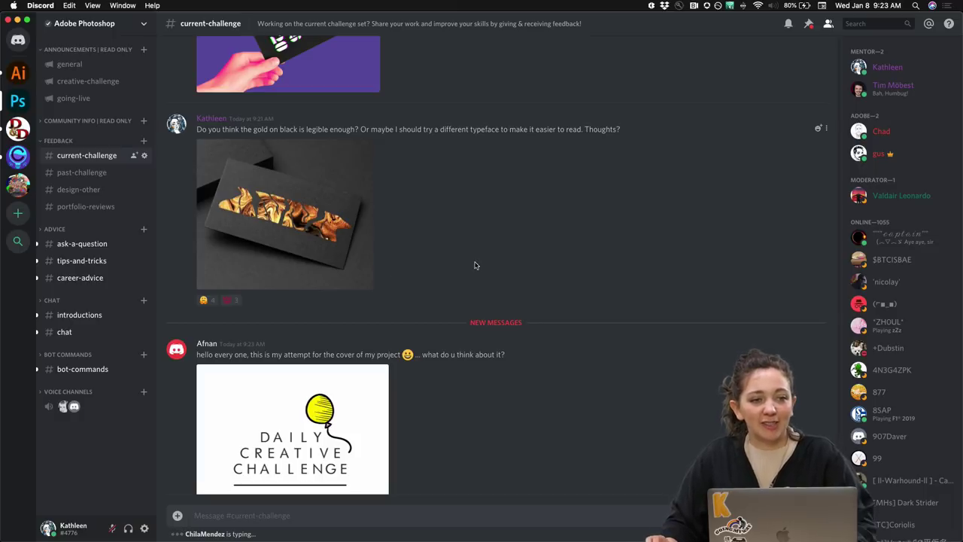
scroll(477, 267, "up", 5)
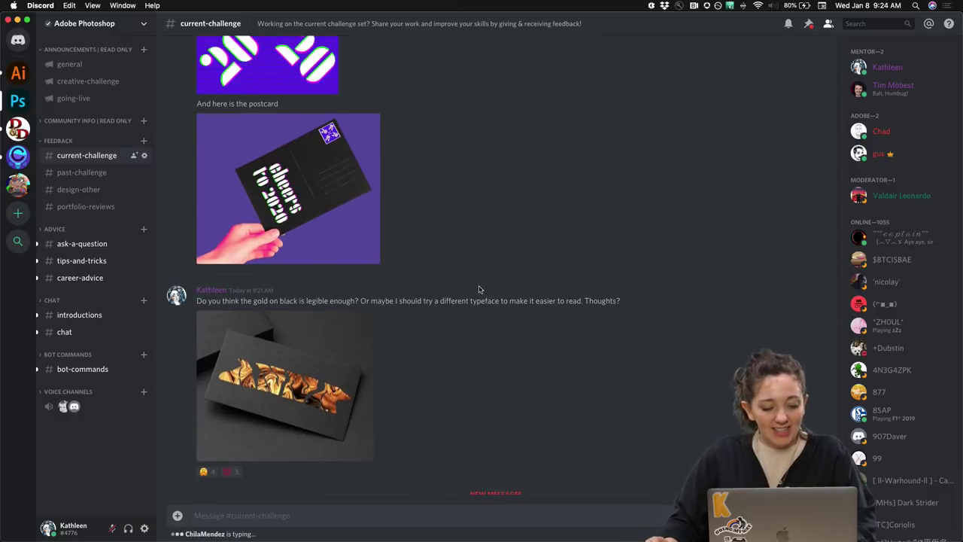
scroll(479, 289, "down", 4)
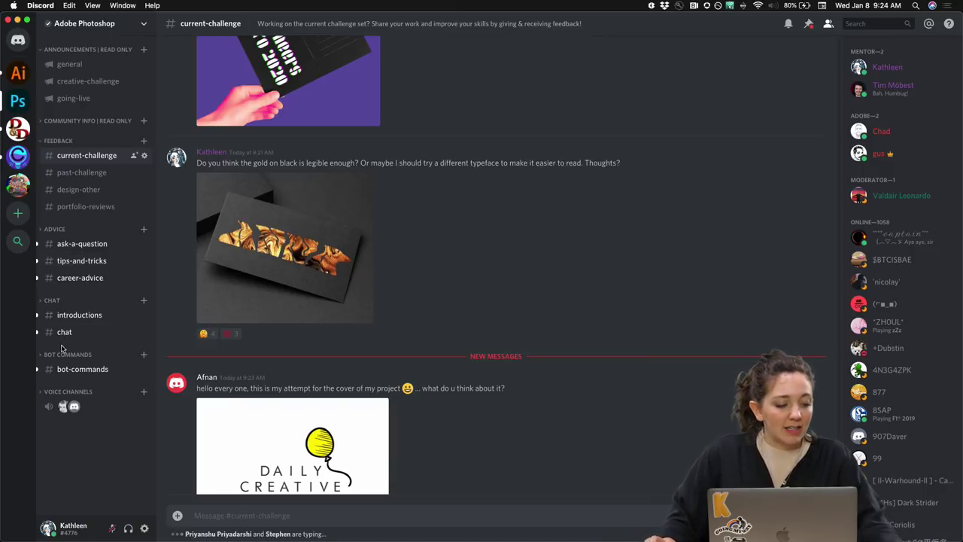
Check #introductions, then scroll #chat back to the Daily Creative Challenge and Adobe Live posts
left_click(72, 321)
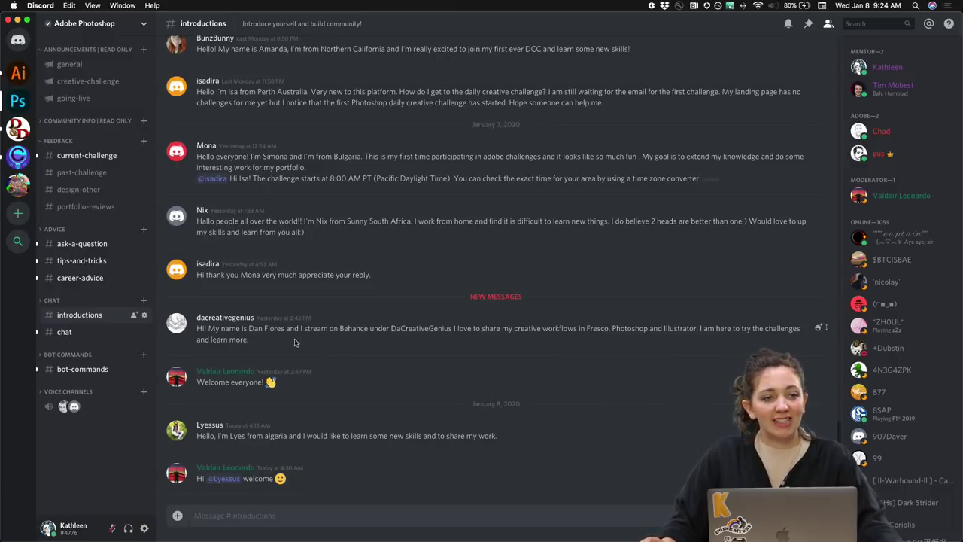
left_click(60, 332)
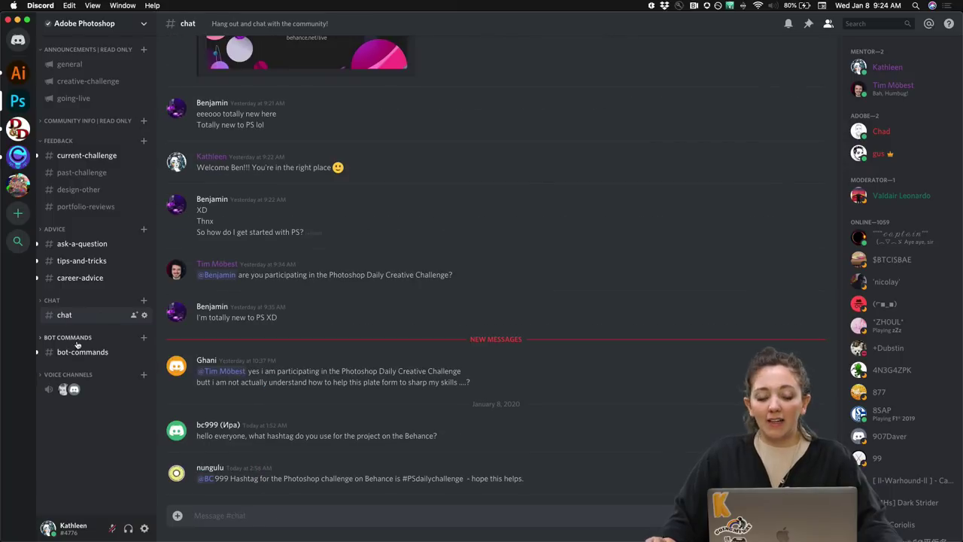
scroll(352, 319, "up", 10)
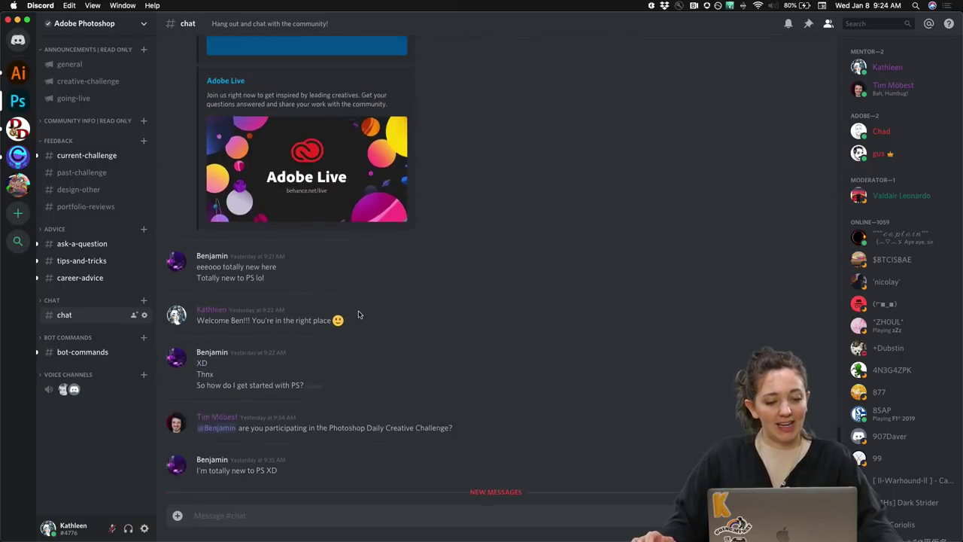
scroll(359, 315, "down", 1)
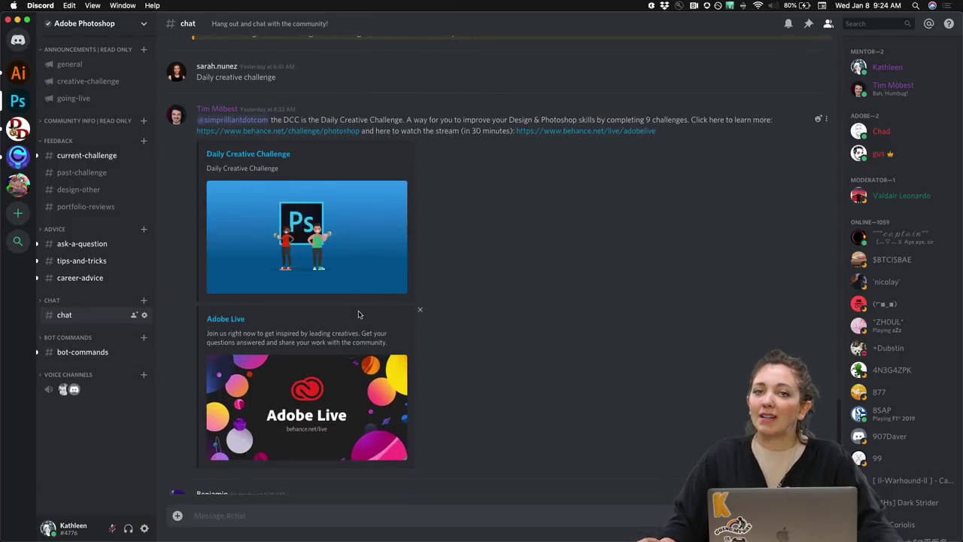
scroll(410, 304, "up", 10)
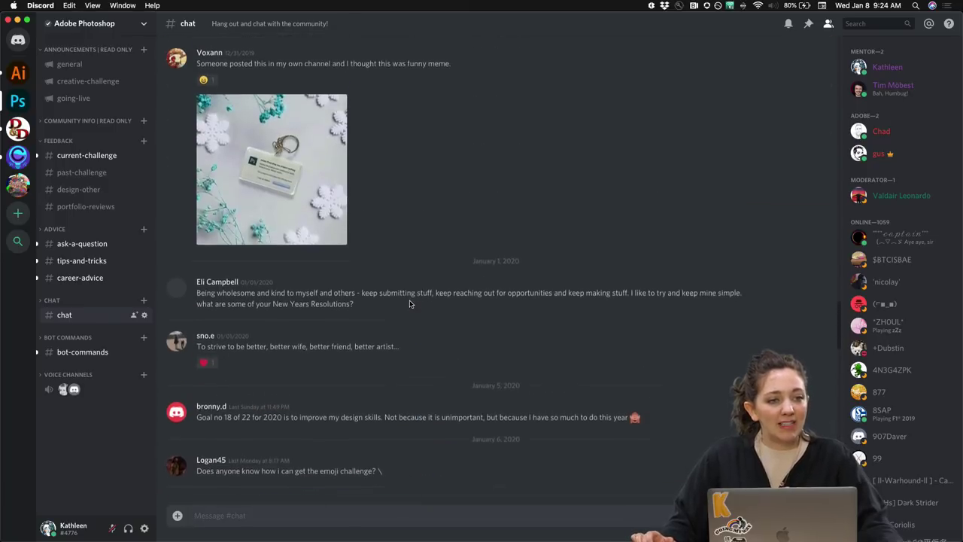
scroll(410, 304, "down", 12)
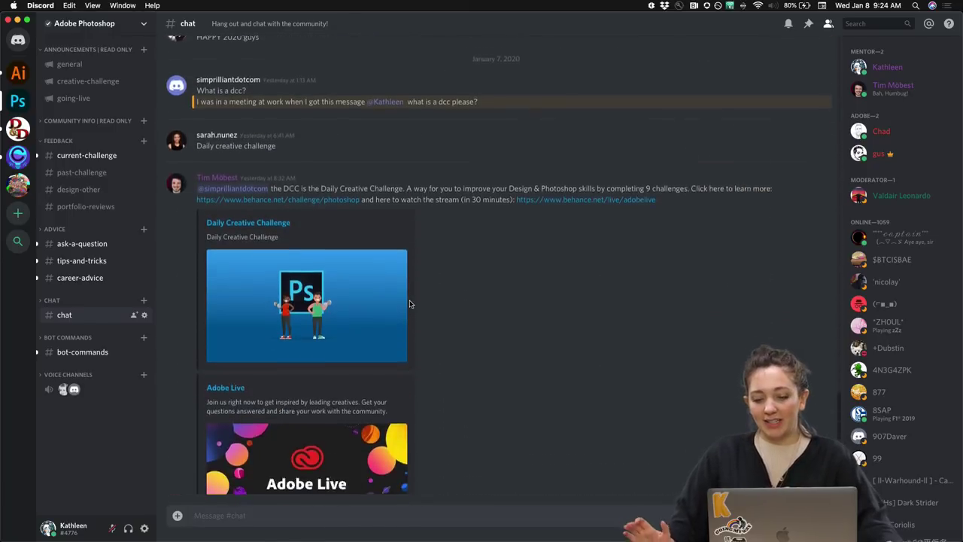